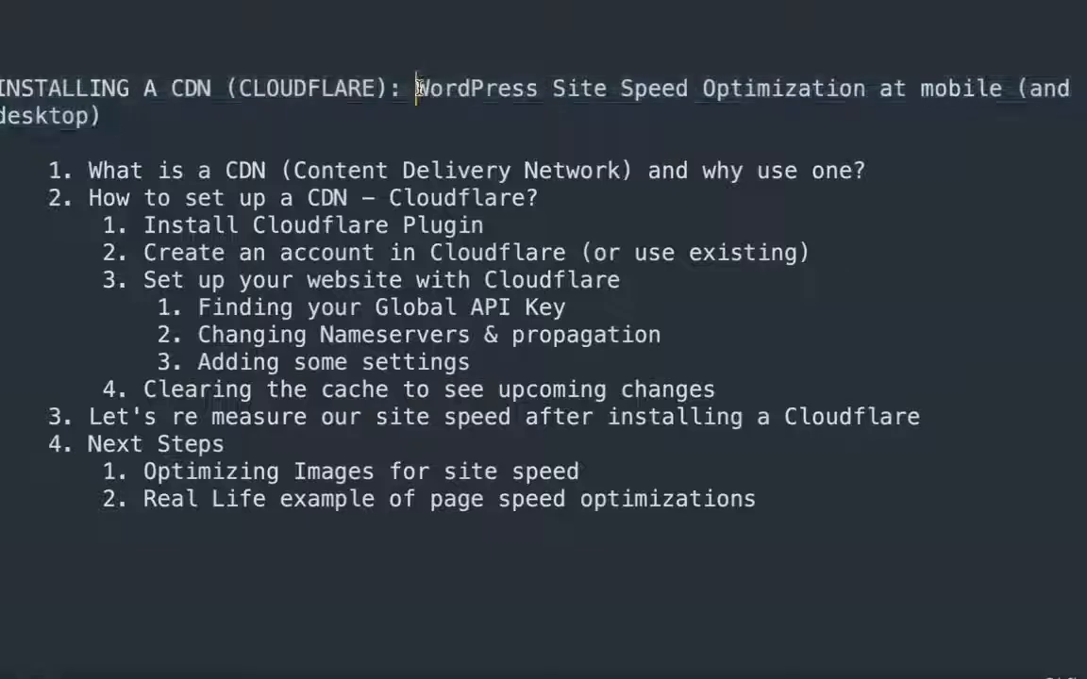
pyautogui.tripleClick(417, 88)
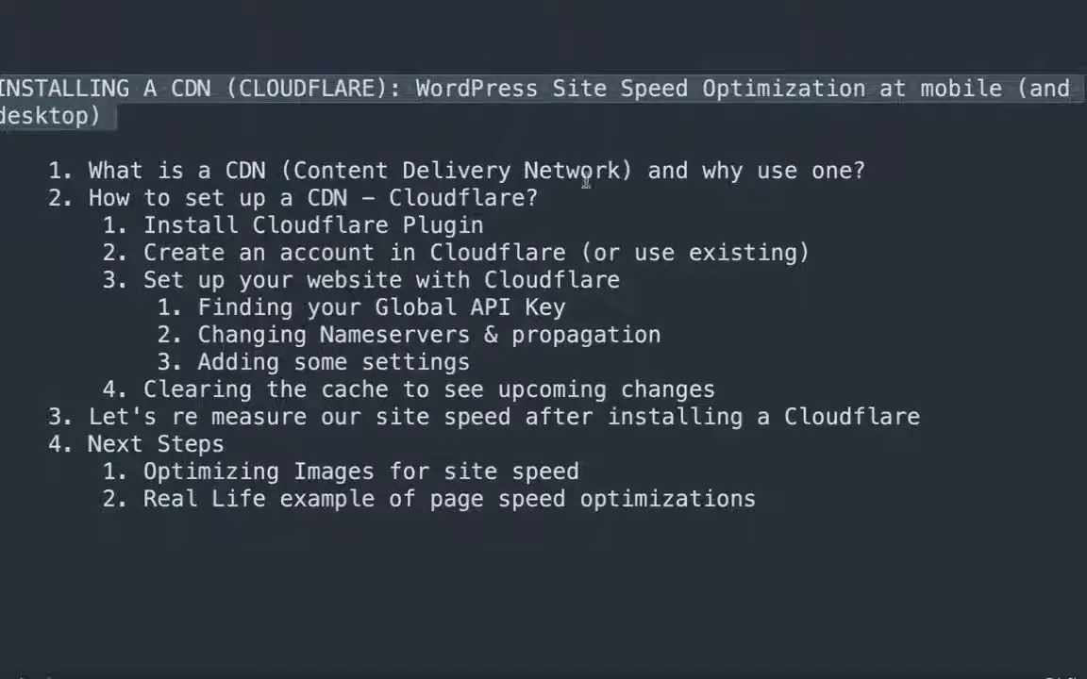
pyautogui.moveTo(623, 170); pyautogui.dragTo(296, 174)
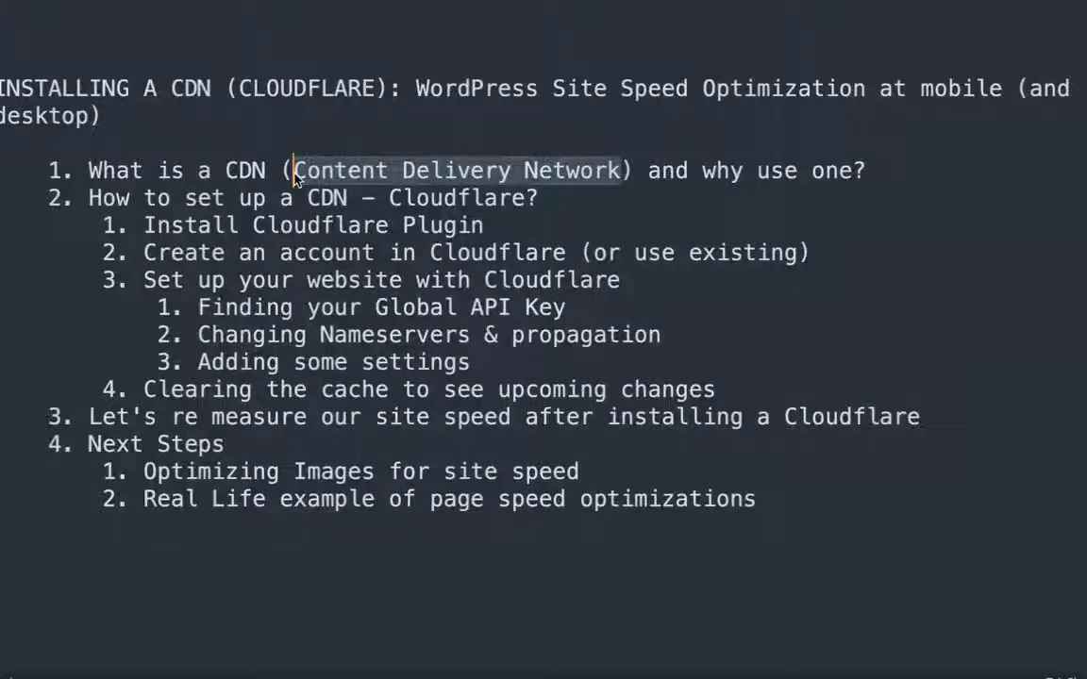
pyautogui.tripleClick(456, 202)
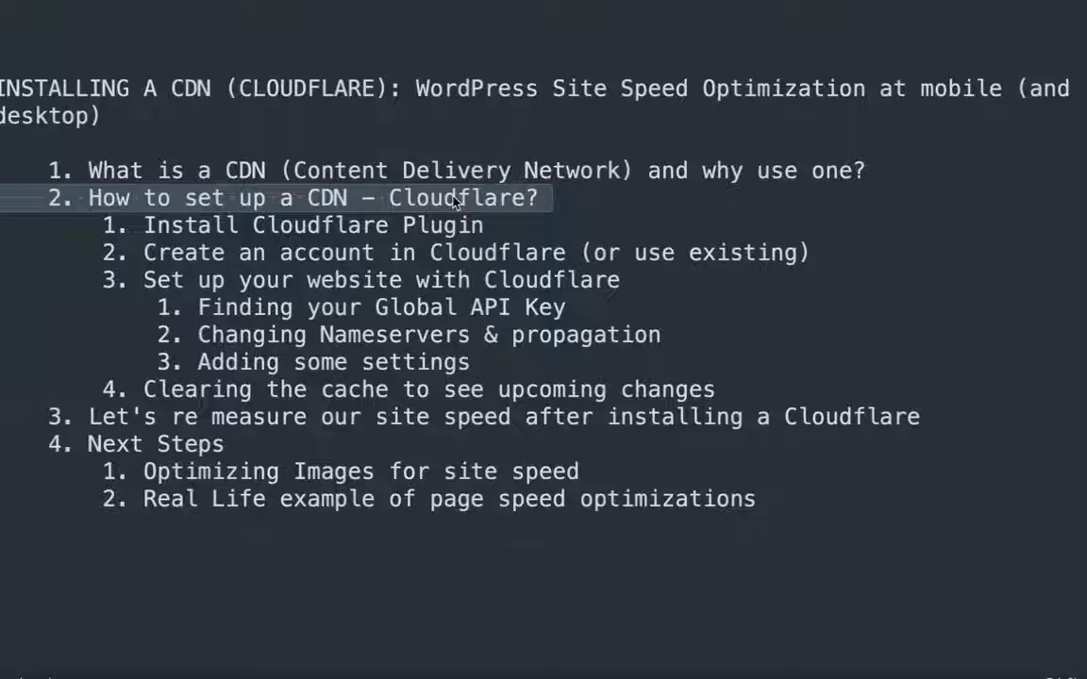
pyautogui.click(609, 169)
pyautogui.click(466, 676)
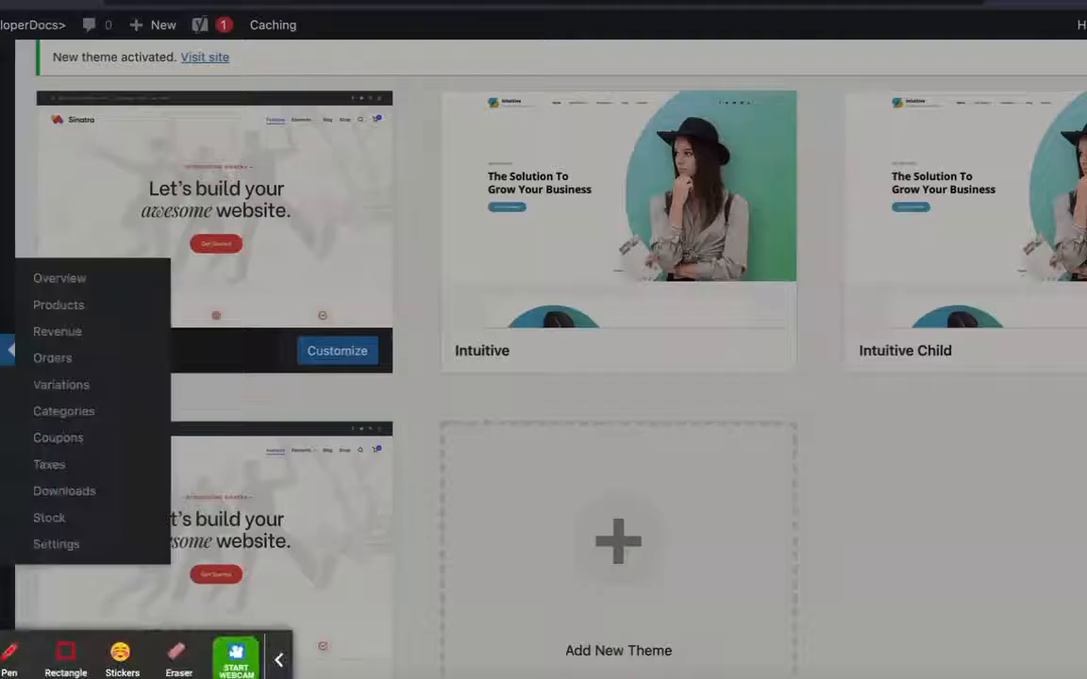
# Open the list of installed plugins from the WordPress admin's Themes page.
pyautogui.scroll(2, 544, 358)
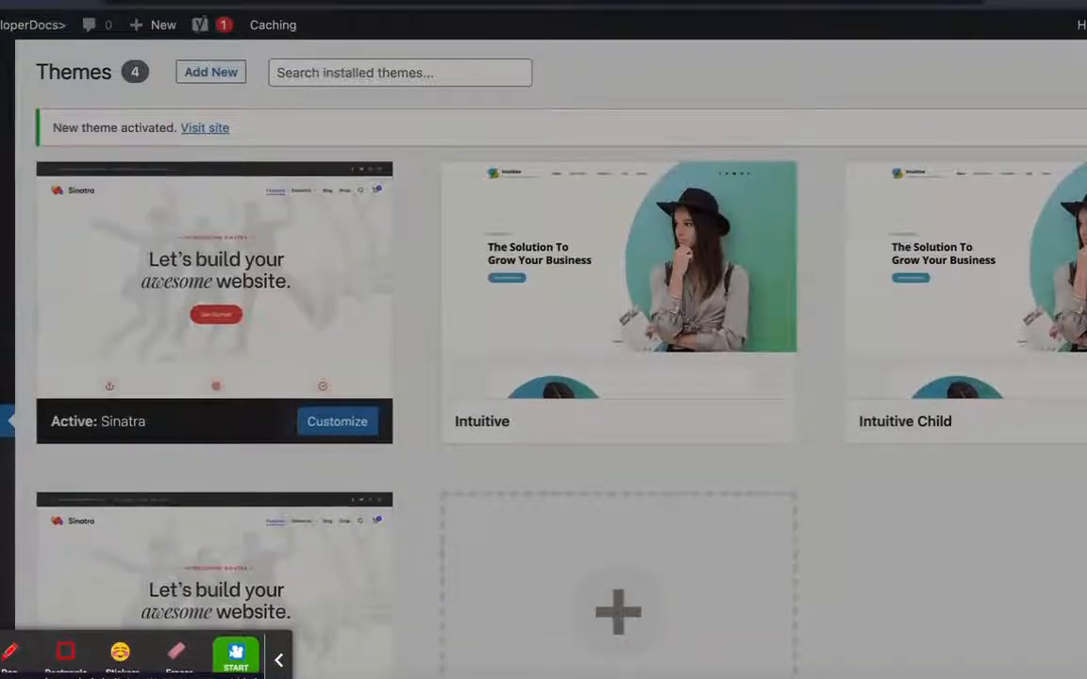
pyautogui.scroll(-5, 489, 316)
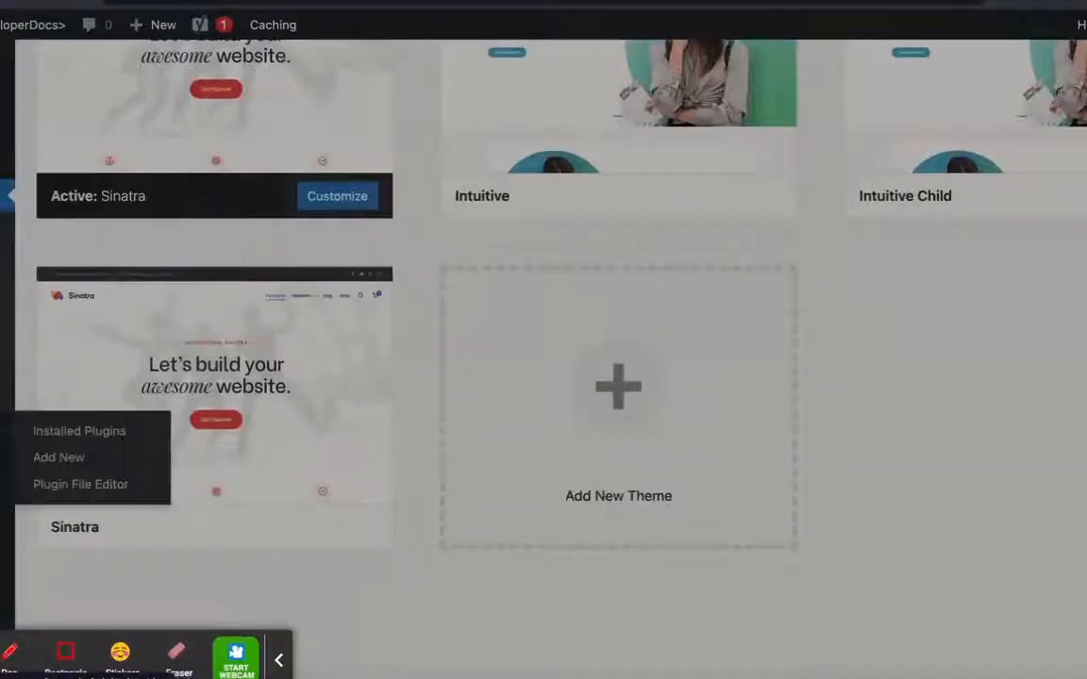
pyautogui.click(278, 657)
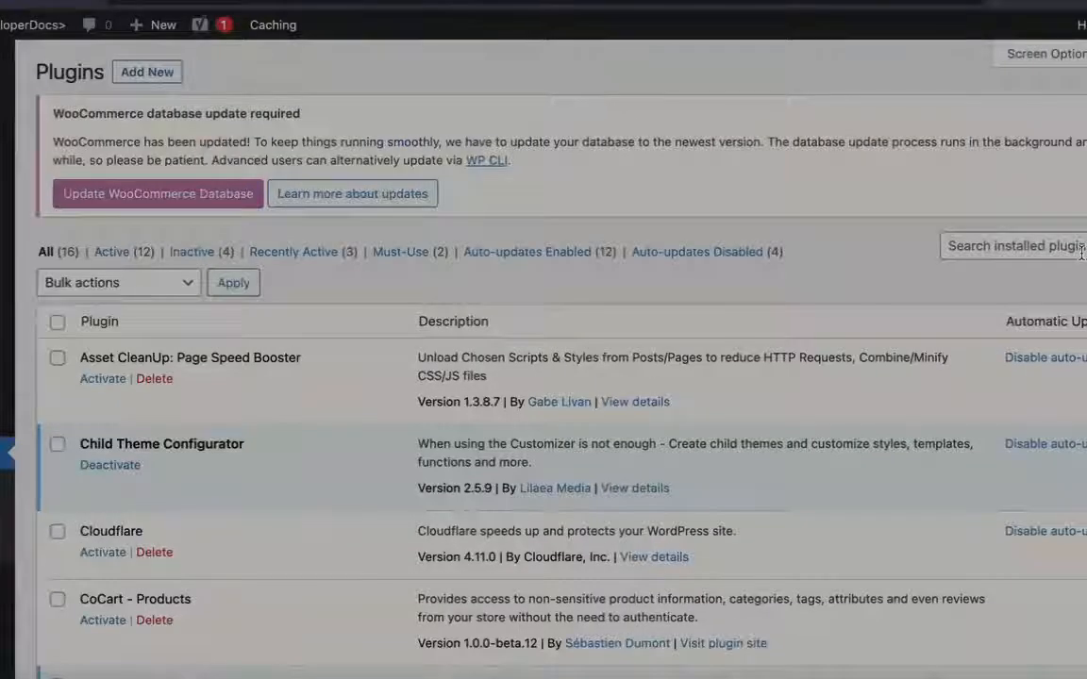
# Find the Cloudflare plugin among the installed plugins and activate it.
pyautogui.scroll(-3, 226, 580)
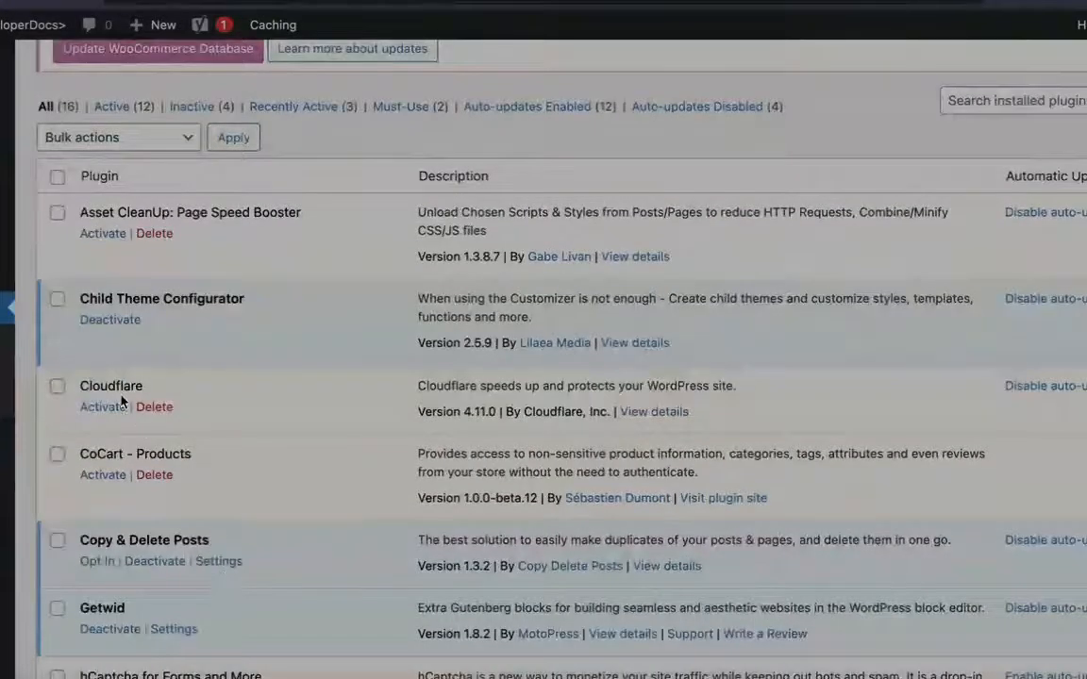
pyautogui.scroll(3, 204, 407)
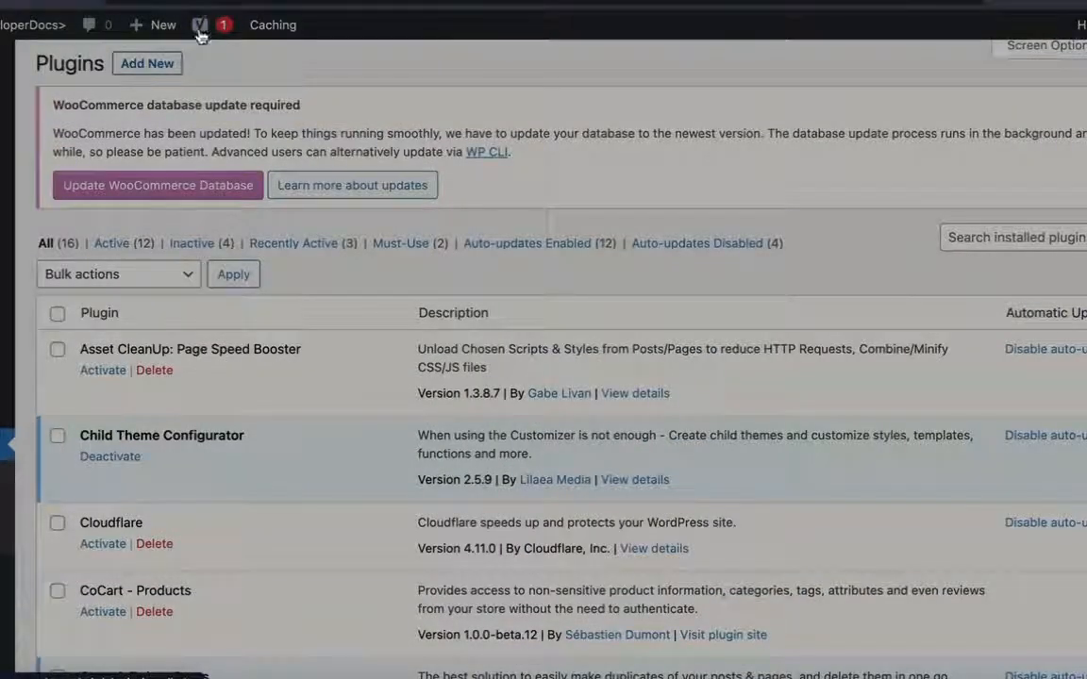
pyautogui.click(999, 236)
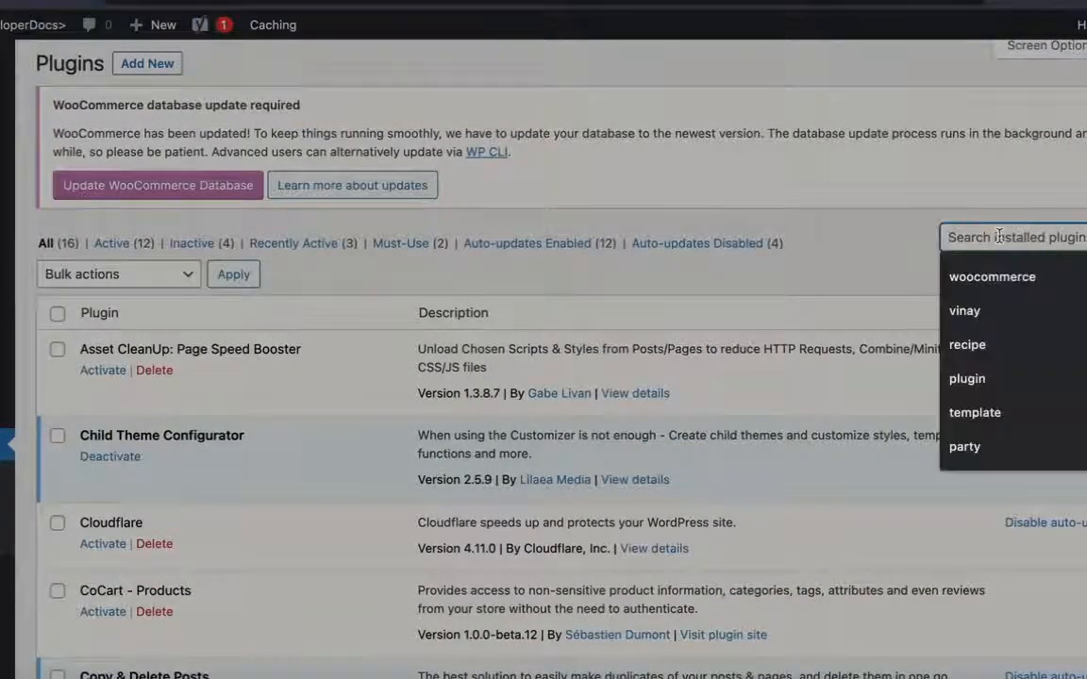
pyautogui.click(868, 257)
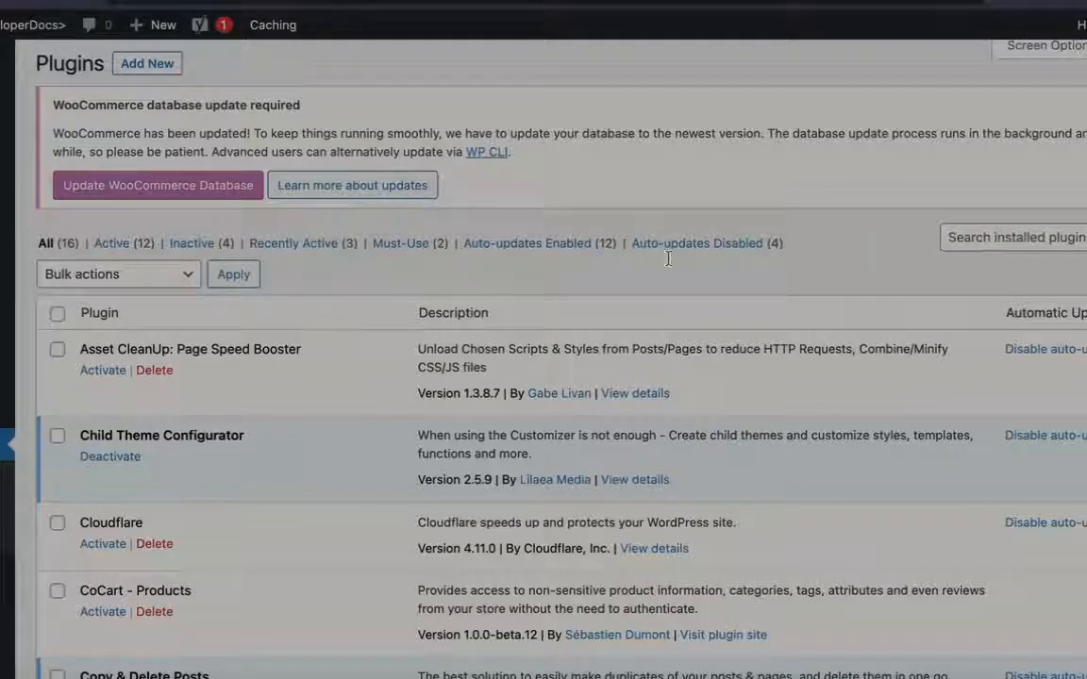
pyautogui.scroll(-3, 200, 419)
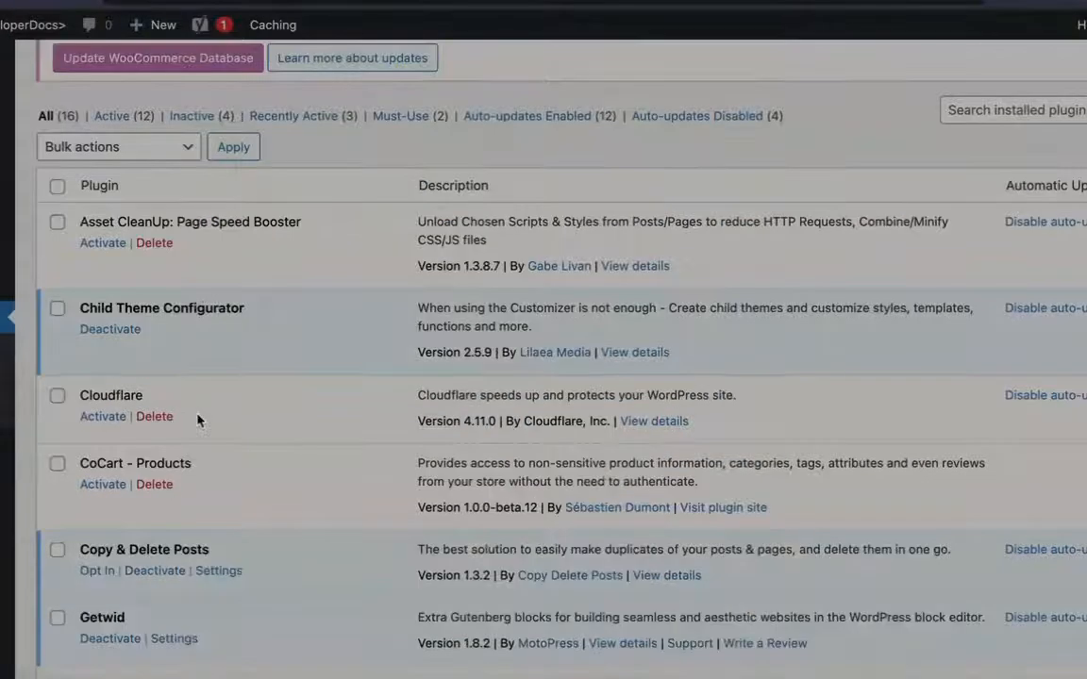
pyautogui.click(104, 418)
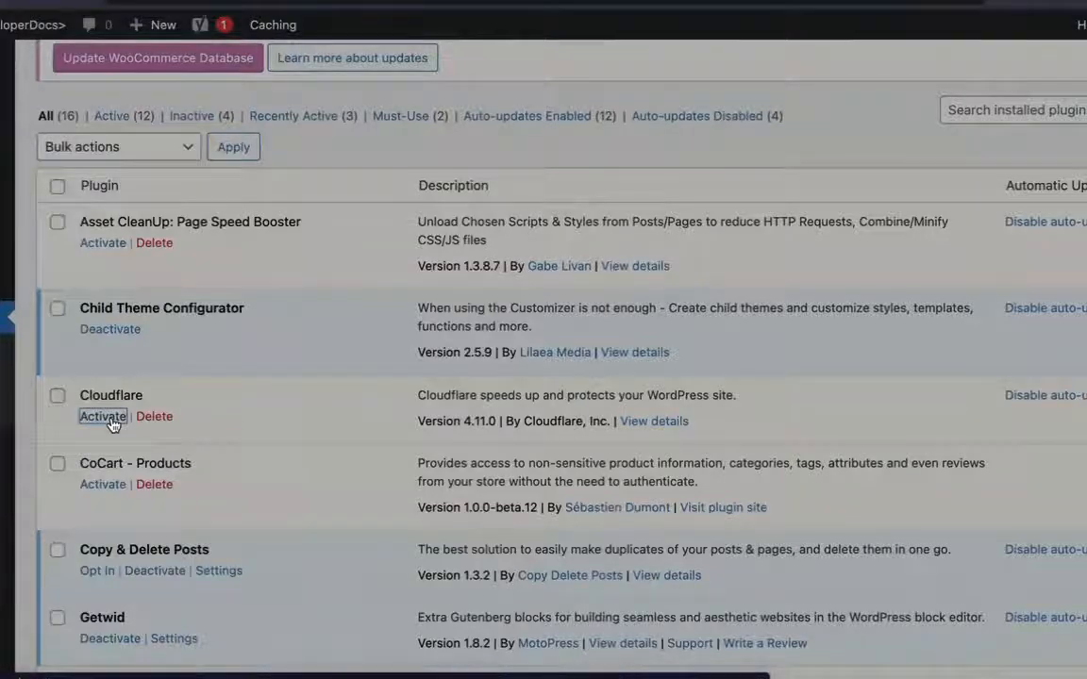
# Open the Cloudflare plugin's settings and choose to sign in with an existing account.
pyautogui.scroll(-4, 112, 424)
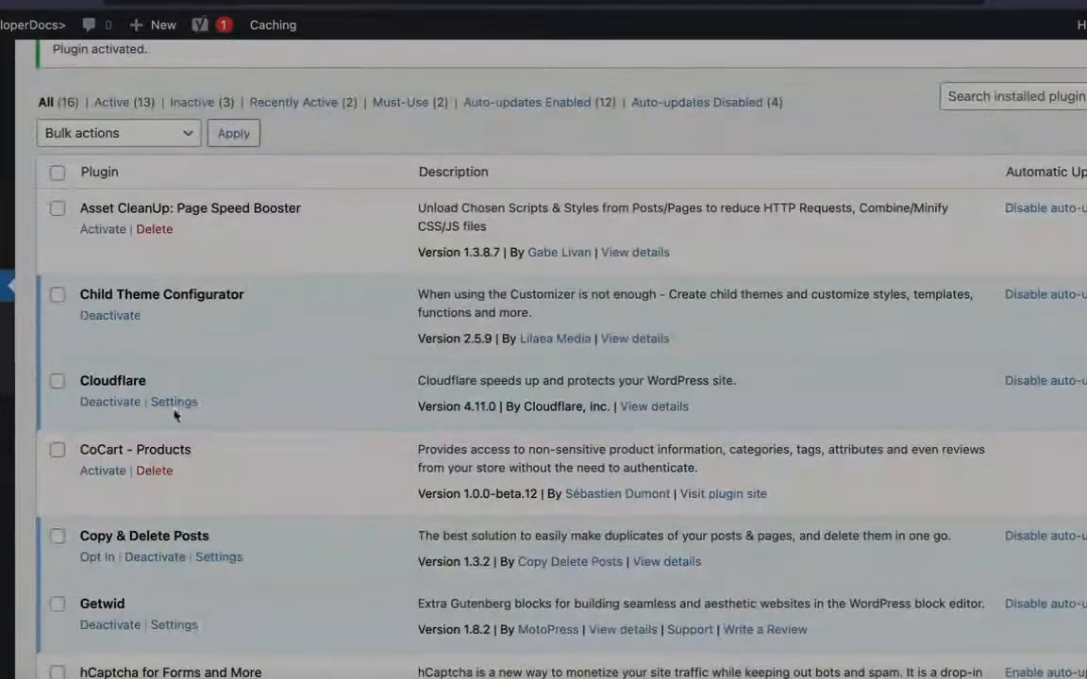
pyautogui.click(186, 405)
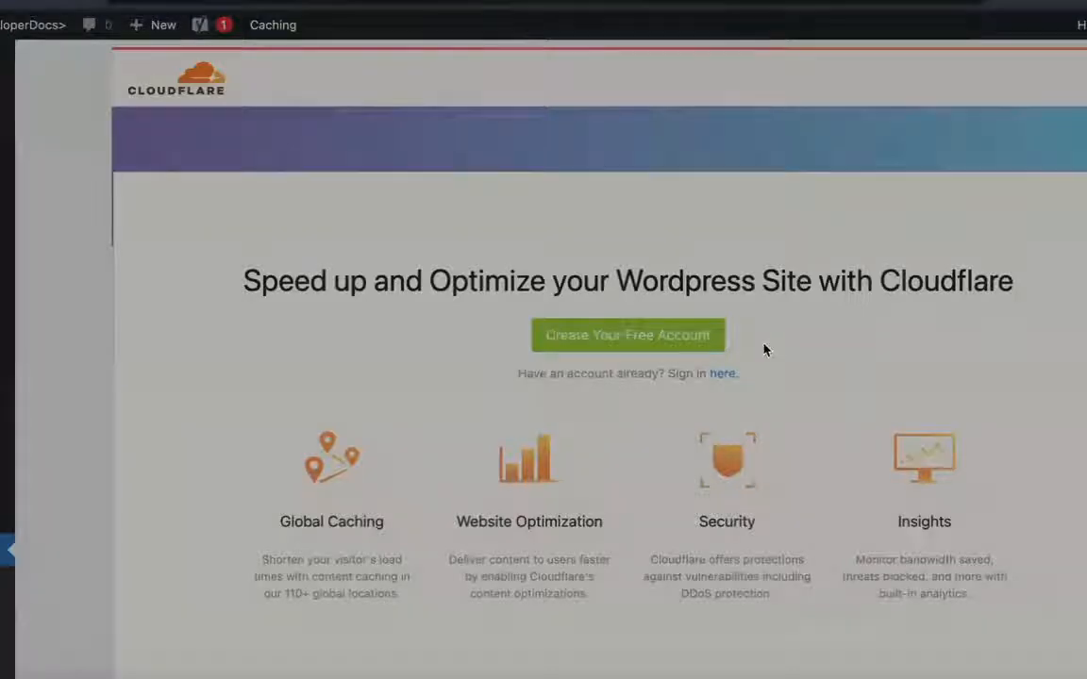
pyautogui.scroll(-1, 764, 348)
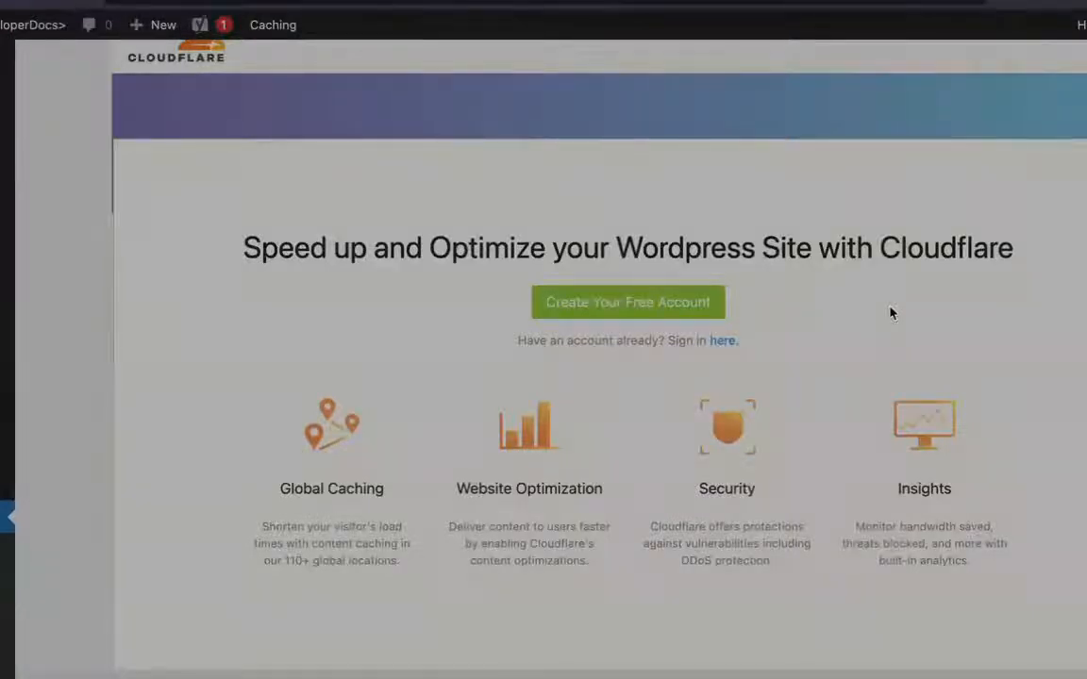
pyautogui.click(734, 341)
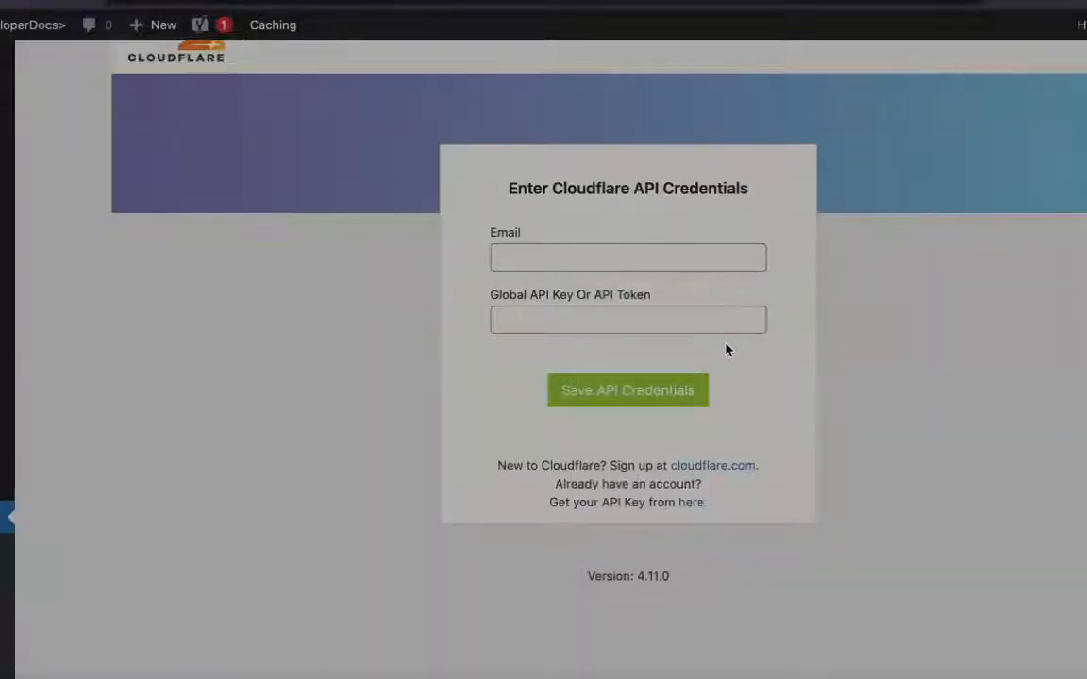
# Fill in the account e-mail and the Global API key, and save the Cloudflare API credentials.
pyautogui.click(696, 255)
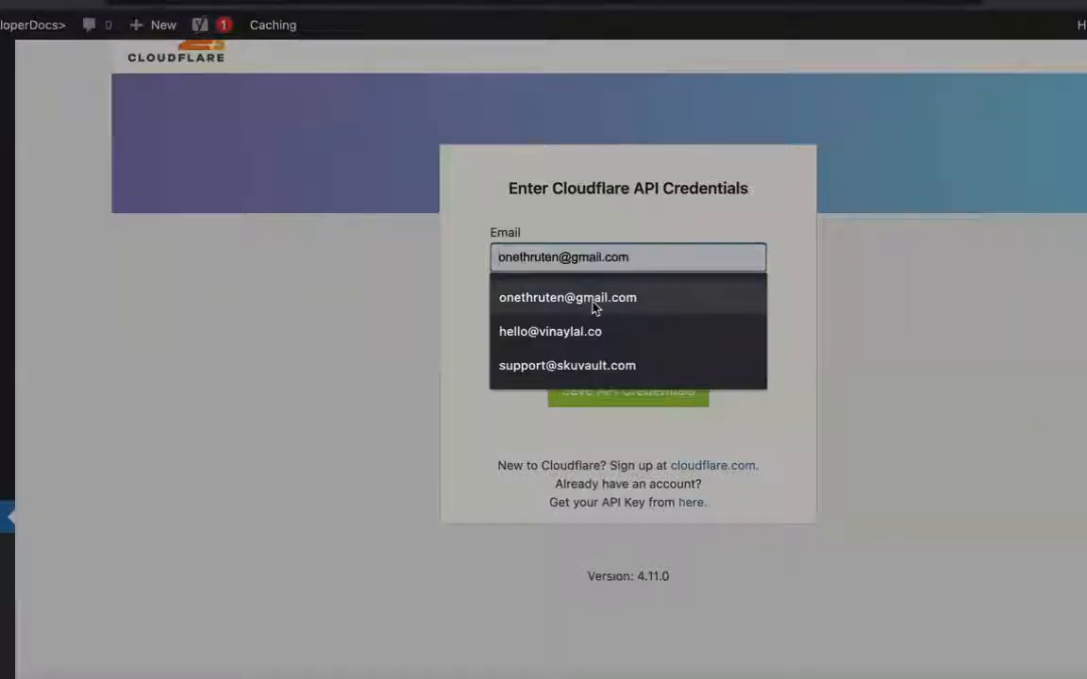
pyautogui.click(596, 304)
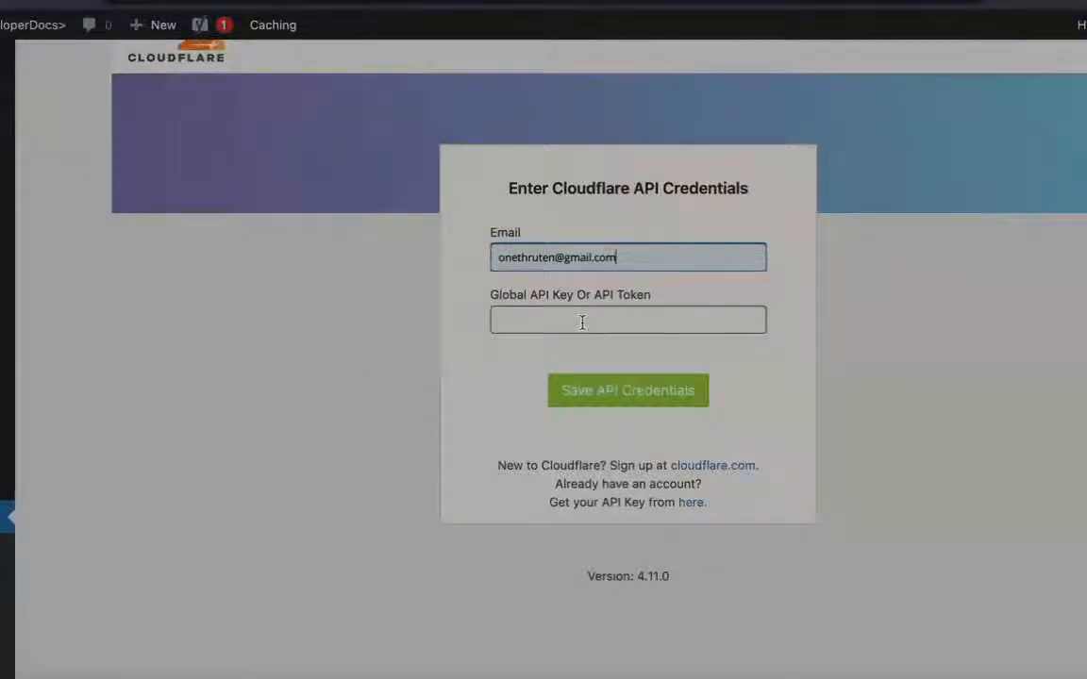
pyautogui.click(582, 321)
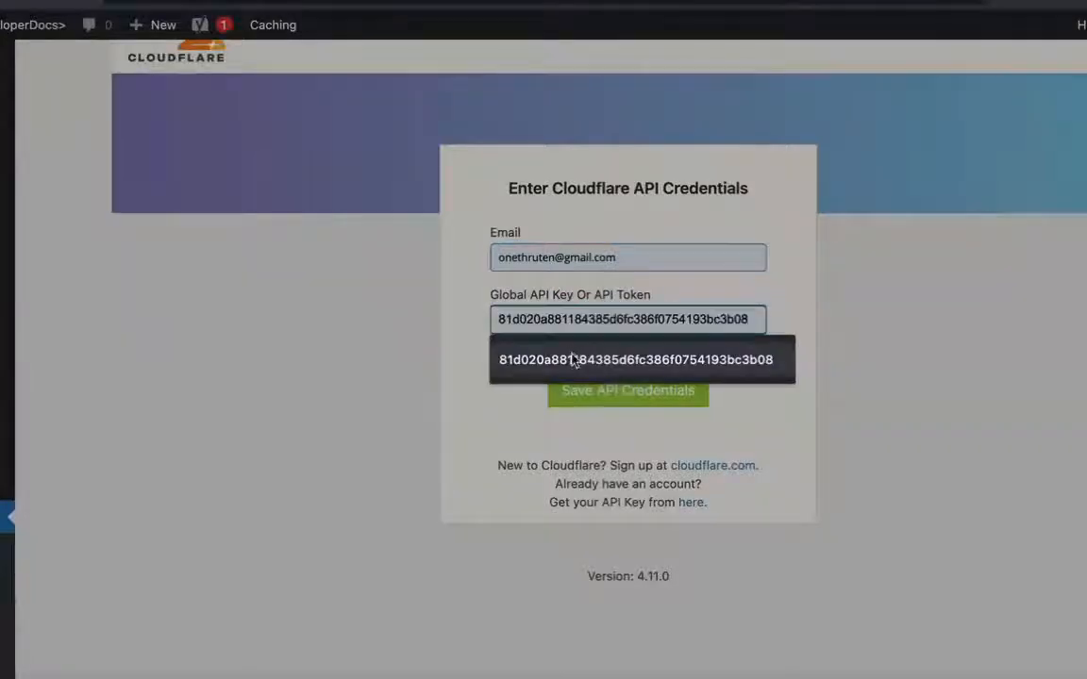
pyautogui.click(574, 360)
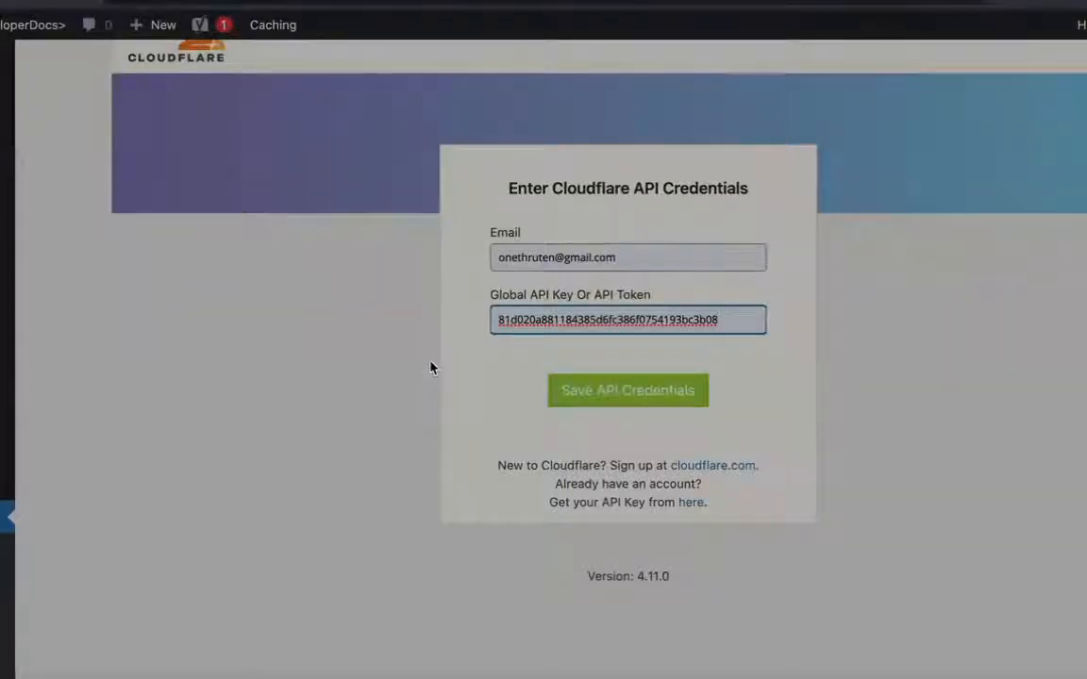
pyautogui.click(646, 396)
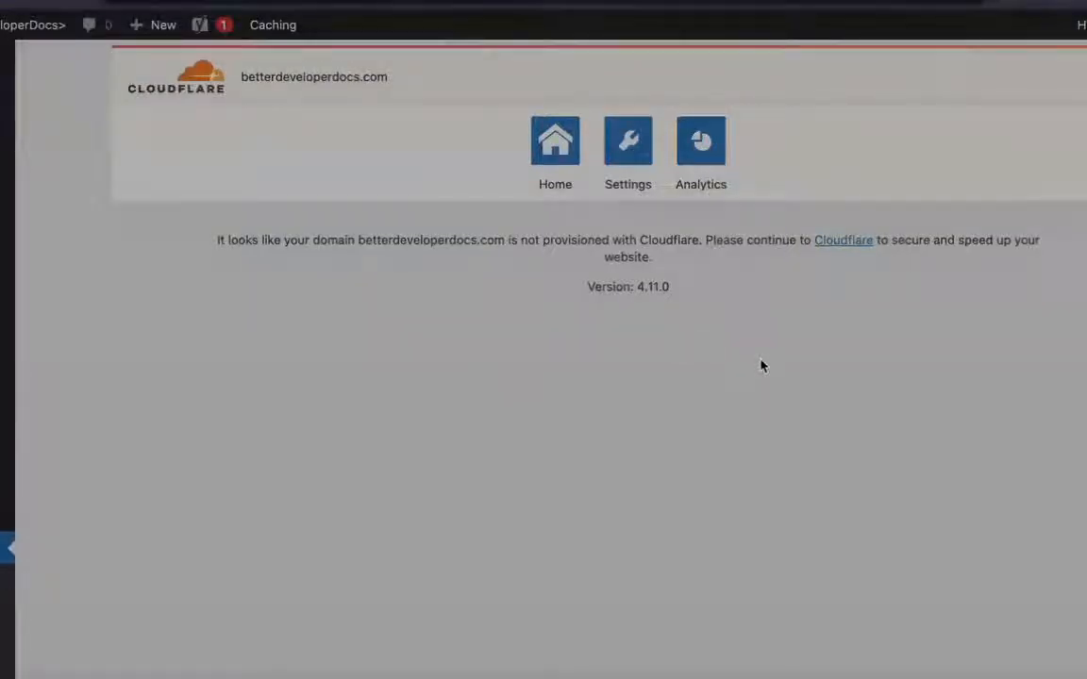
# Go to the Cloudflare dashboard from the plugin's notice about the domain betterdeveloperdocs.com.
pyautogui.click(360, 239)
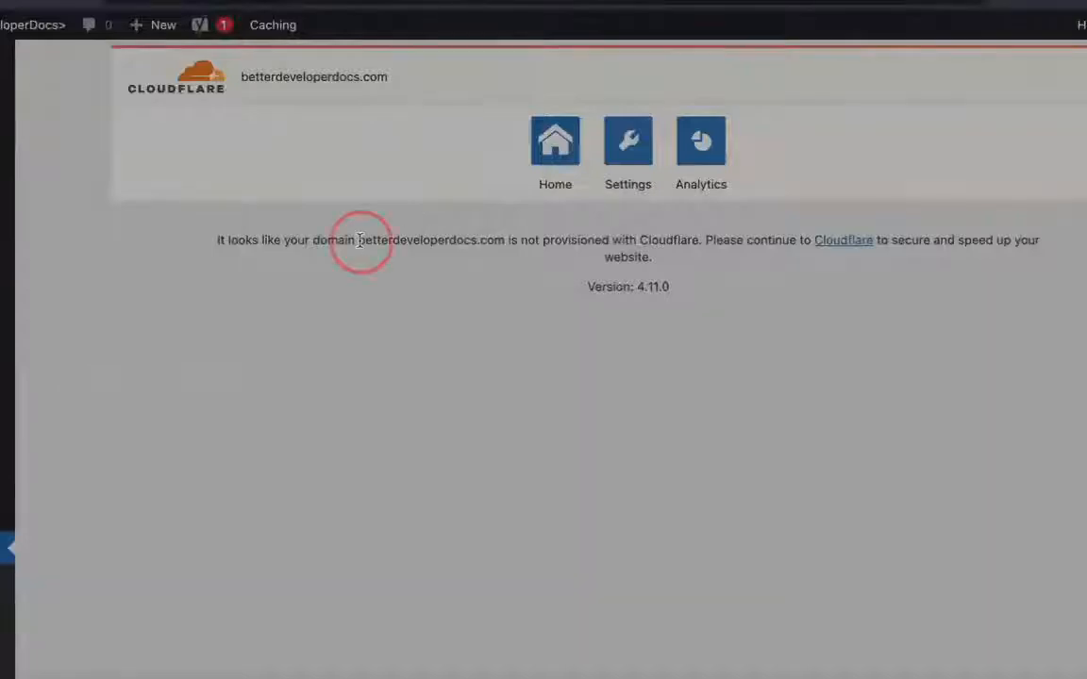
pyautogui.moveTo(360, 239); pyautogui.dragTo(505, 237)
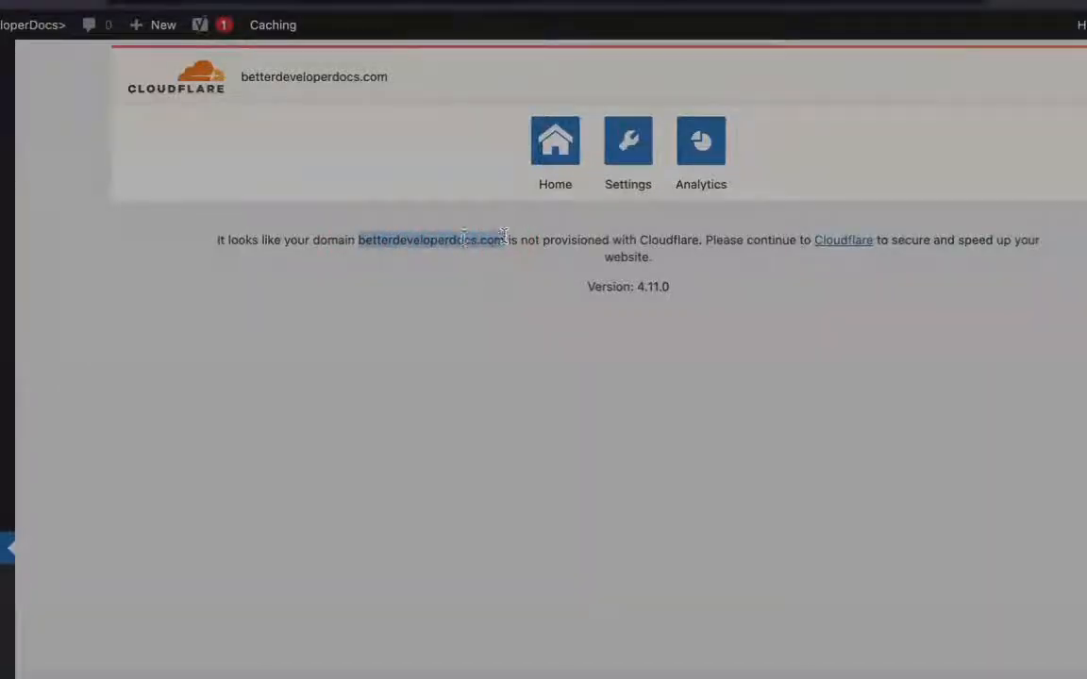
pyautogui.click(856, 243)
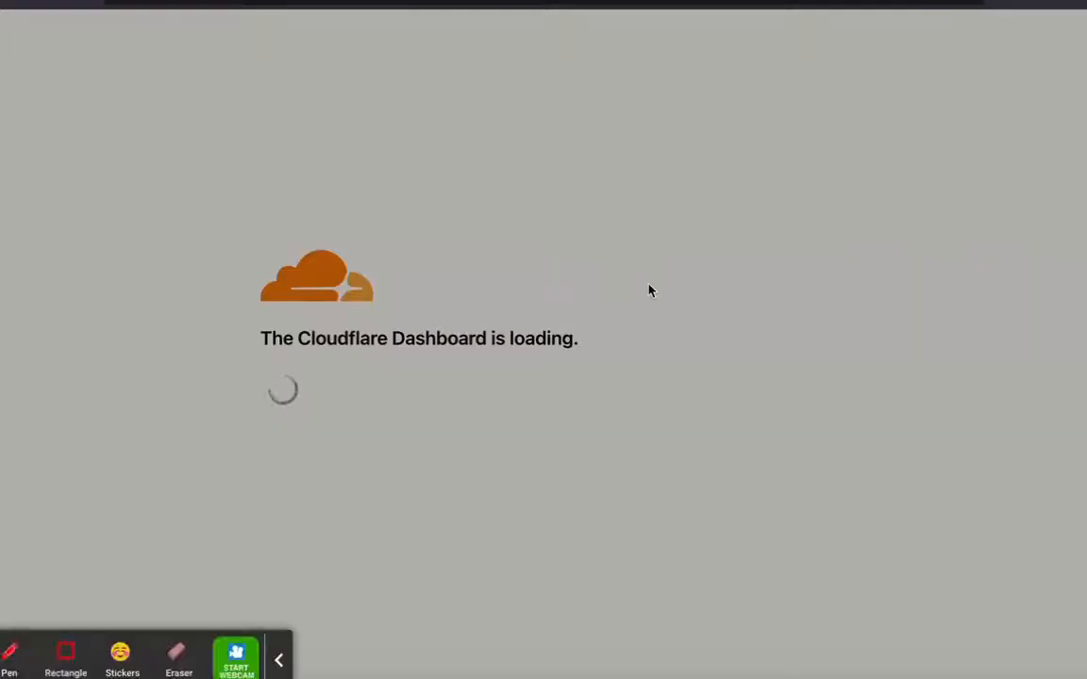
# Add the site betterdeveloperdocs.com to Cloudflare and select the Free plan for it.
pyautogui.click(279, 660)
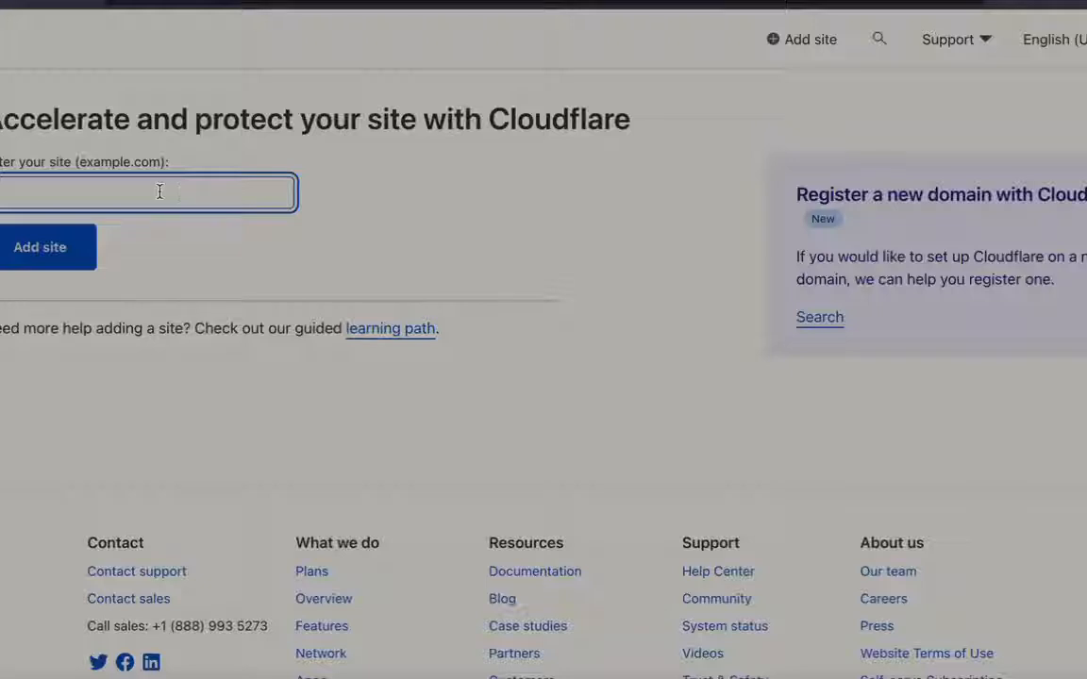
pyautogui.click(42, 189)
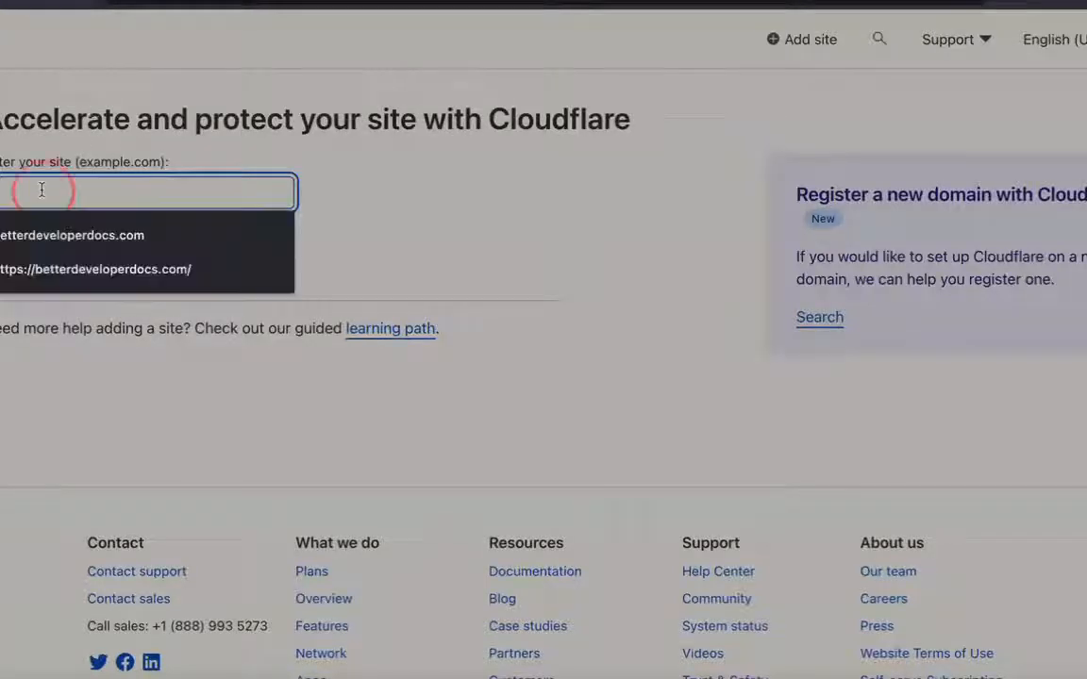
pyautogui.click(45, 245)
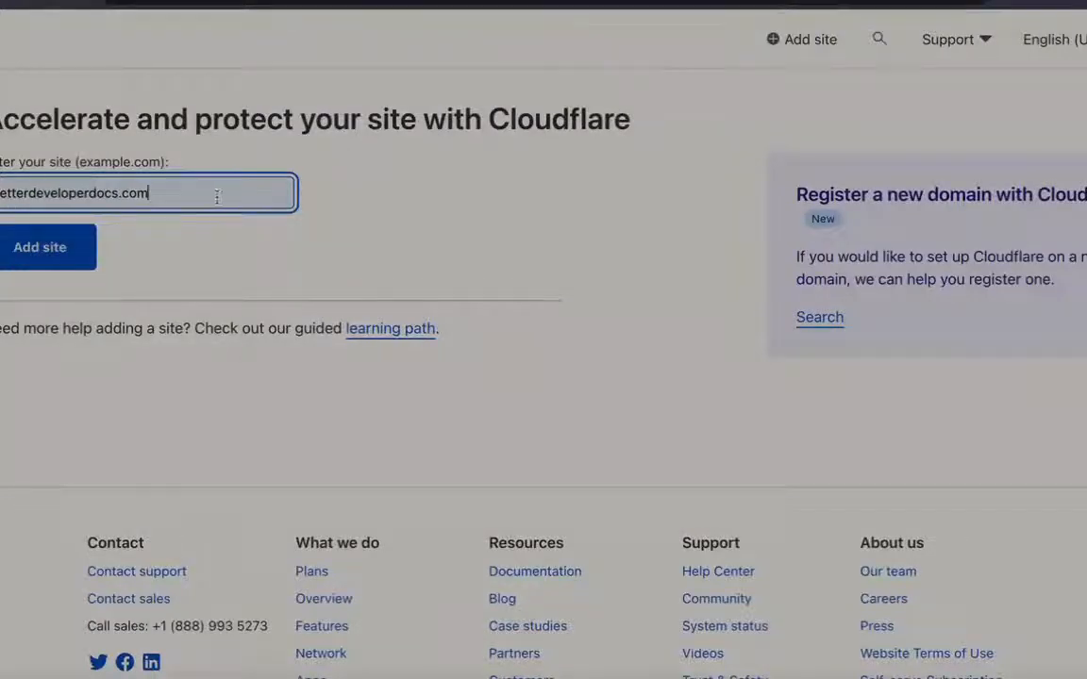
pyautogui.click(21, 247)
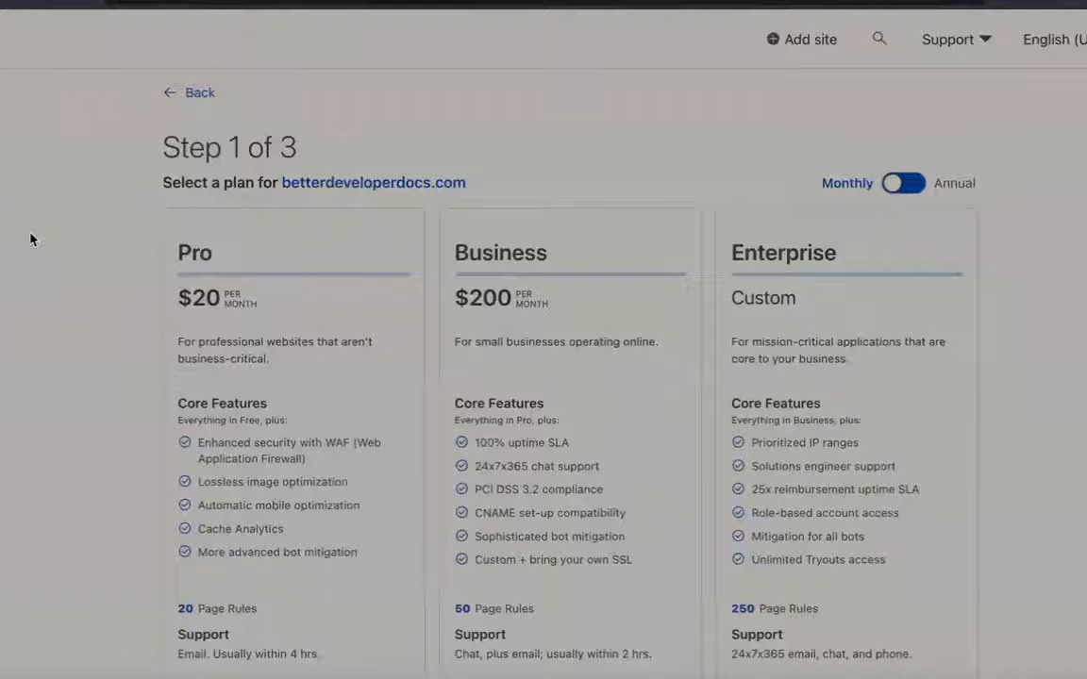
pyautogui.scroll(-5, 54, 305)
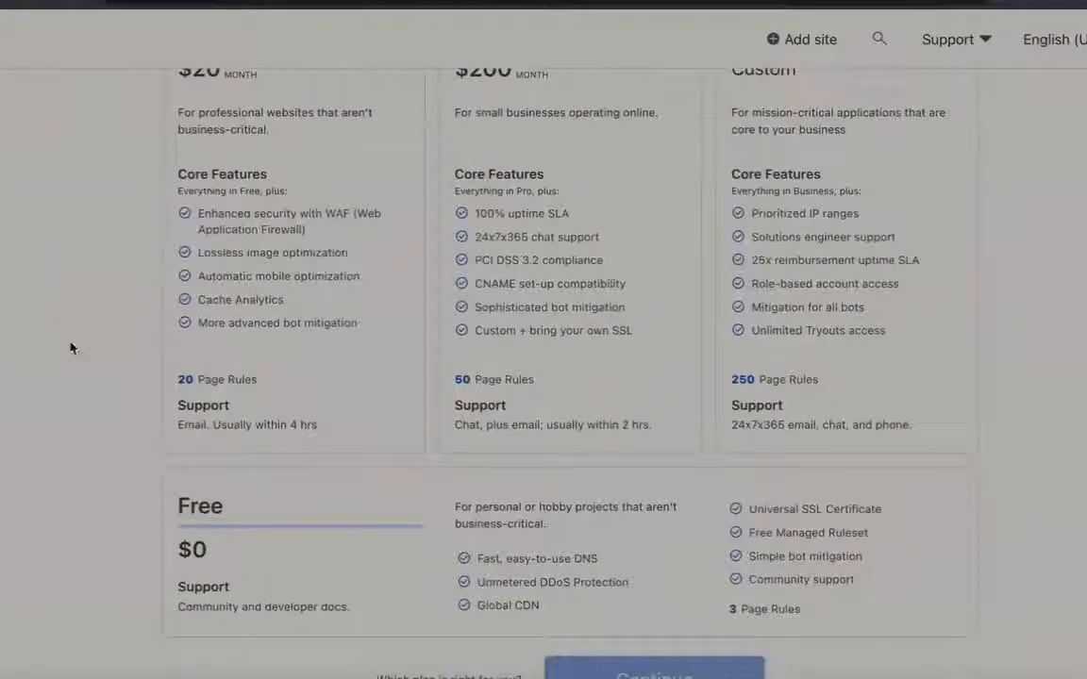
pyautogui.click(347, 554)
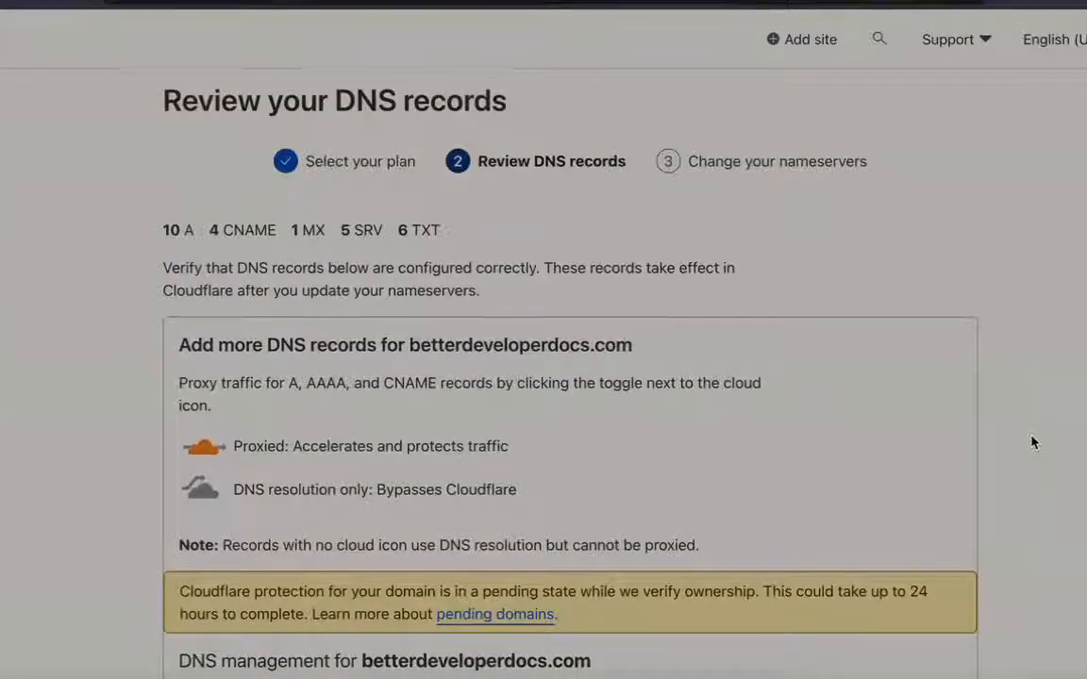
# Examine the DNS records found for betterdeveloperdocs.com, including their types, content and proxy status.
pyautogui.scroll(-3, 1033, 442)
pyautogui.scroll(-6, 1033, 442)
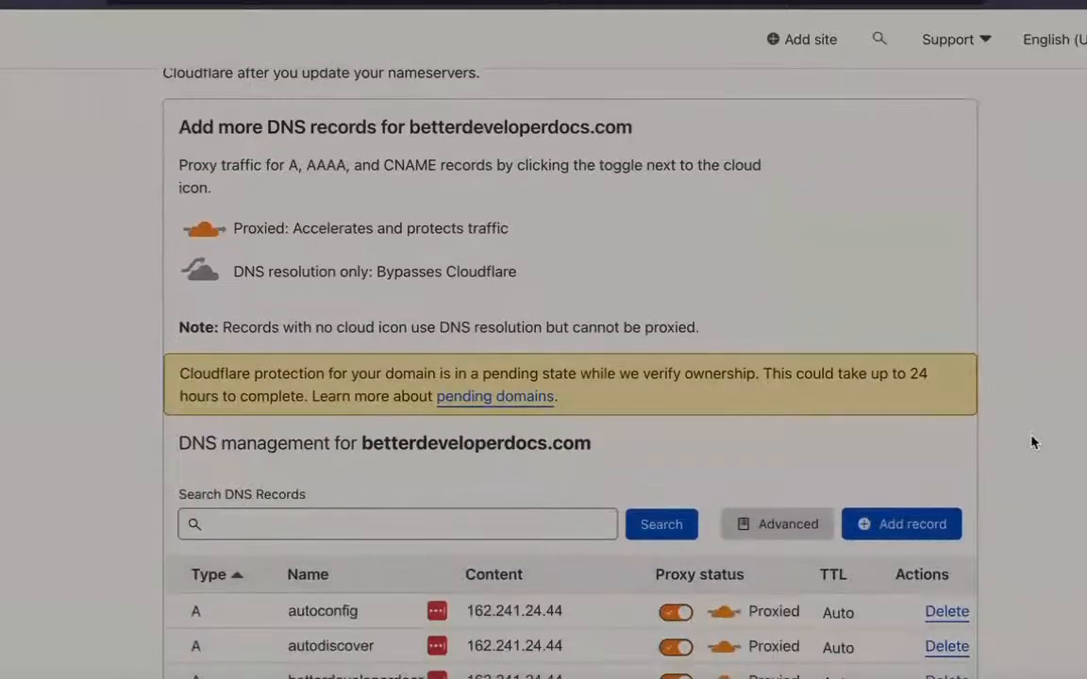
pyautogui.scroll(-5, 1033, 441)
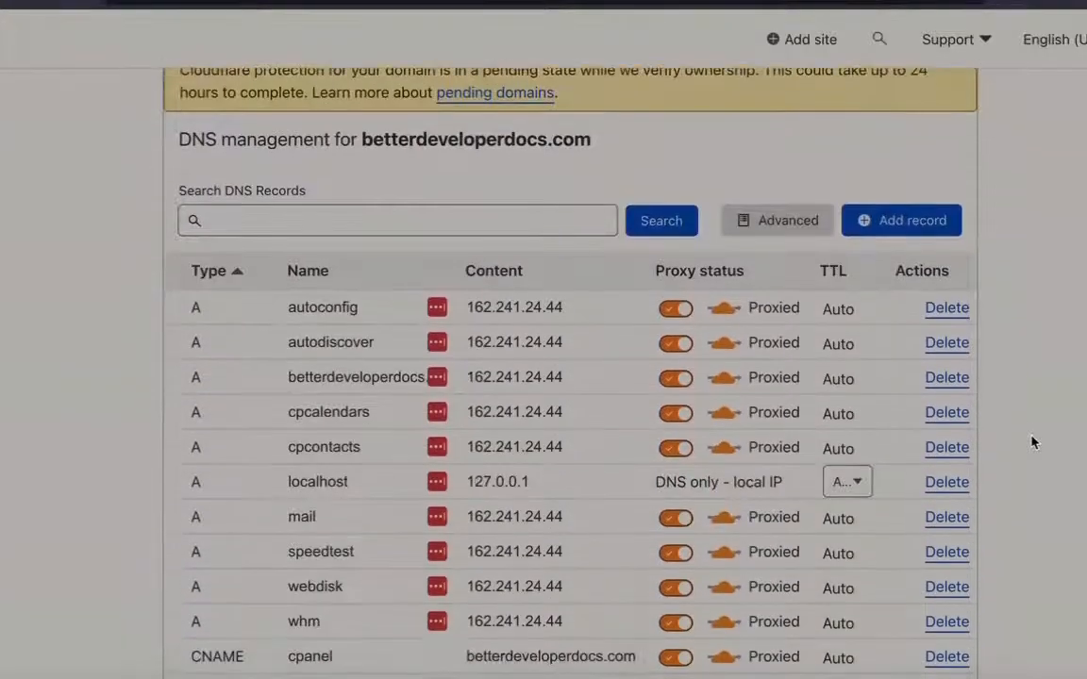
pyautogui.scroll(-4, 1033, 442)
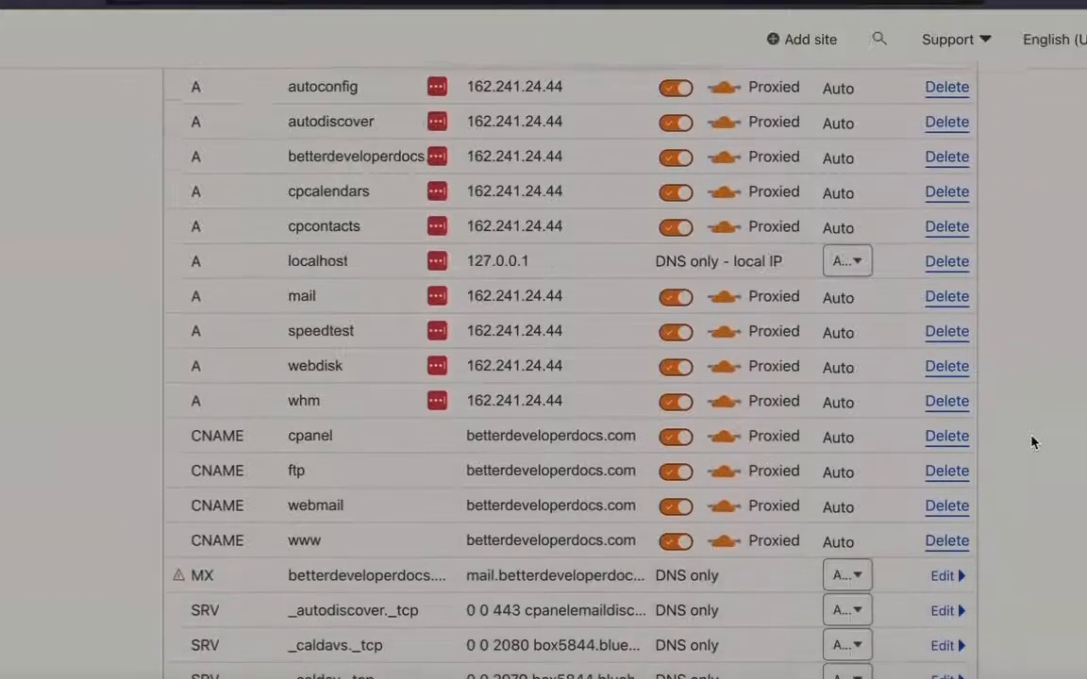
pyautogui.scroll(-5, 1033, 442)
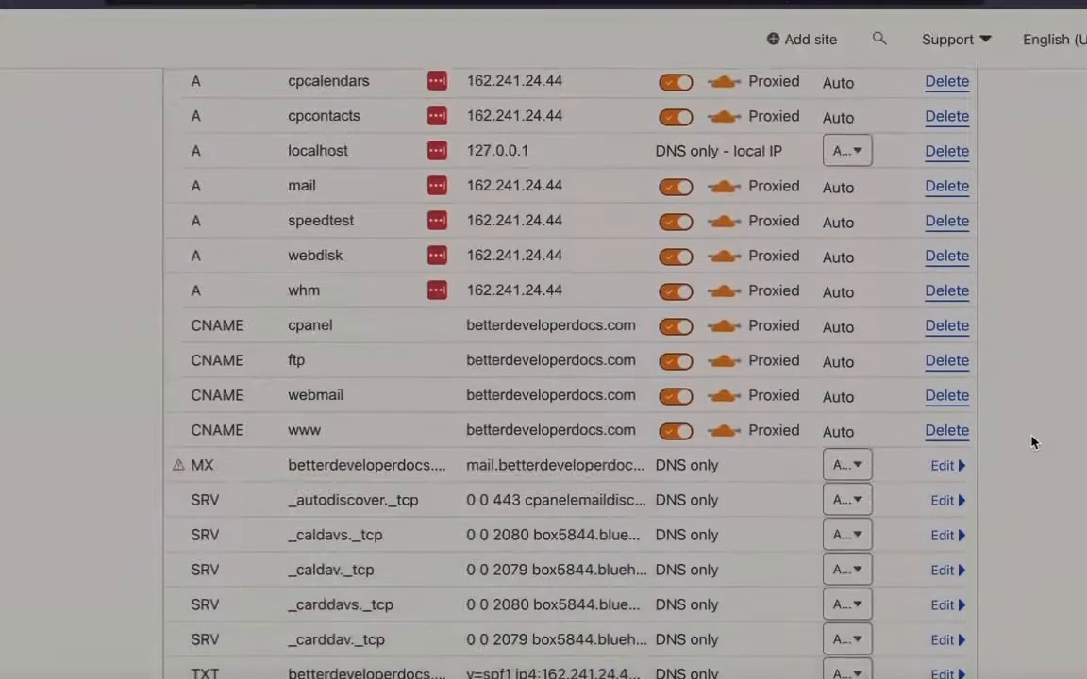
pyautogui.scroll(-1, 1033, 442)
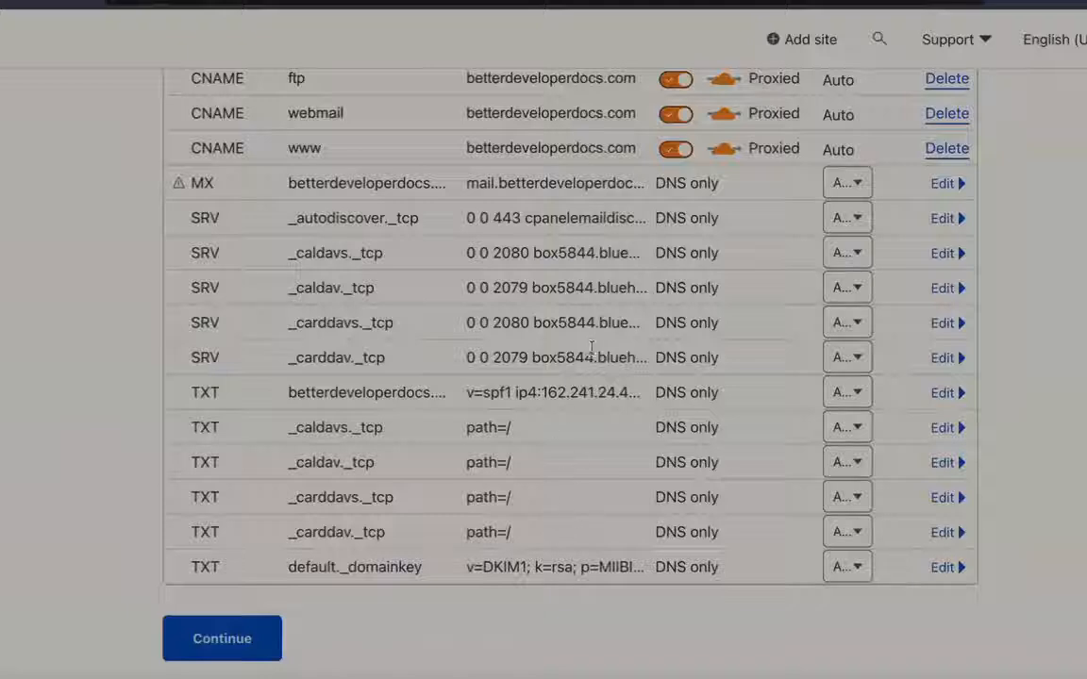
pyautogui.scroll(9, 582, 482)
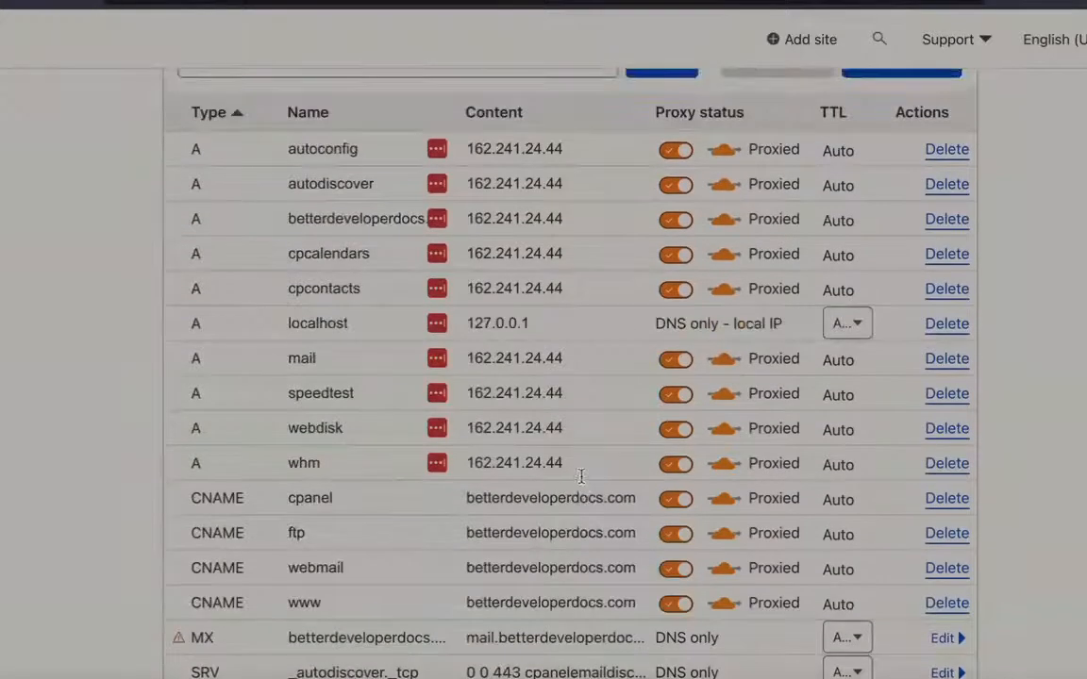
pyautogui.scroll(-1, 581, 477)
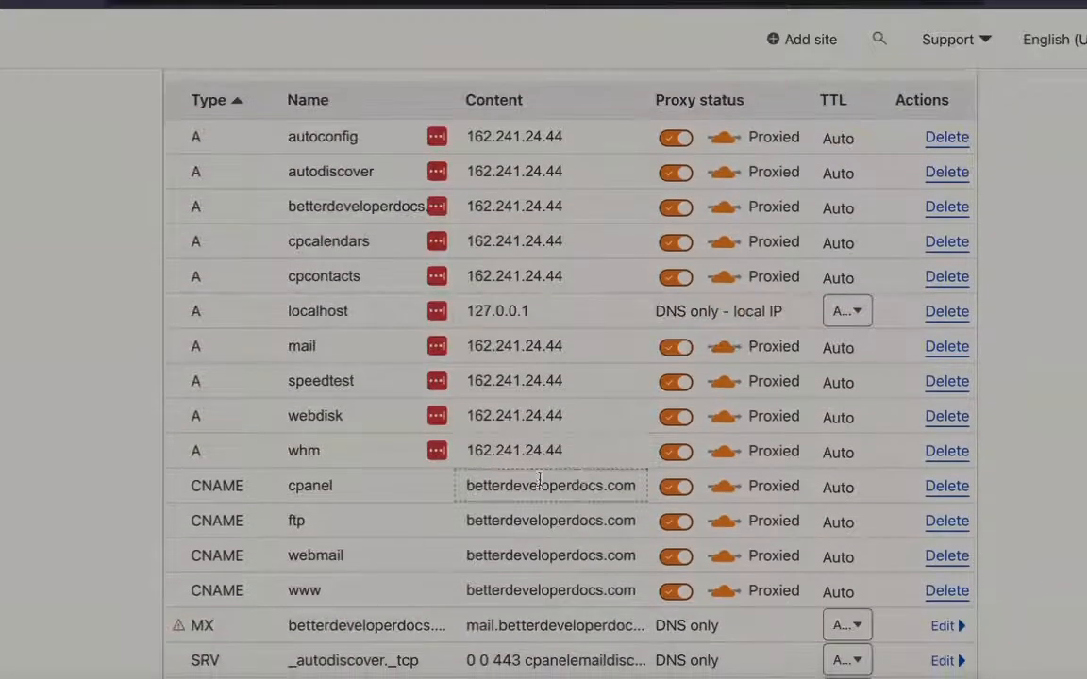
pyautogui.scroll(-1, 77, 480)
pyautogui.scroll(-1, 78, 479)
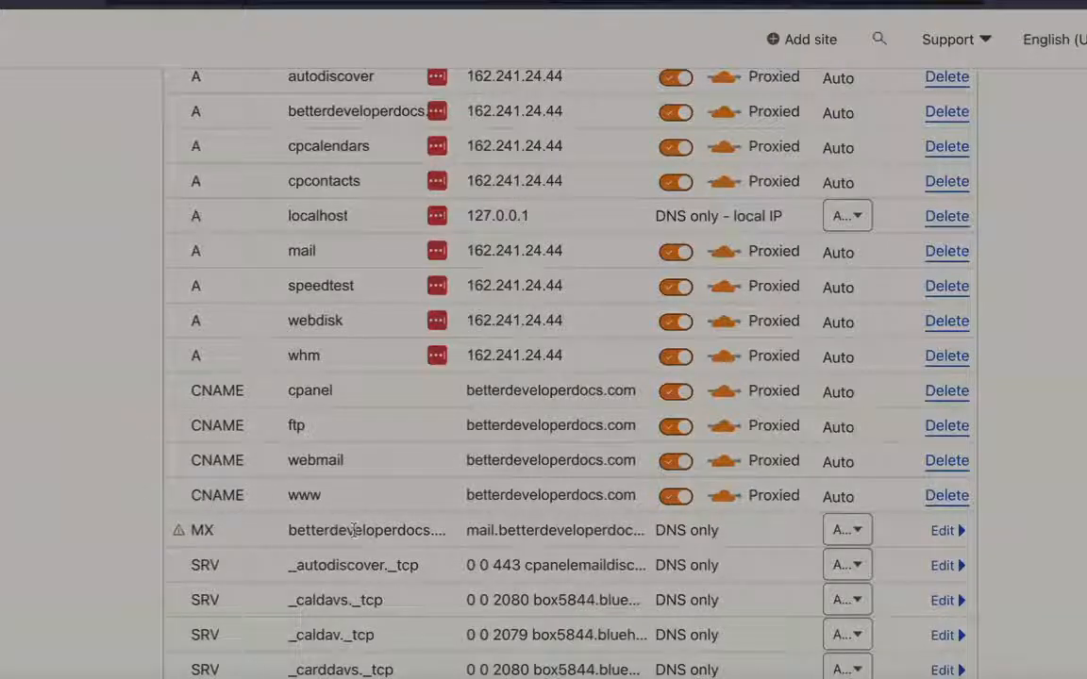
pyautogui.moveTo(202, 536)
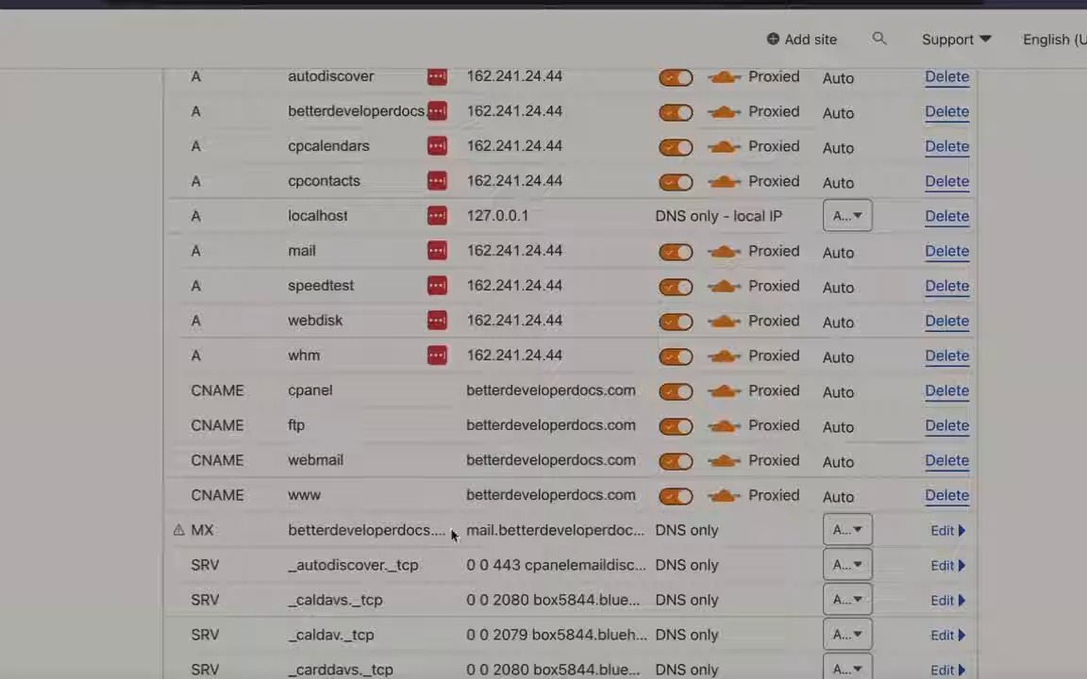
# Accept the reviewed DNS records and copy Cloudflare's first assigned nameserver, andy.ns.cloudflare.com.
pyautogui.scroll(-5, 435, 544)
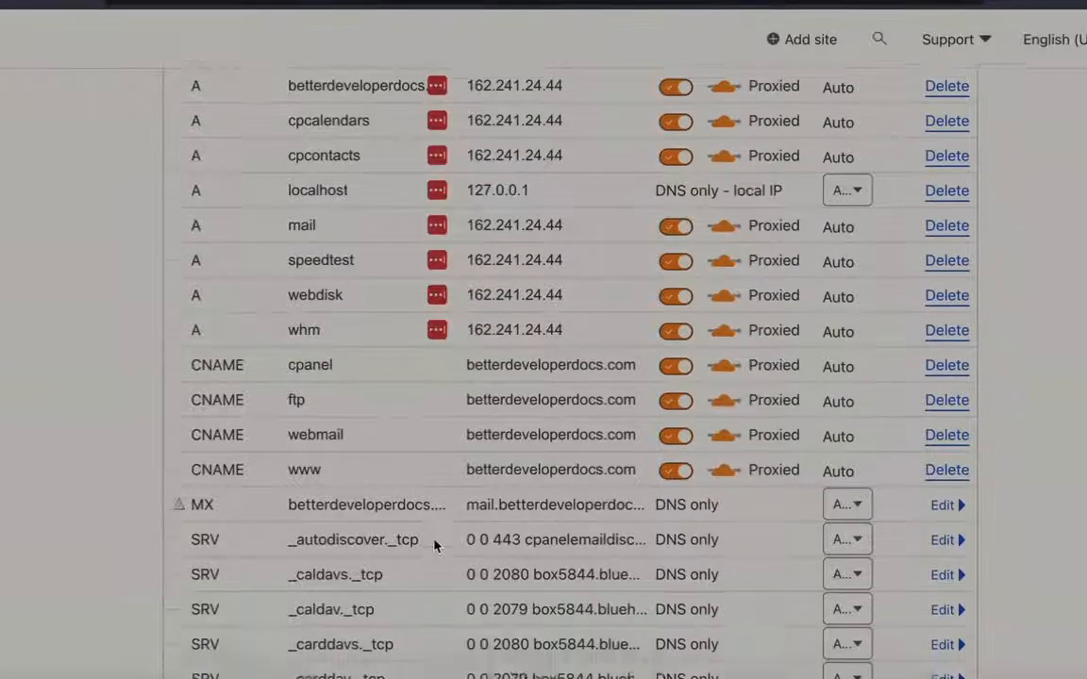
pyautogui.click(234, 623)
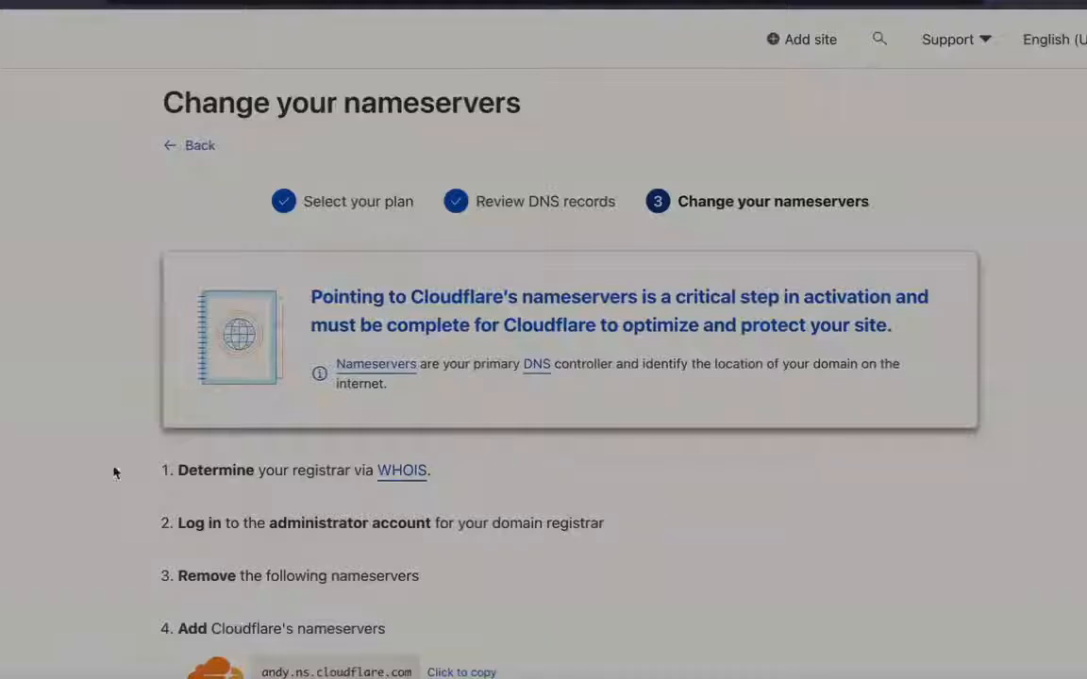
pyautogui.scroll(-1, 113, 472)
pyautogui.scroll(-1, 114, 471)
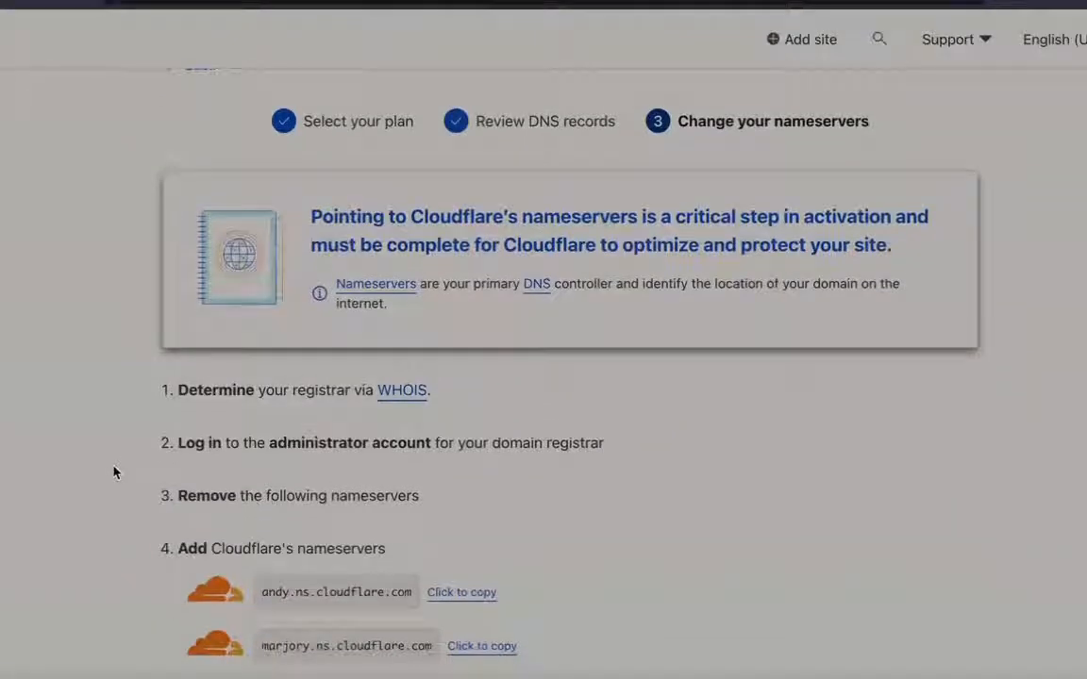
pyautogui.scroll(-2, 113, 471)
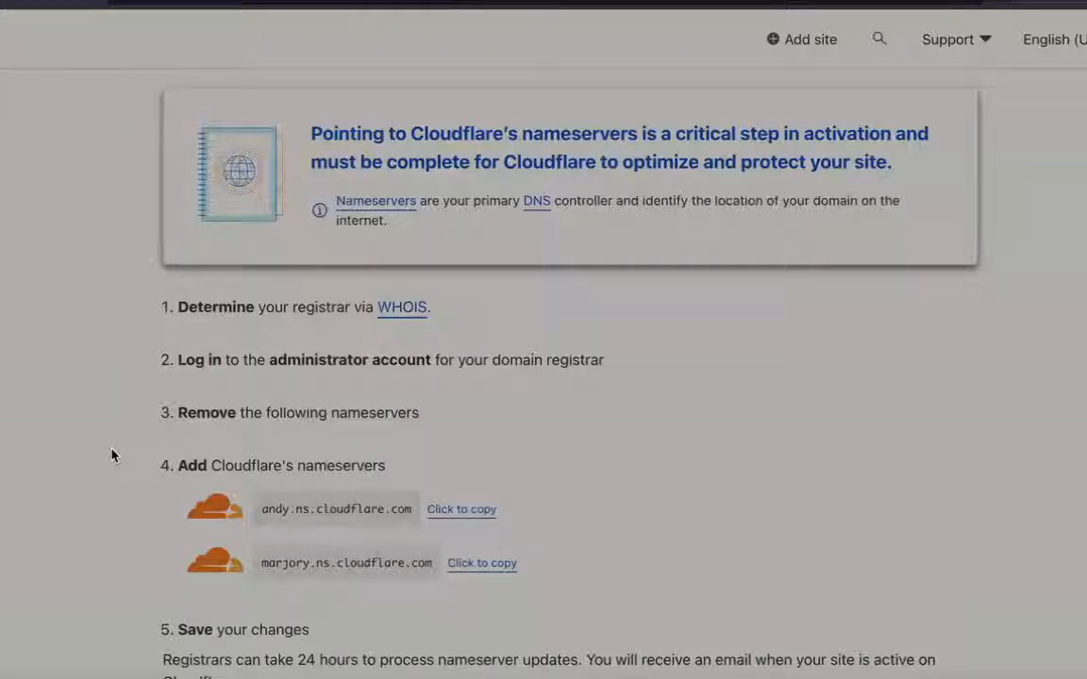
pyautogui.click(452, 515)
# Open the Namecheap website in a new browser tab and sign in with the saved account credentials.
pyautogui.click(891, 1)
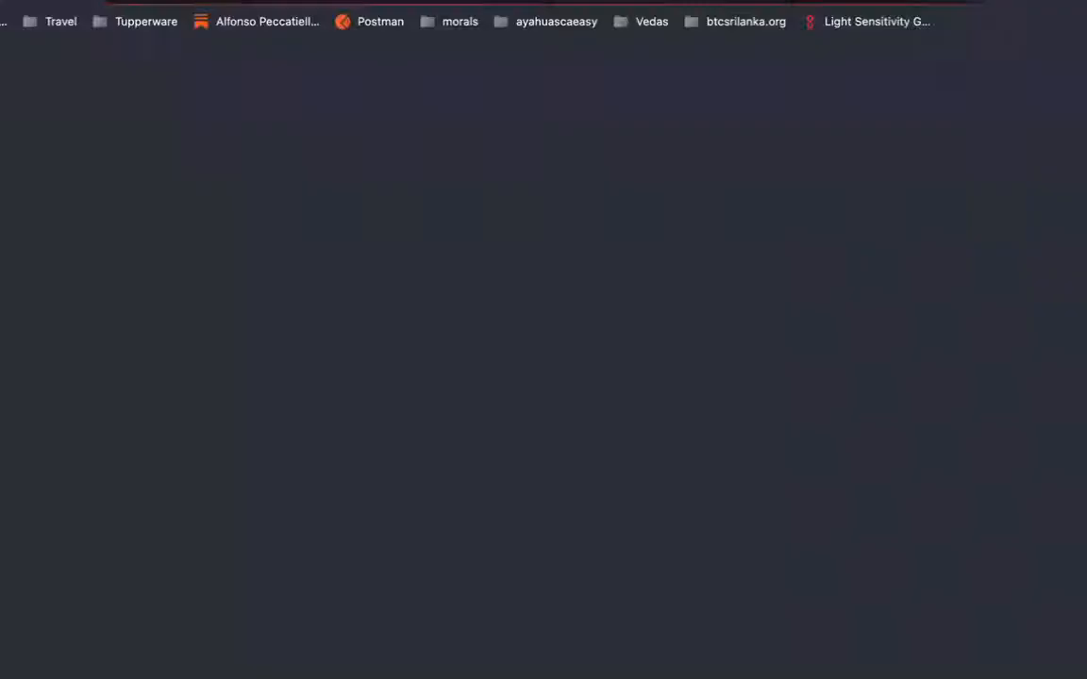
pyautogui.write('name')
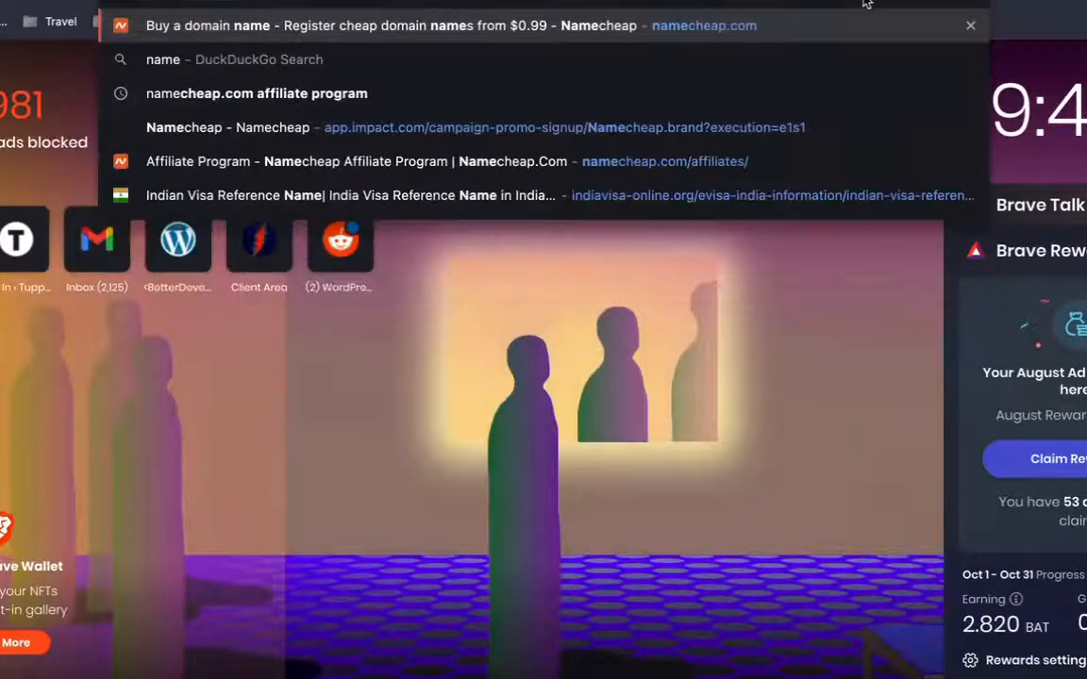
pyautogui.press('Return')
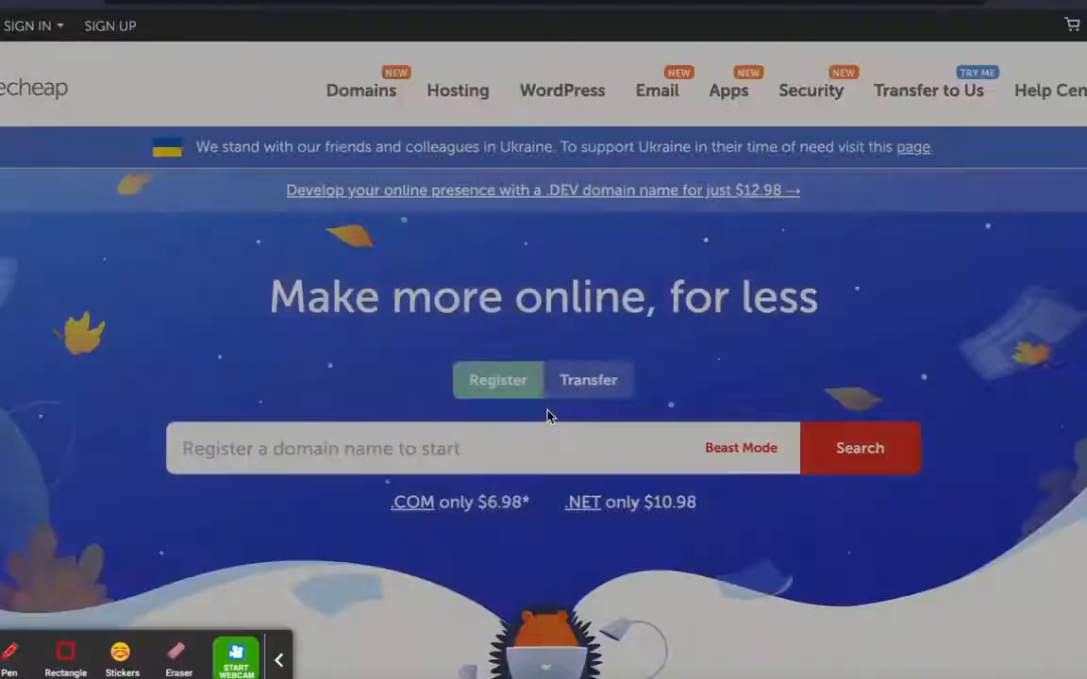
pyautogui.click(278, 660)
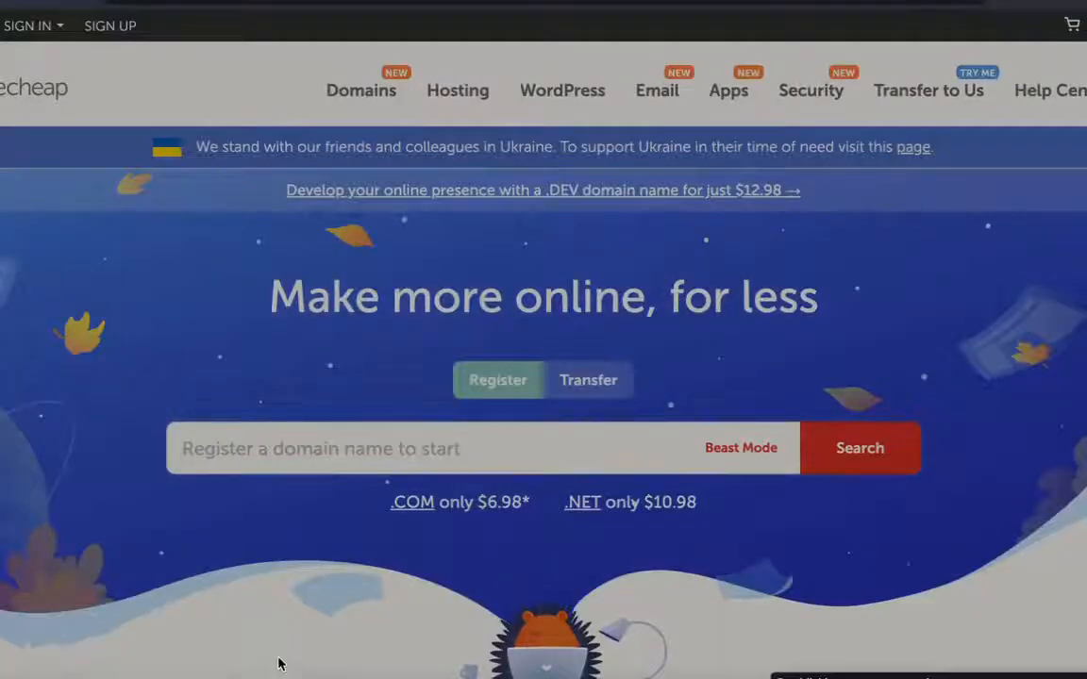
pyautogui.click(52, 26)
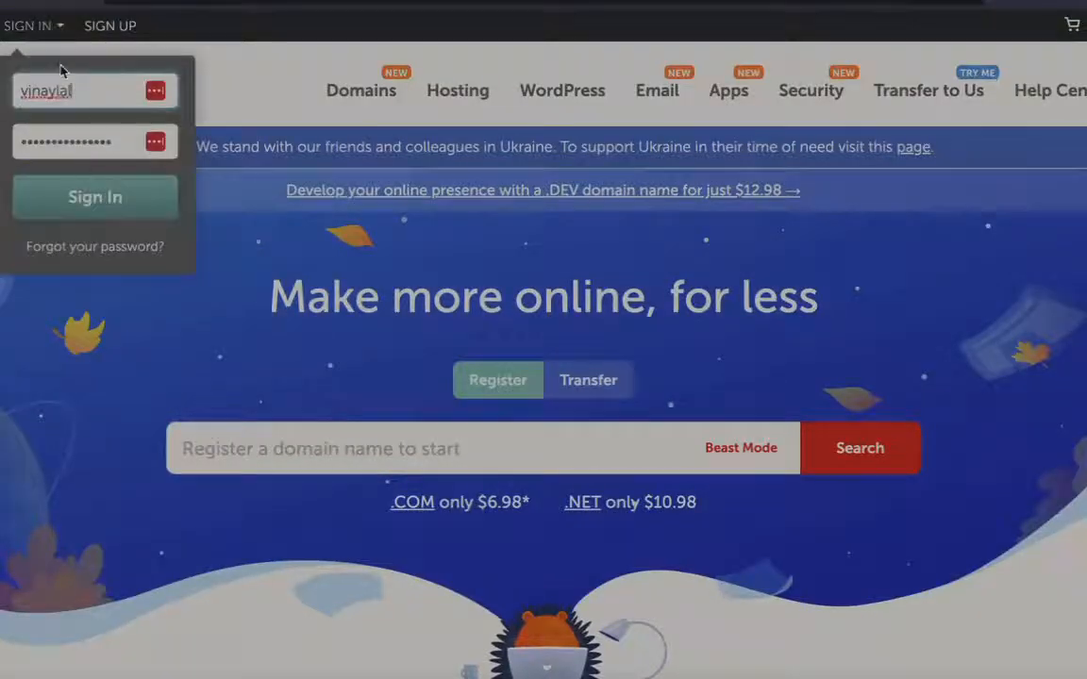
pyautogui.click(82, 215)
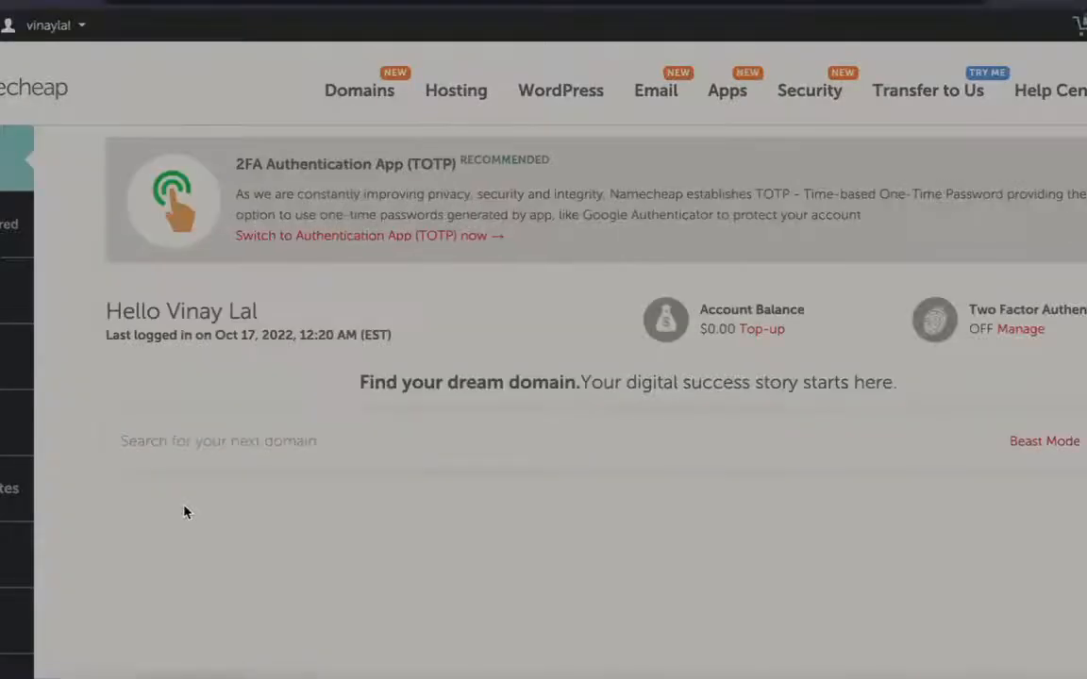
# Open the management details of the domain betterdeveloperdocs.com and locate its nameserver settings.
pyautogui.scroll(-3, 184, 511)
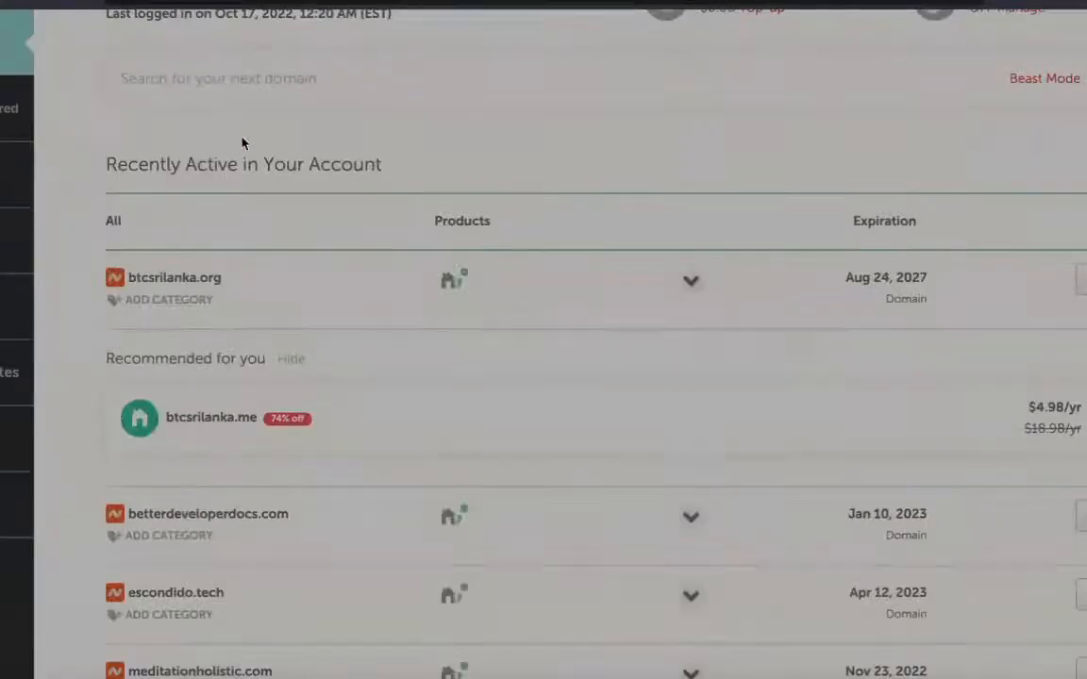
pyautogui.scroll(-2, 225, 224)
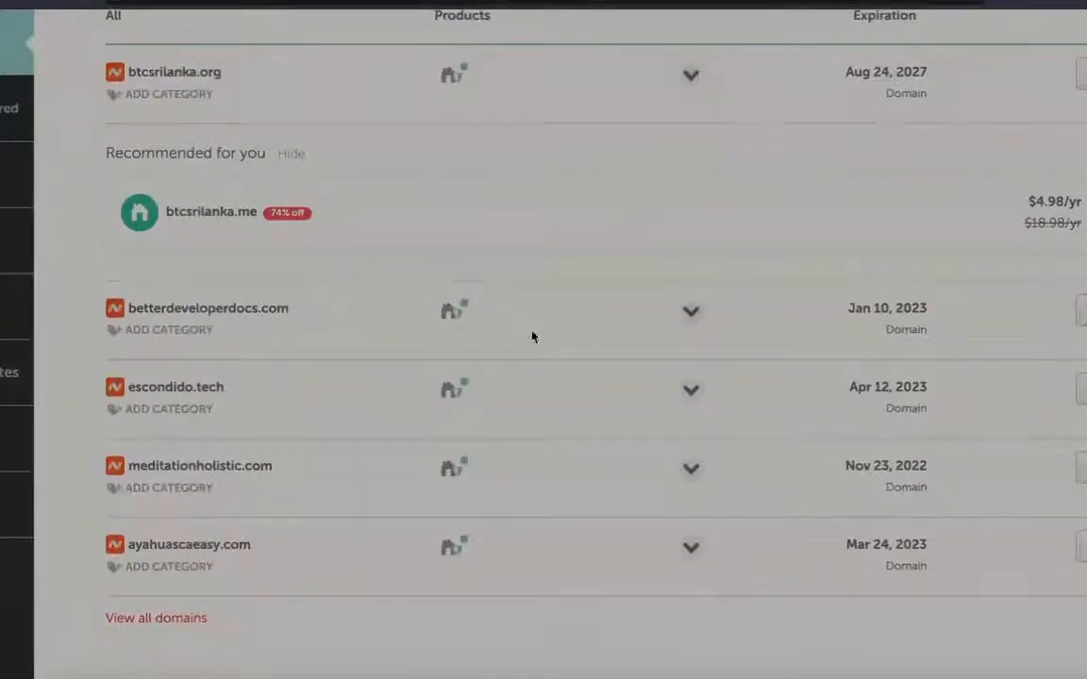
pyautogui.click(1082, 311)
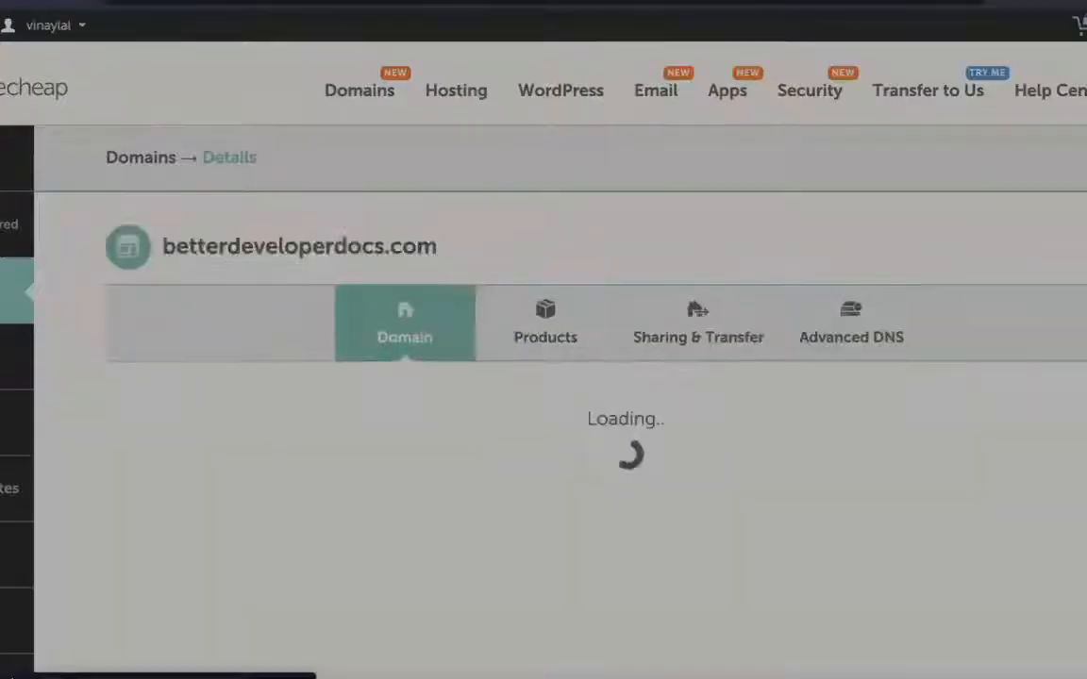
pyautogui.scroll(-2, 544, 340)
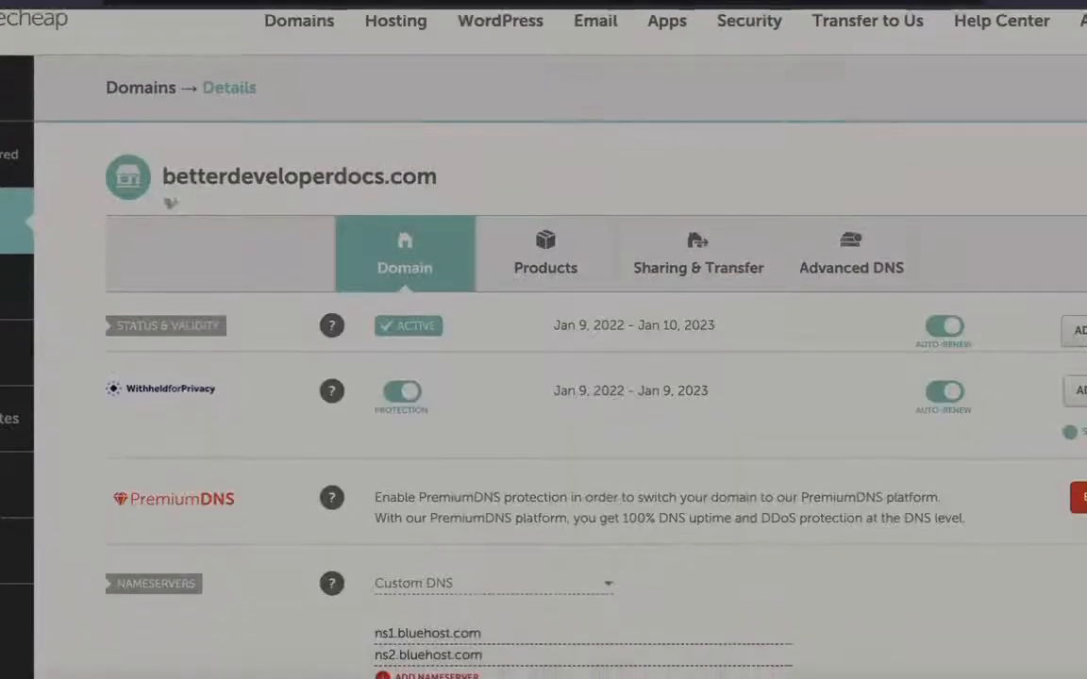
pyautogui.scroll(-1, 158, 361)
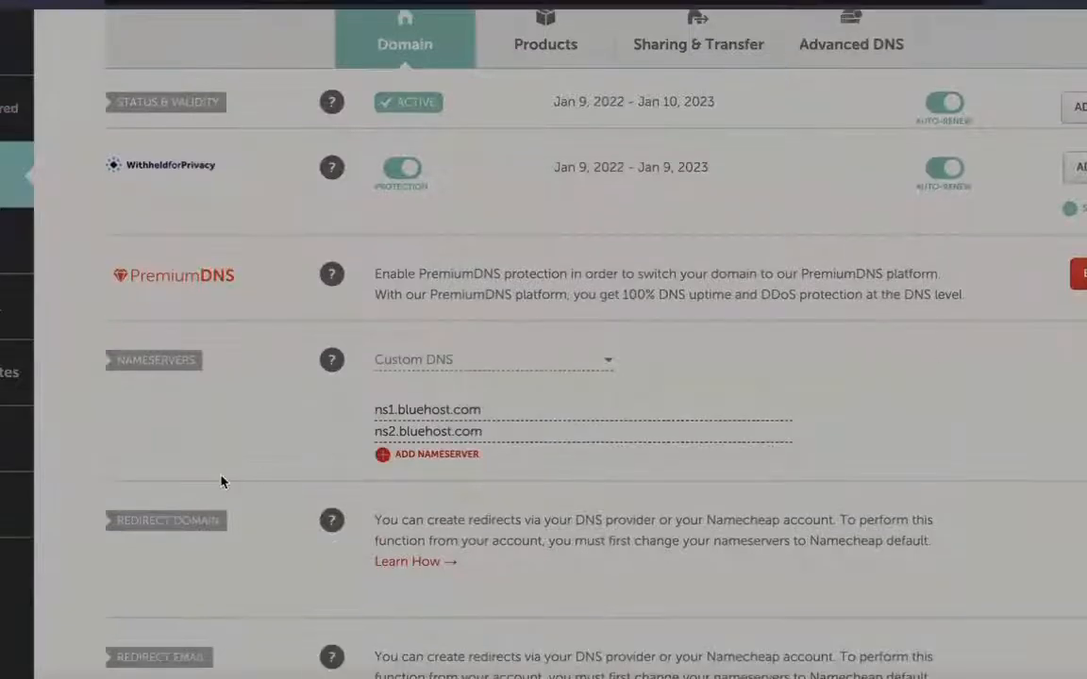
pyautogui.doubleClick(158, 361)
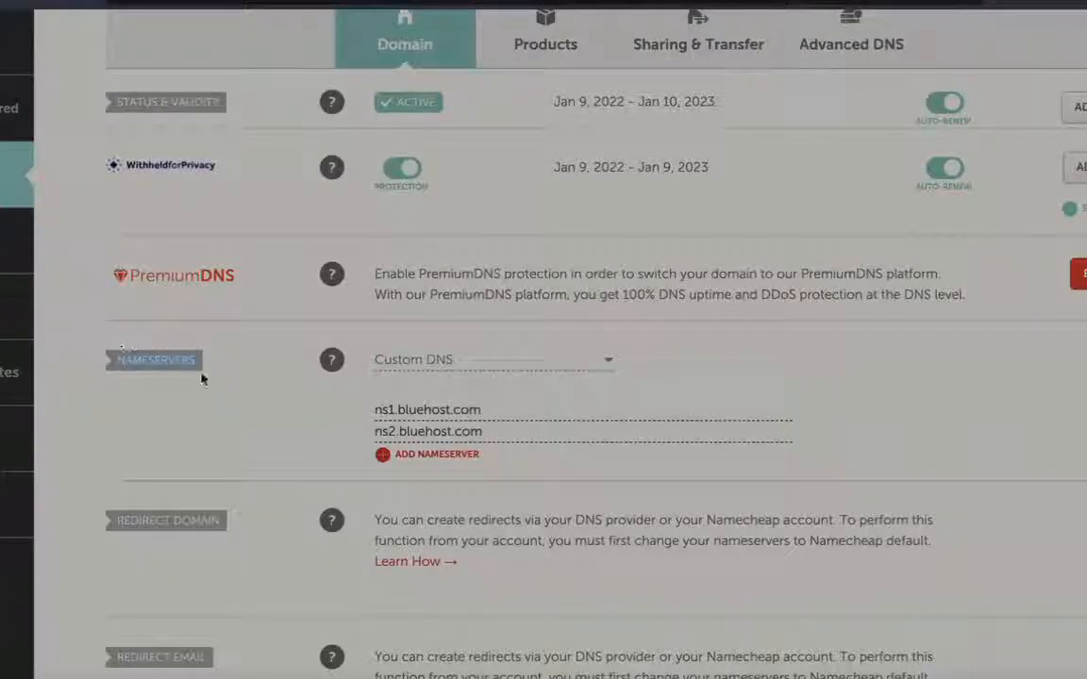
# Replace the first custom nameserver, ns1.bluehost.com, with andy.ns.cloudflare.com.
pyautogui.doubleClick(467, 409)
pyautogui.hotkey('ctrl', 'a')
pyautogui.hotkey('ctrl', 'v')
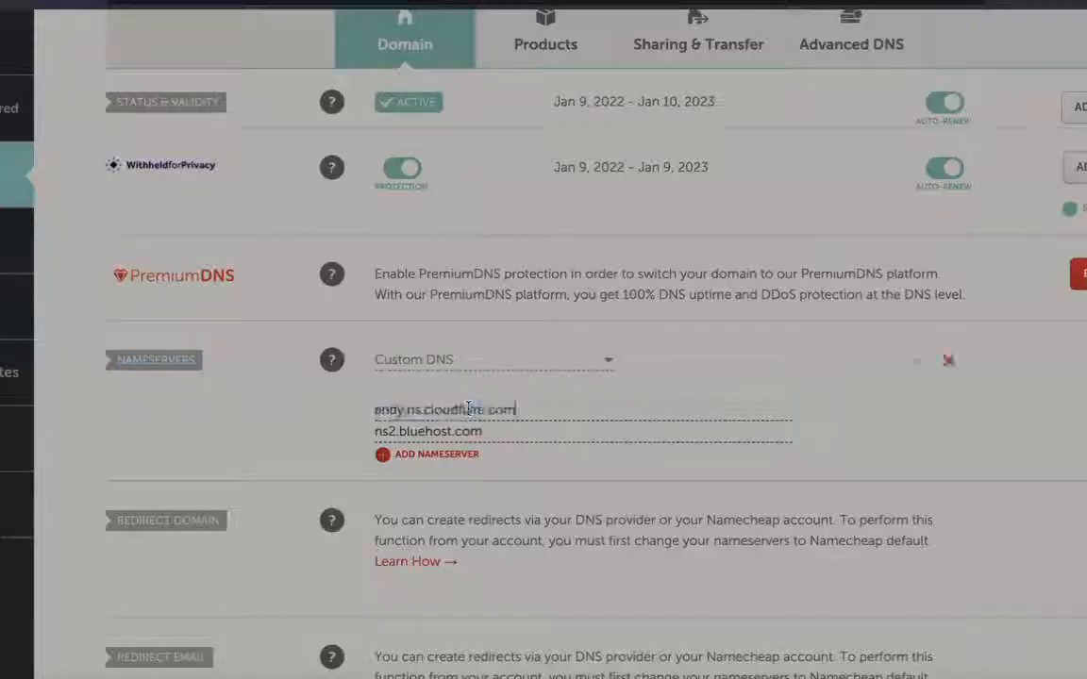
# Copy marjory.ns.cloudflare.com from Cloudflare, enter it as the domain's second nameserver in Namecheap, and save the nameserver changes.
pyautogui.click(256, 1)
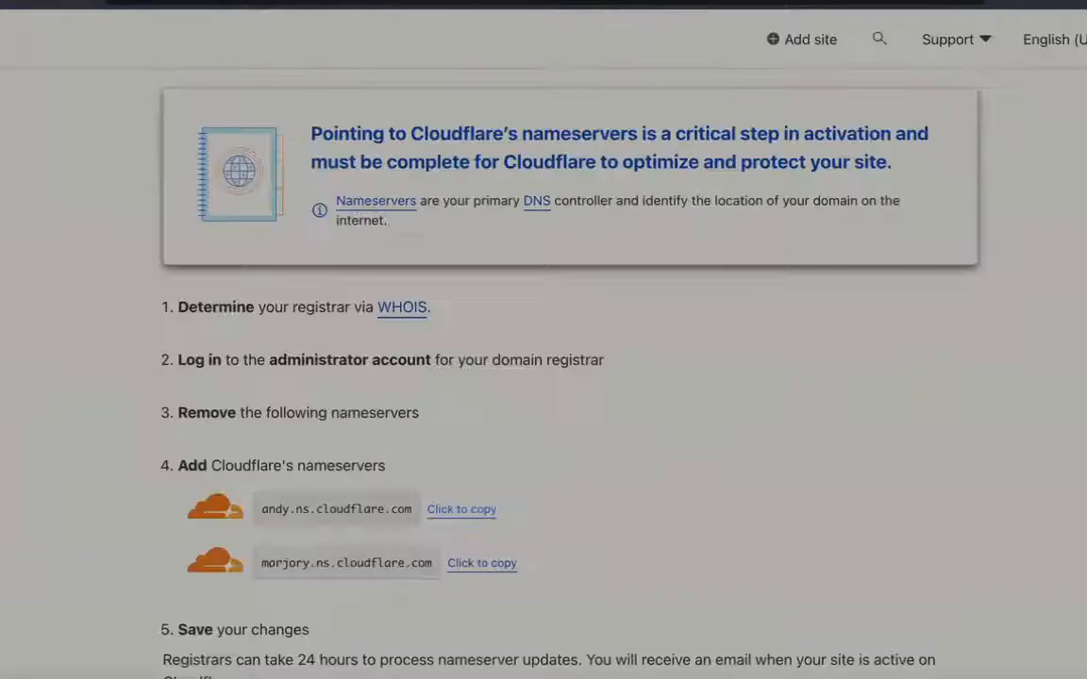
pyautogui.click(476, 565)
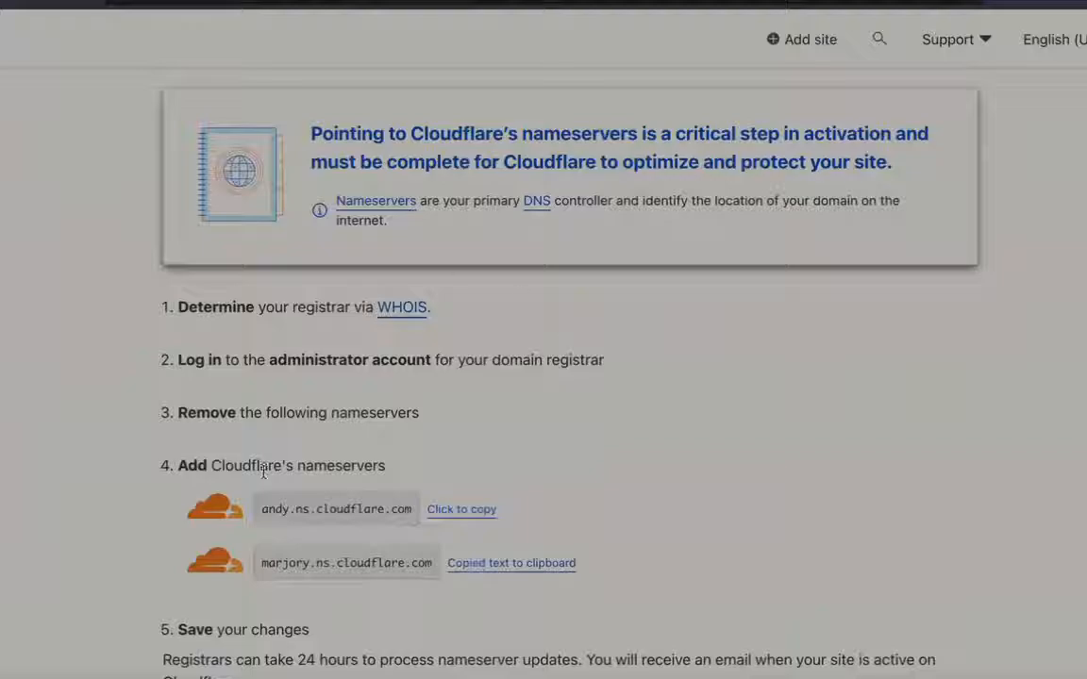
pyautogui.click(415, 2)
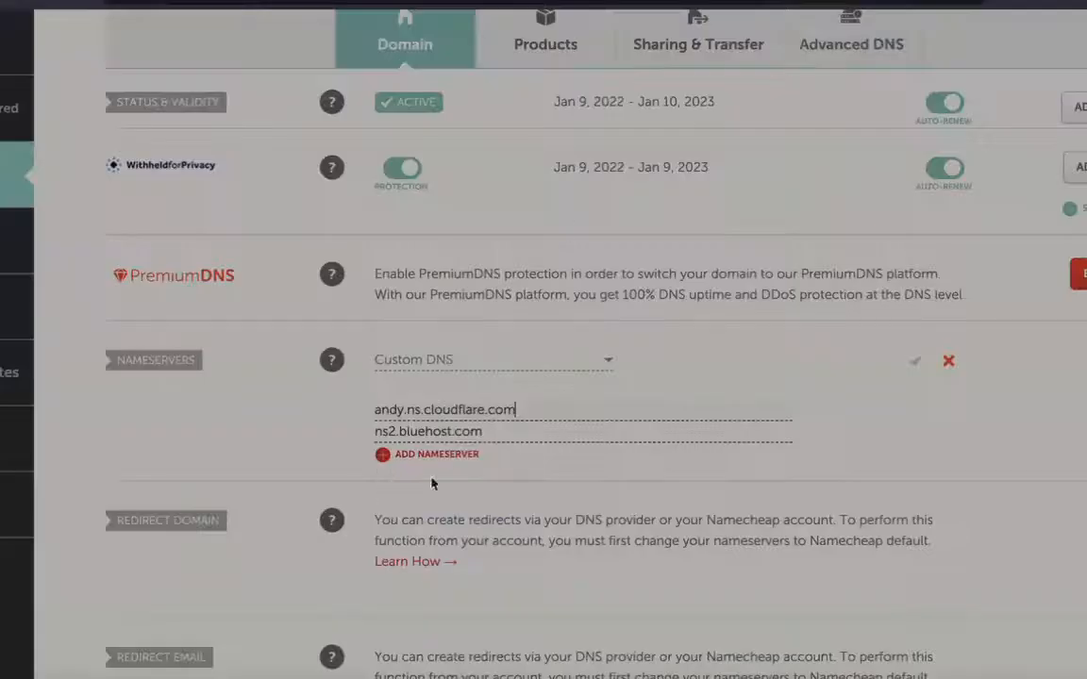
pyautogui.moveTo(500, 430); pyautogui.dragTo(212, 436)
pyautogui.hotkey('ctrl', 'v')
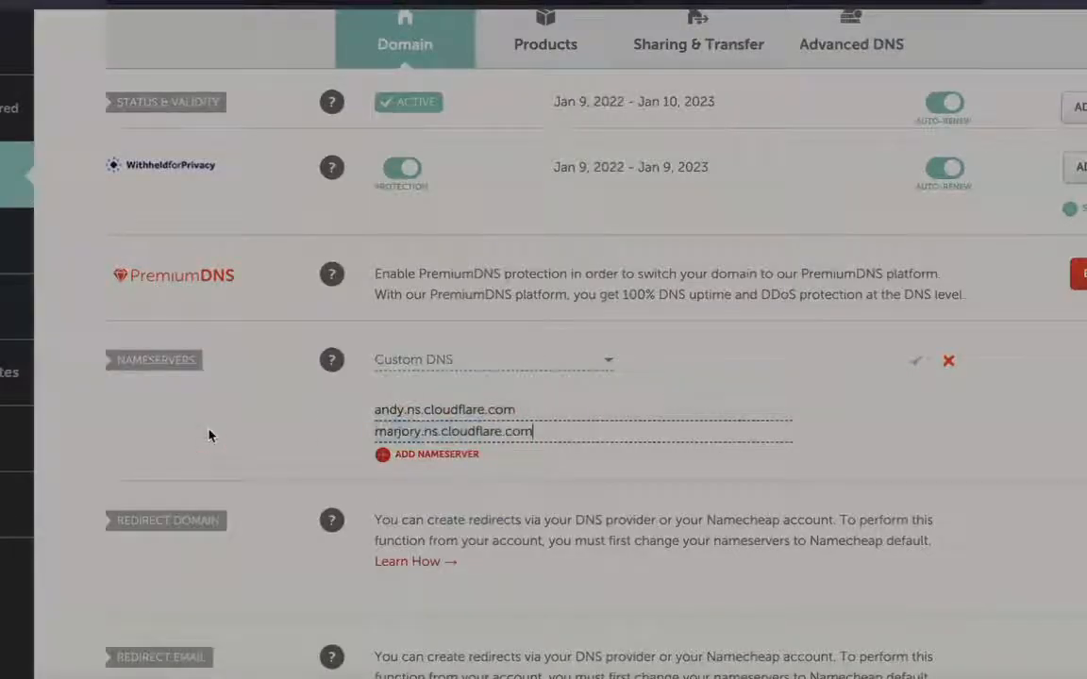
pyautogui.click(913, 373)
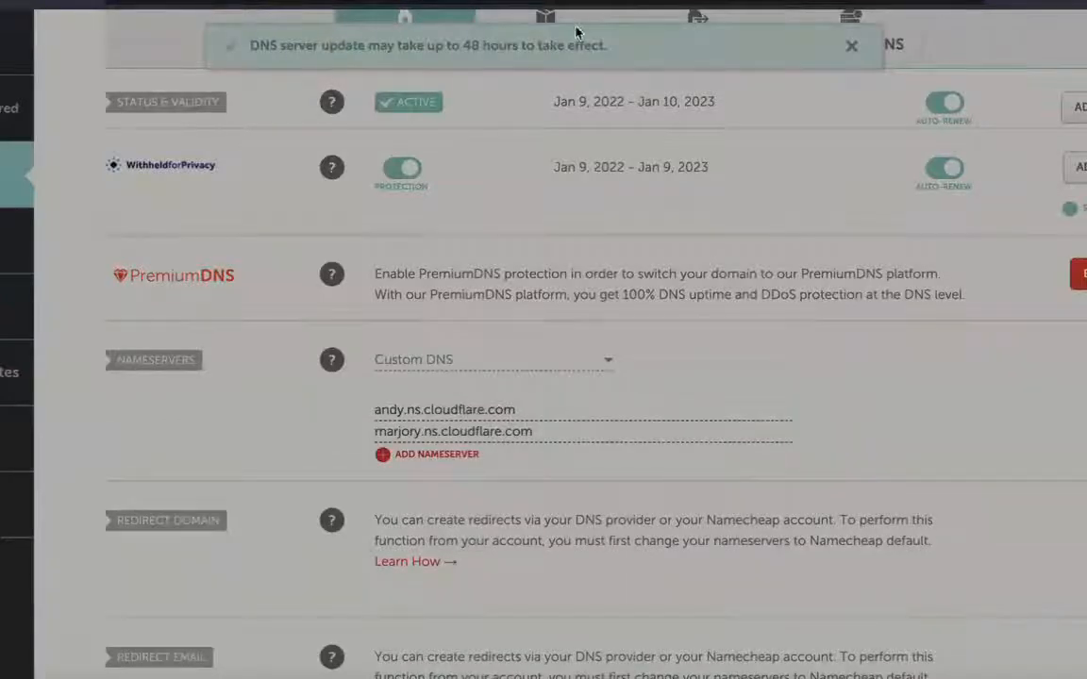
pyautogui.click(545, 47)
pyautogui.tripleClick(545, 47)
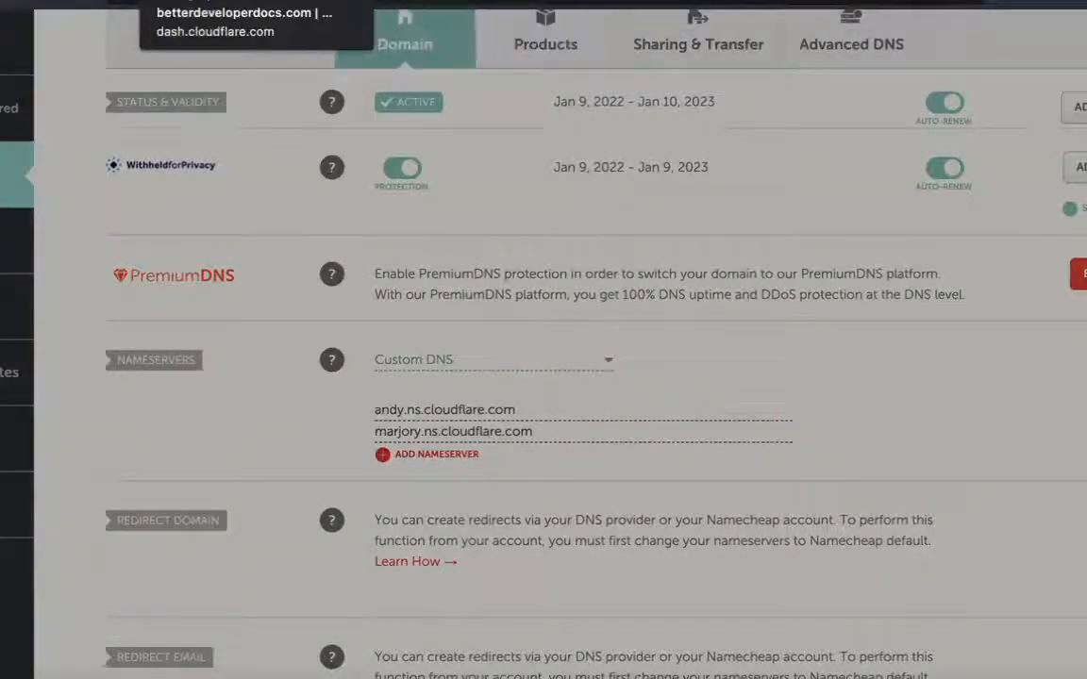
# Return to Cloudflare, request the nameserver check, and open the Improve security section of the Quick Start Guide.
pyautogui.click(189, 3)
pyautogui.scroll(-5, 127, 491)
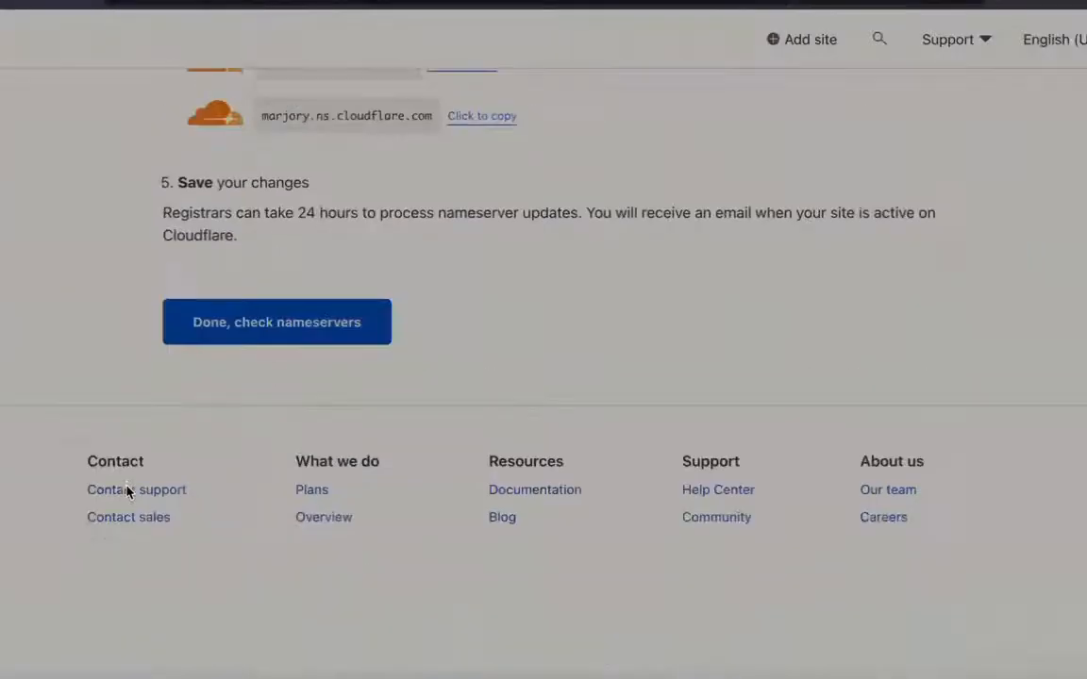
pyautogui.click(262, 312)
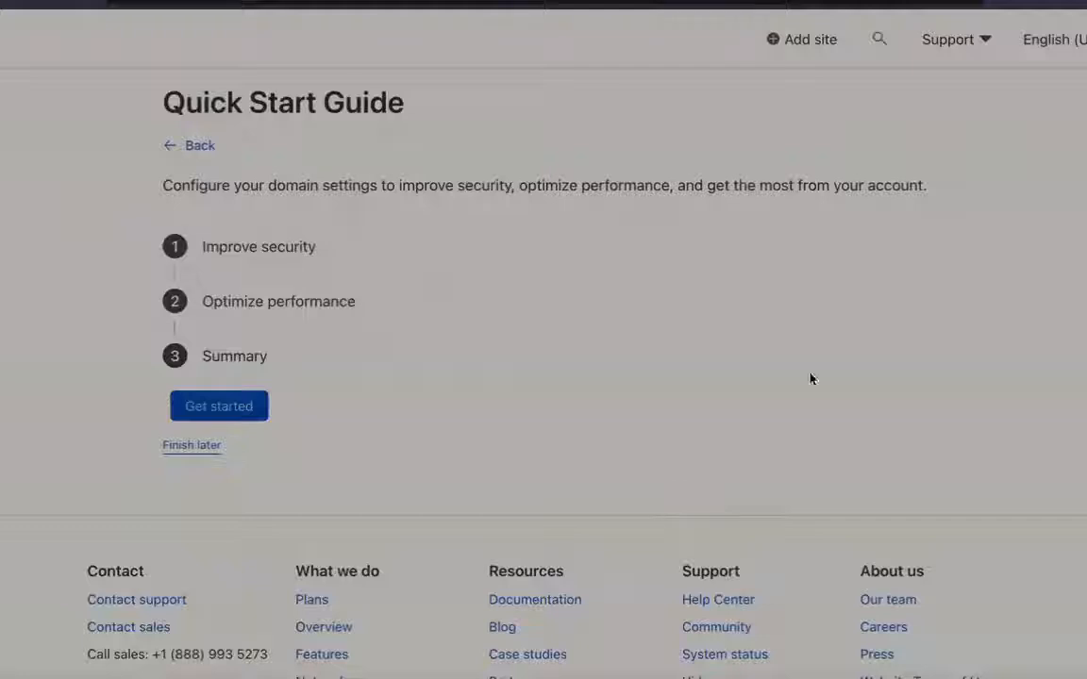
pyautogui.click(271, 254)
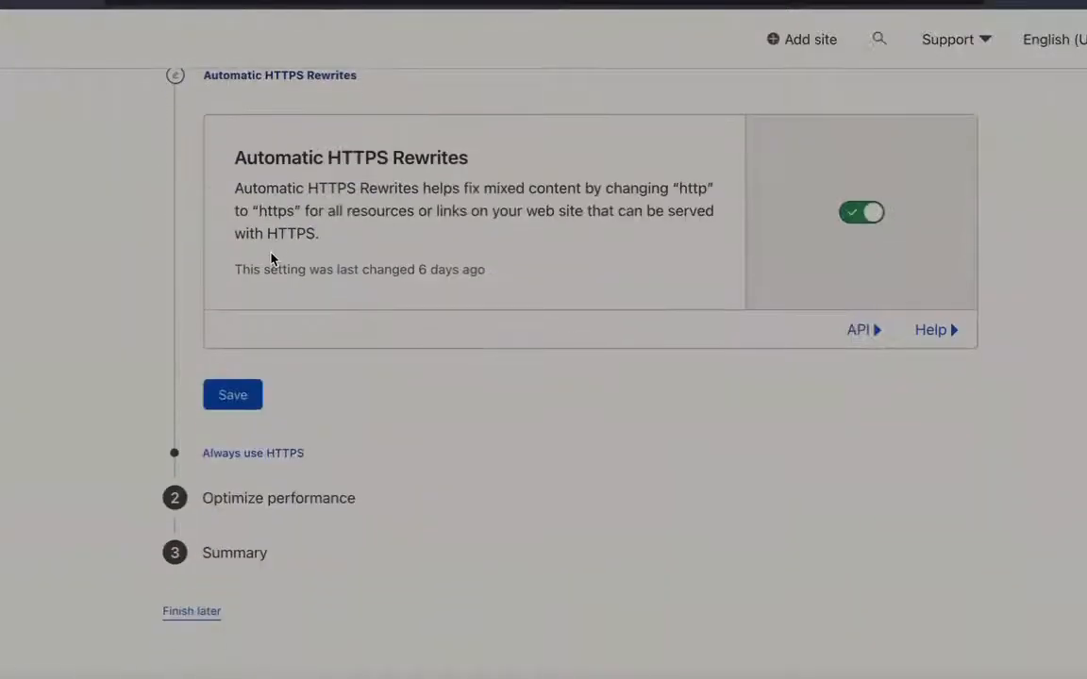
# Save Automatic HTTPS Rewrites and Always Use HTTPS as enabled in the security section of the Quick Start Guide.
pyautogui.click(227, 405)
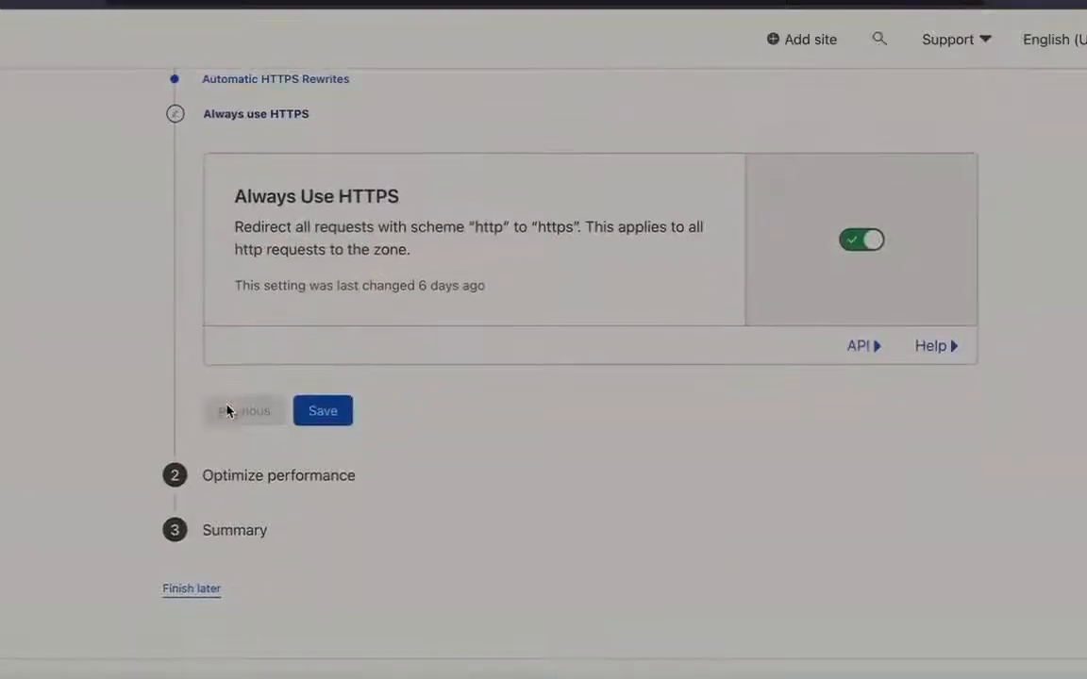
pyautogui.click(324, 411)
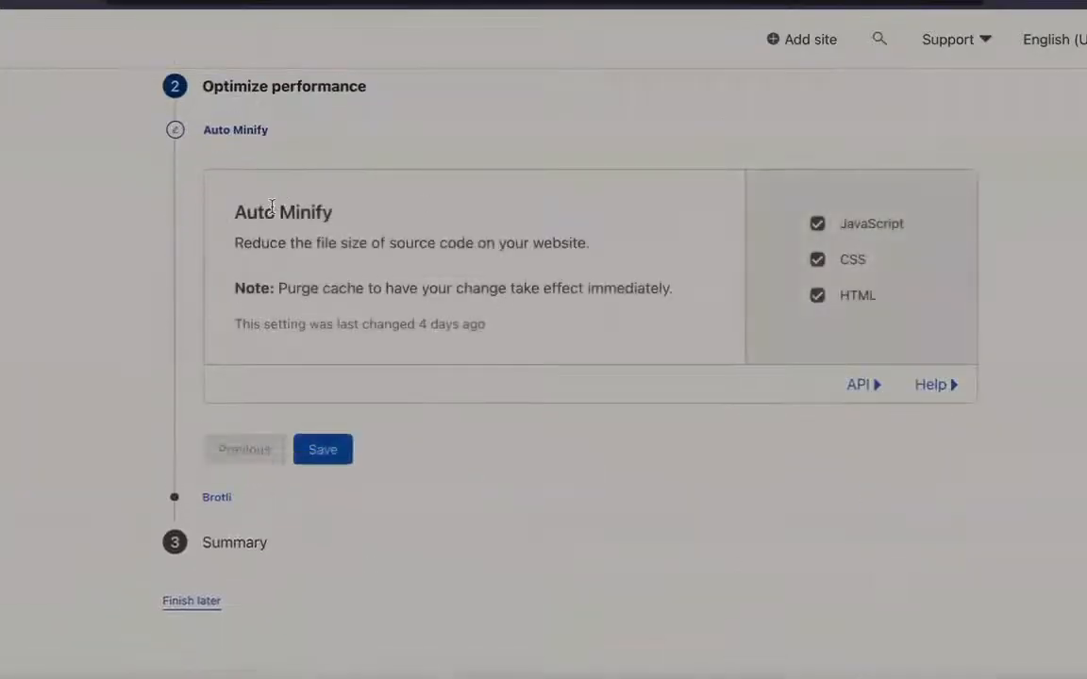
# Save Auto Minify for JavaScript, CSS and HTML, save Brotli as enabled, and finish the Quick Start Guide.
pyautogui.scroll(2, 272, 210)
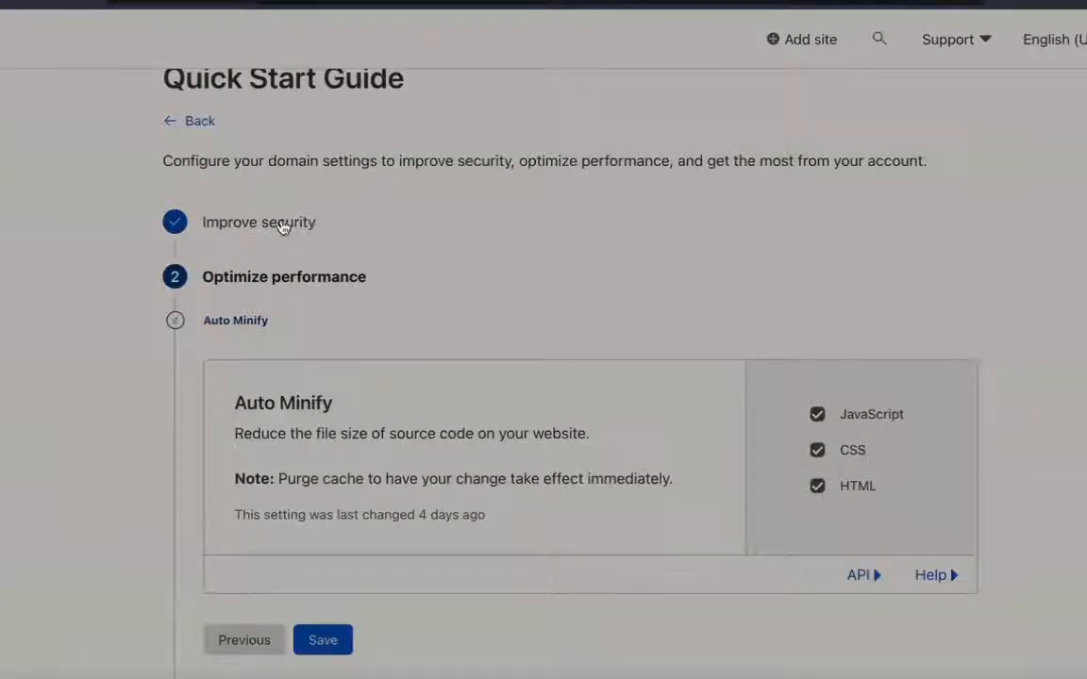
pyautogui.scroll(-2, 424, 234)
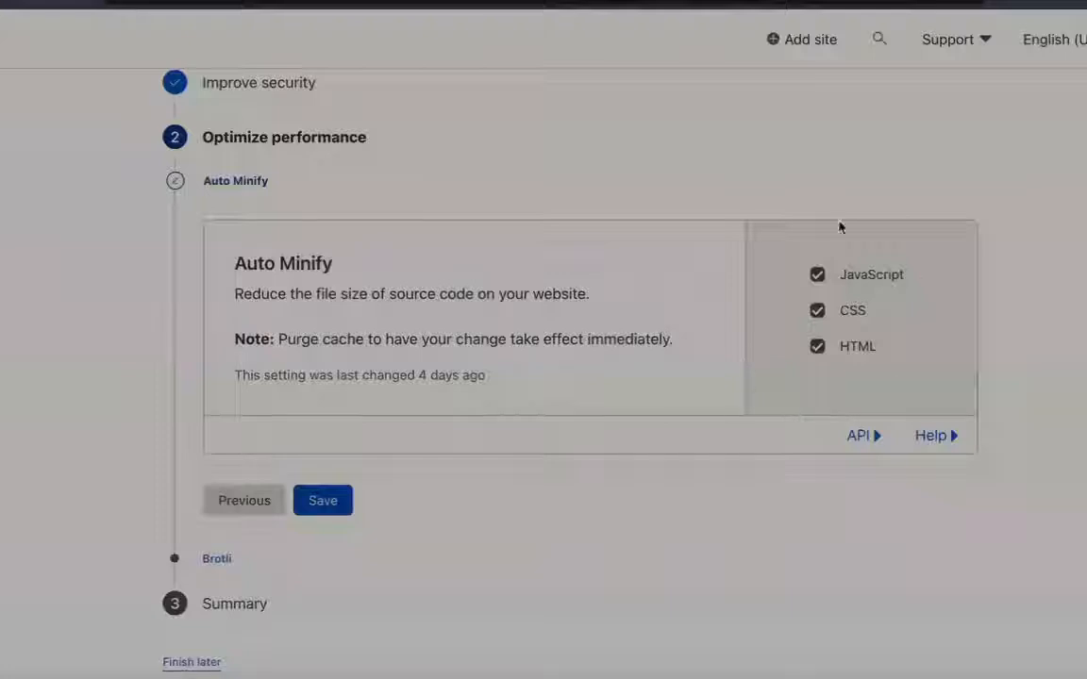
pyautogui.click(322, 502)
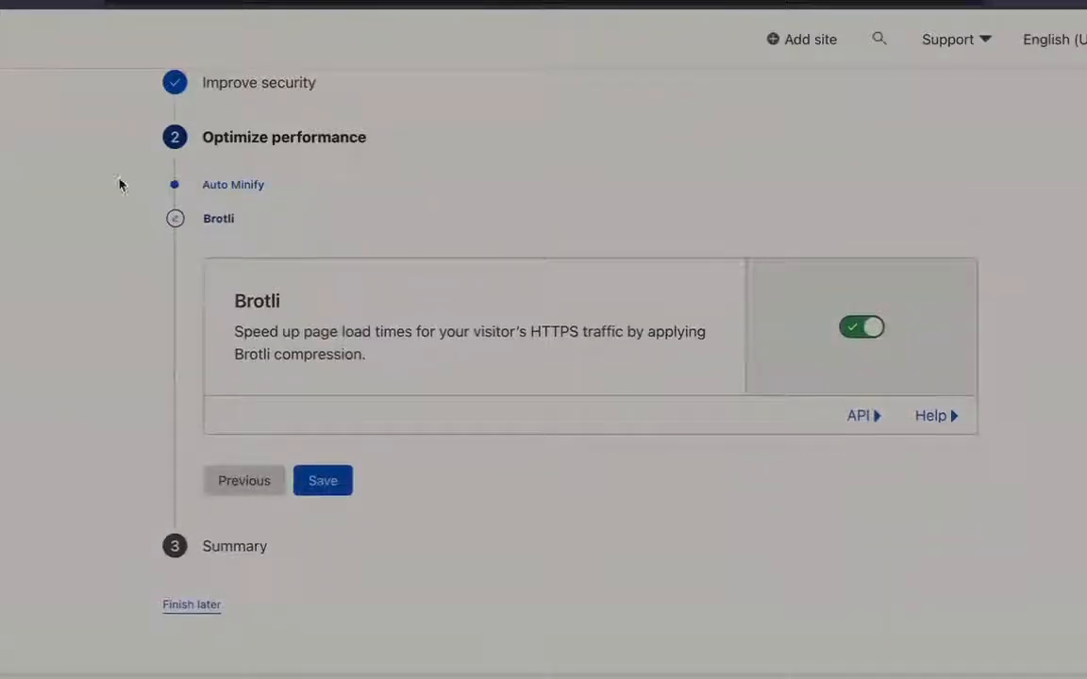
pyautogui.doubleClick(263, 300)
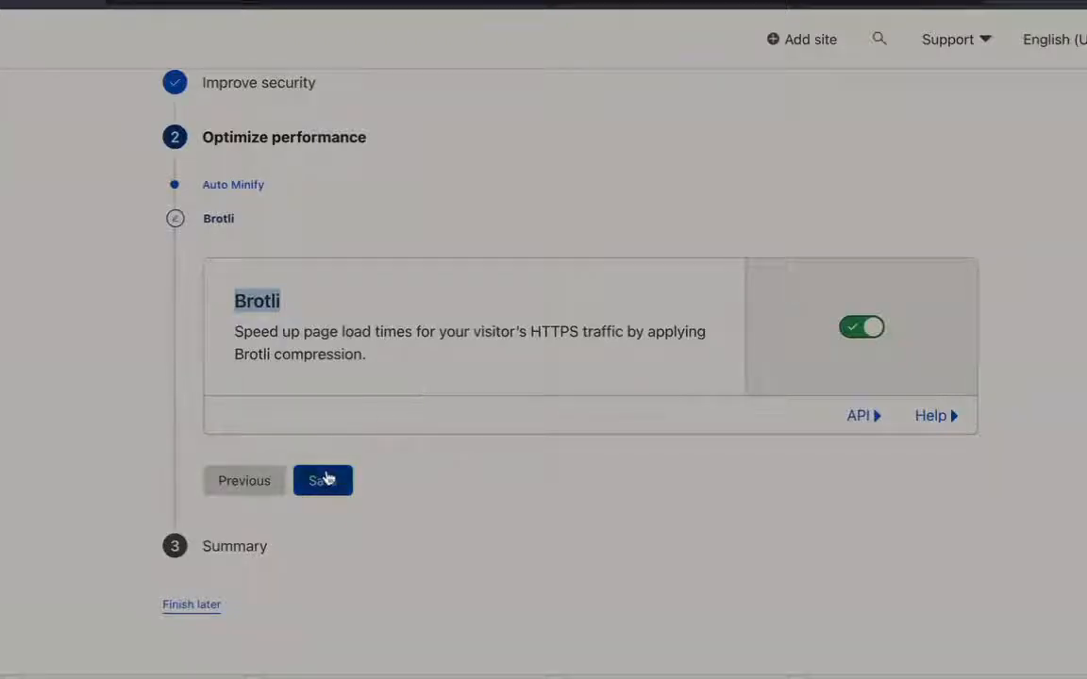
pyautogui.click(325, 479)
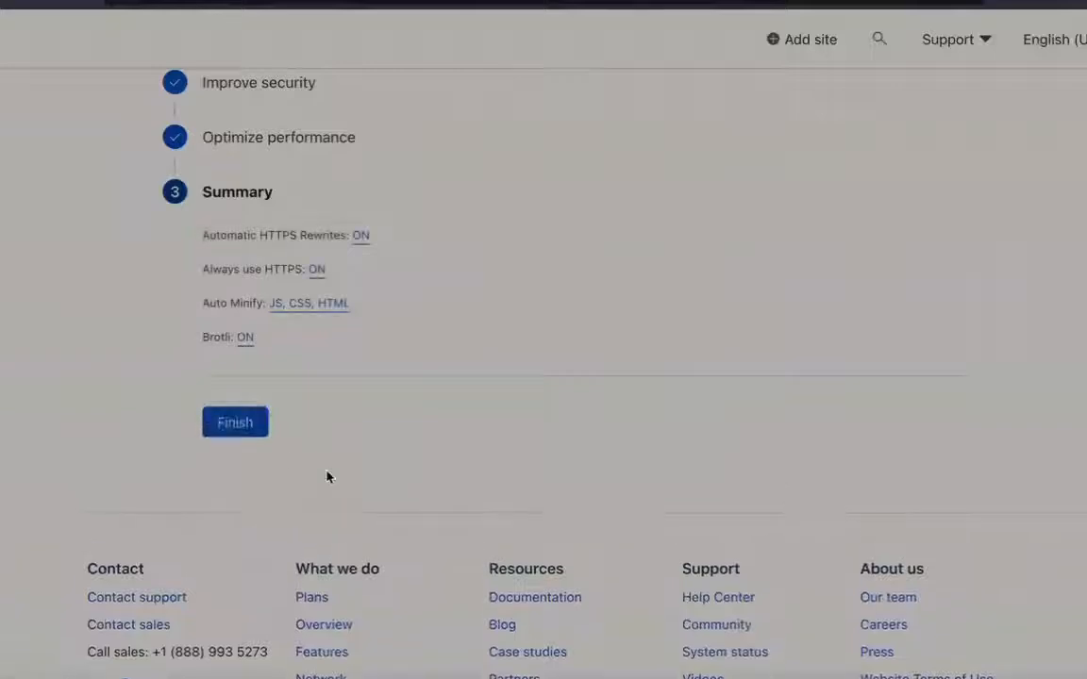
pyautogui.click(224, 424)
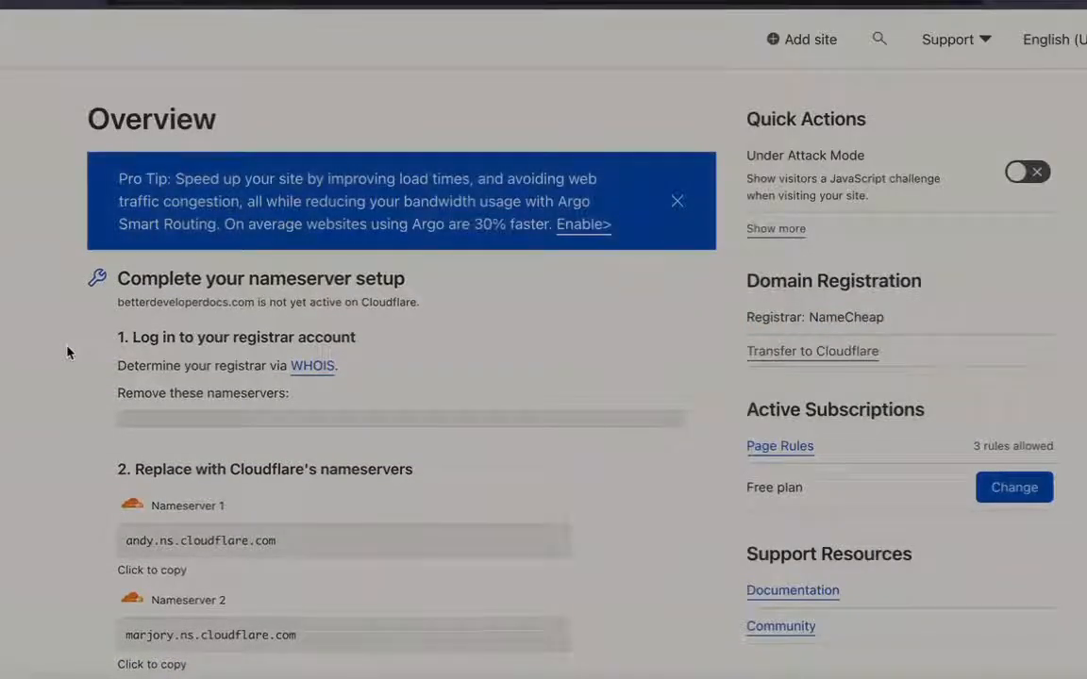
# Examine the site's Overview page for its activation status, the nameserver setup instructions and the available advanced actions.
pyautogui.scroll(-2, 67, 352)
pyautogui.scroll(-3, 67, 353)
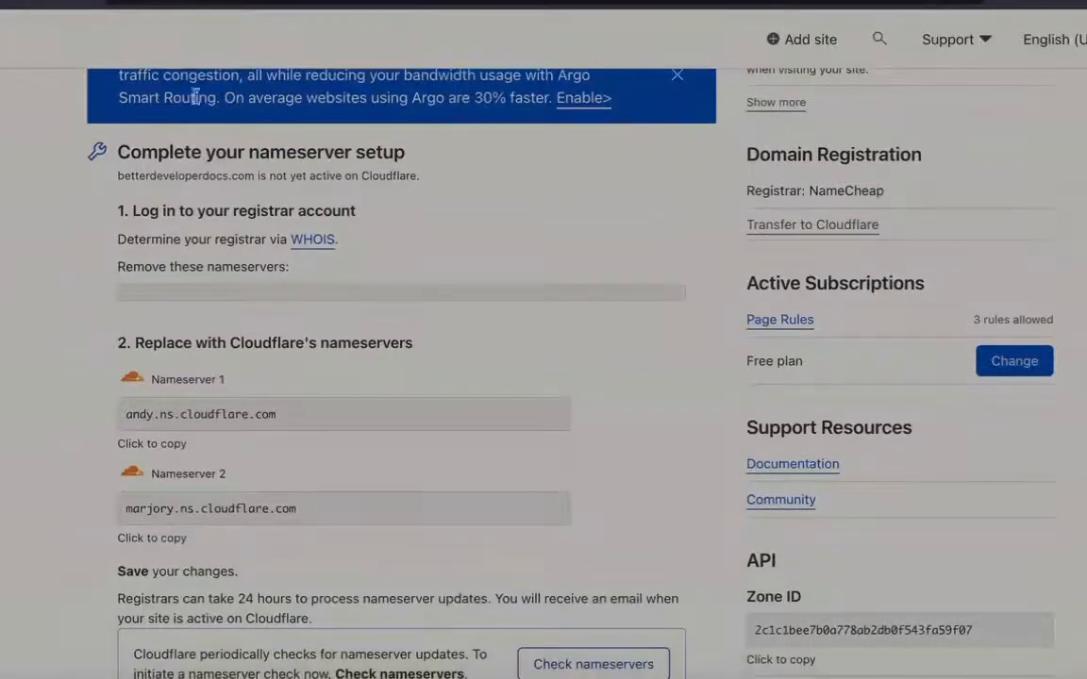
pyautogui.tripleClick(180, 176)
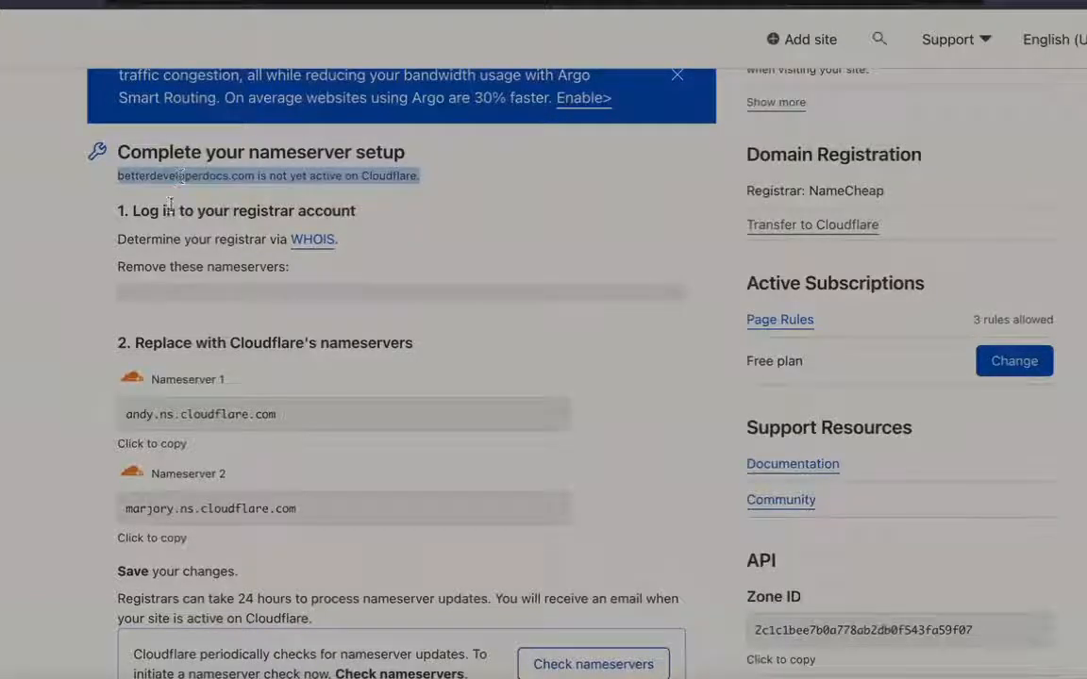
pyautogui.scroll(-3, 78, 426)
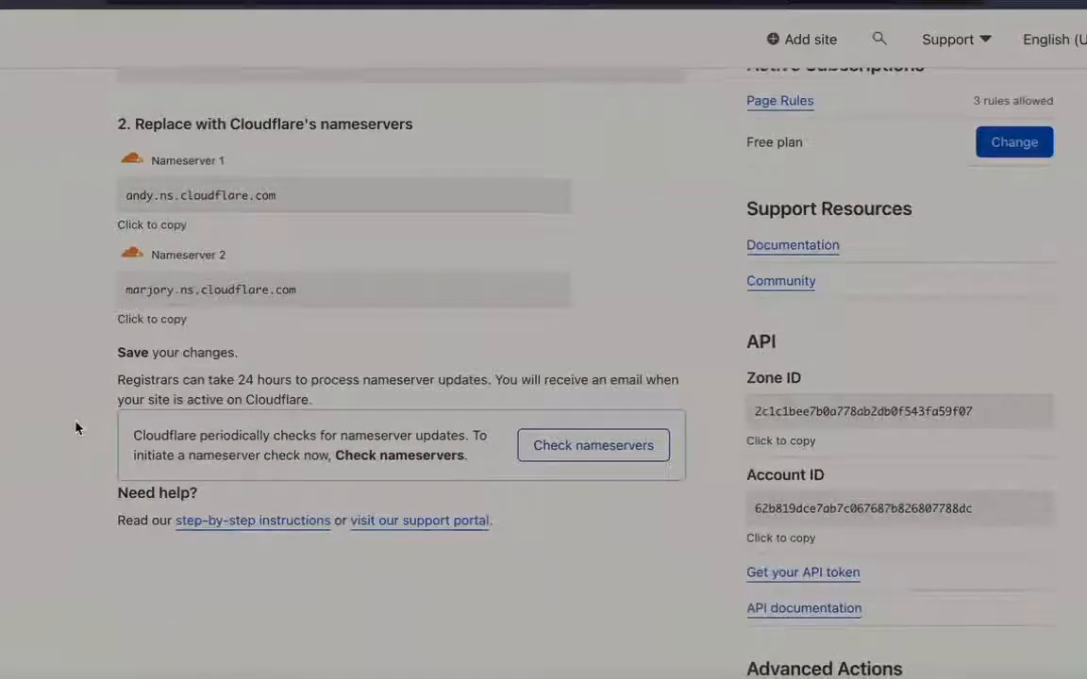
pyautogui.scroll(-1, 77, 428)
pyautogui.scroll(-3, 77, 427)
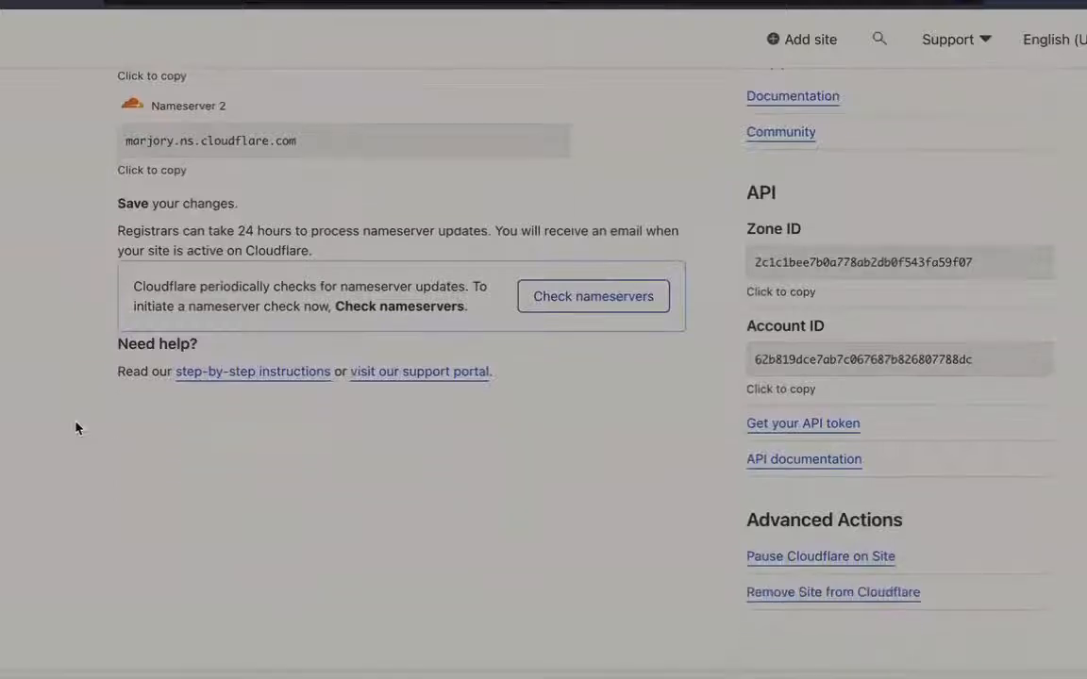
pyautogui.scroll(-1, 77, 427)
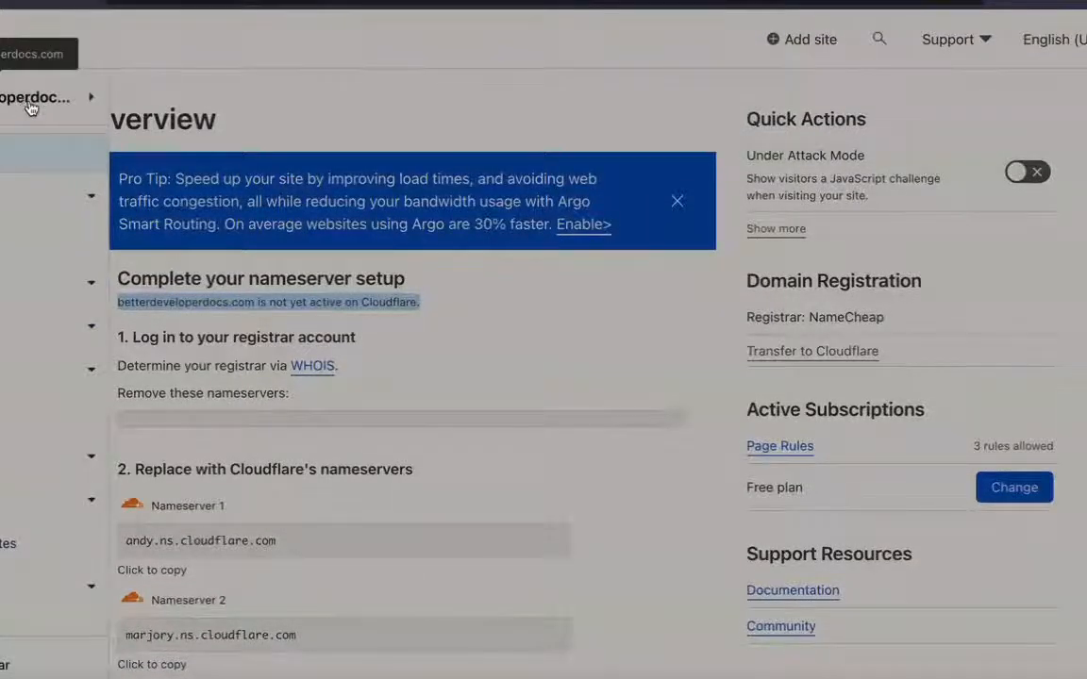
pyautogui.scroll(-3, 708, 543)
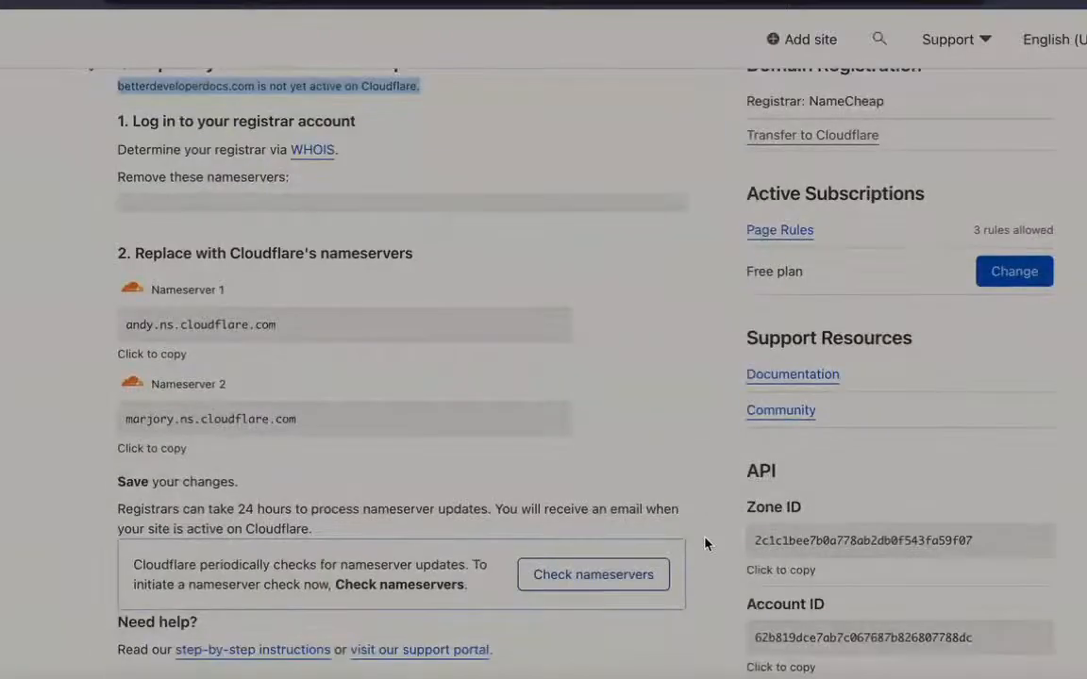
pyautogui.scroll(-3, 706, 545)
pyautogui.scroll(6, 706, 544)
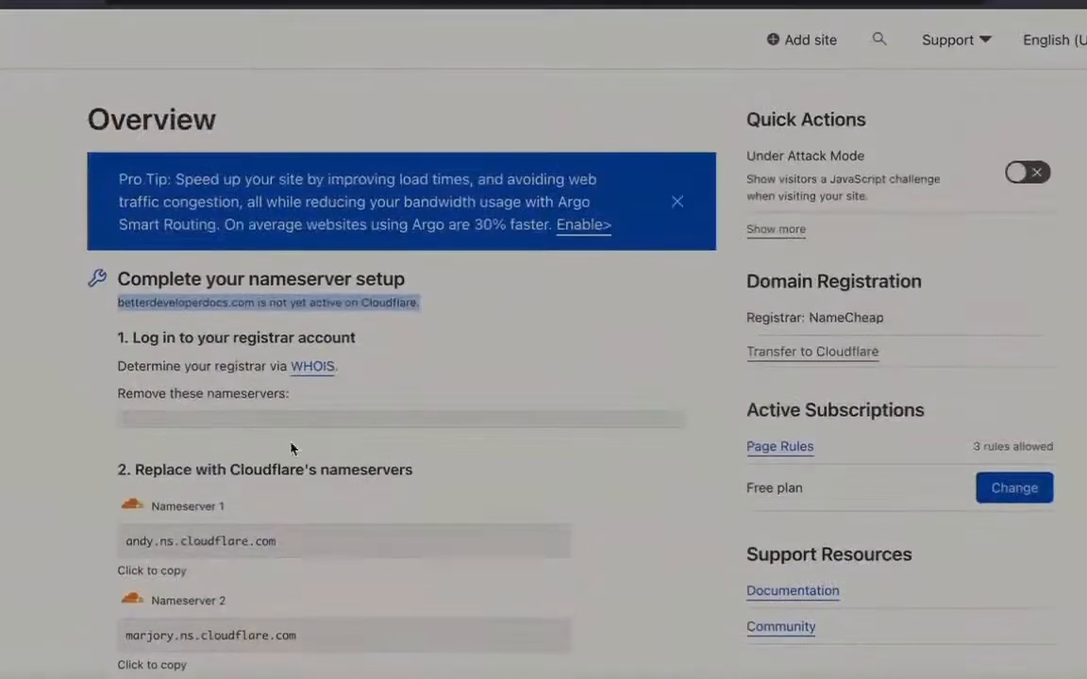
pyautogui.doubleClick(160, 123)
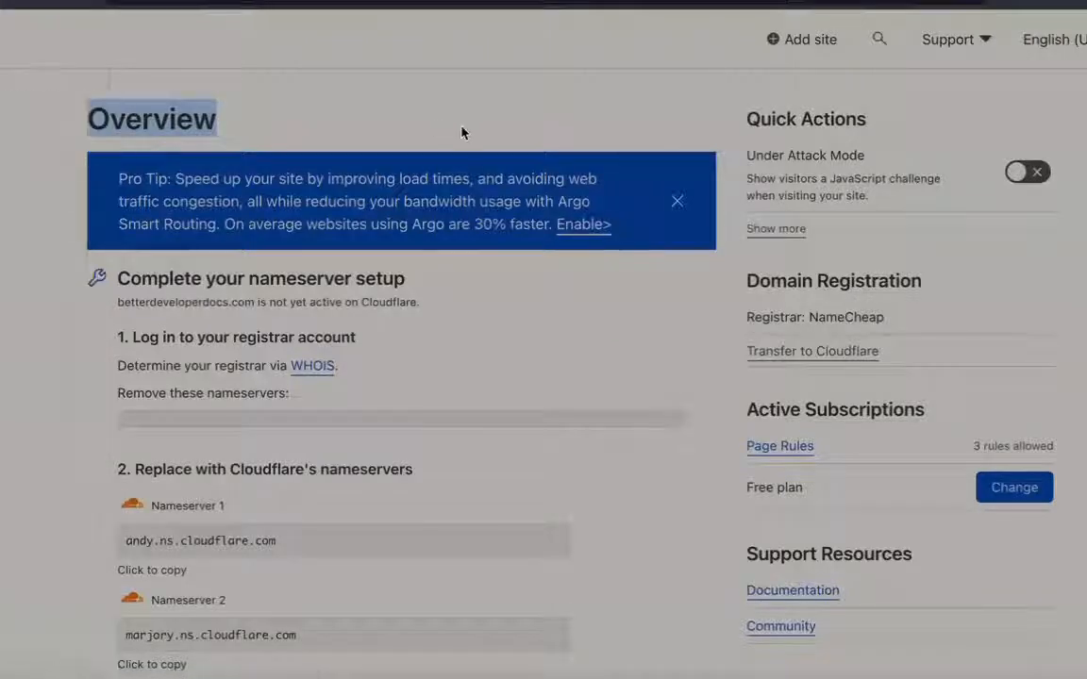
# Open the account's API tokens page from the site overview and examine the listed API tokens and API keys.
pyautogui.scroll(-6, 461, 133)
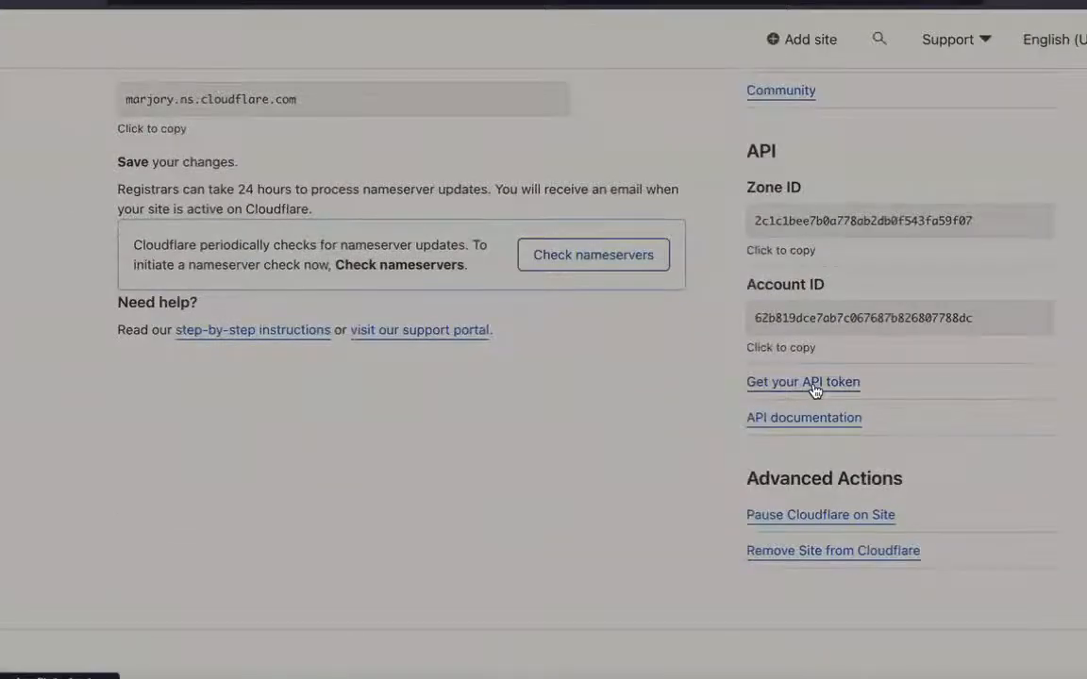
pyautogui.click(813, 382)
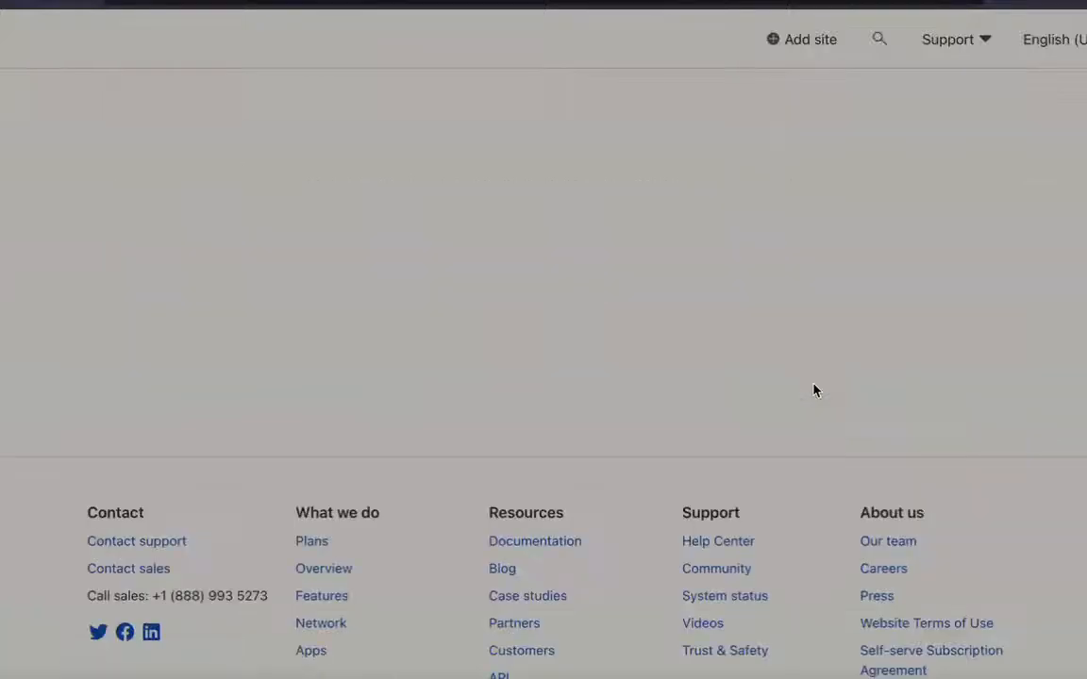
pyautogui.scroll(-4, 815, 390)
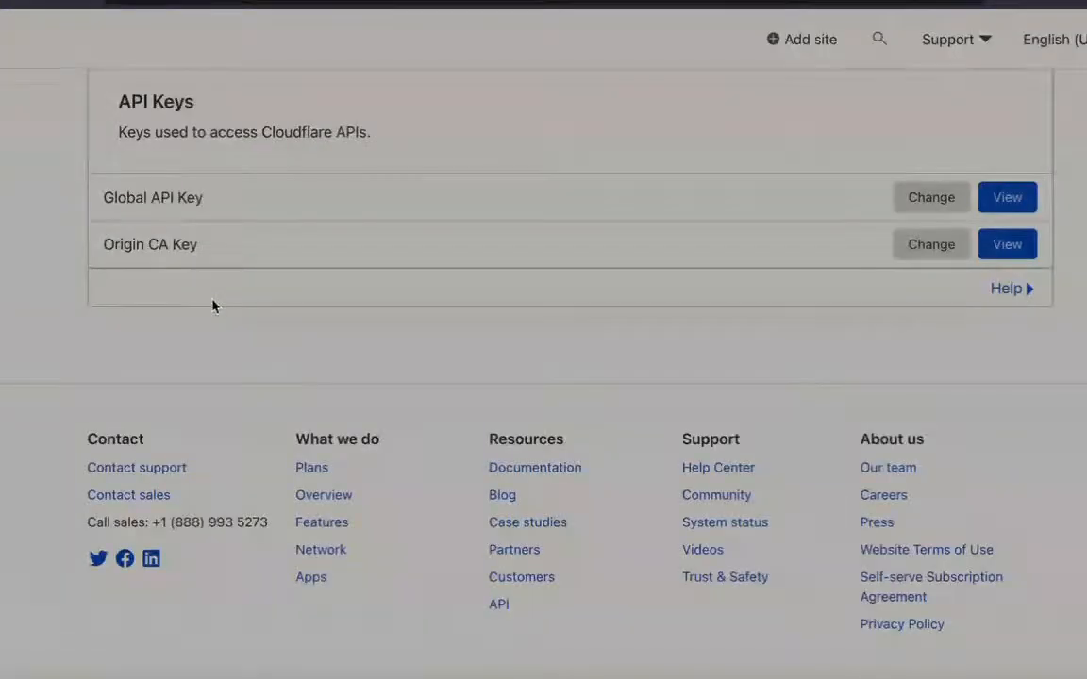
pyautogui.scroll(5, 214, 306)
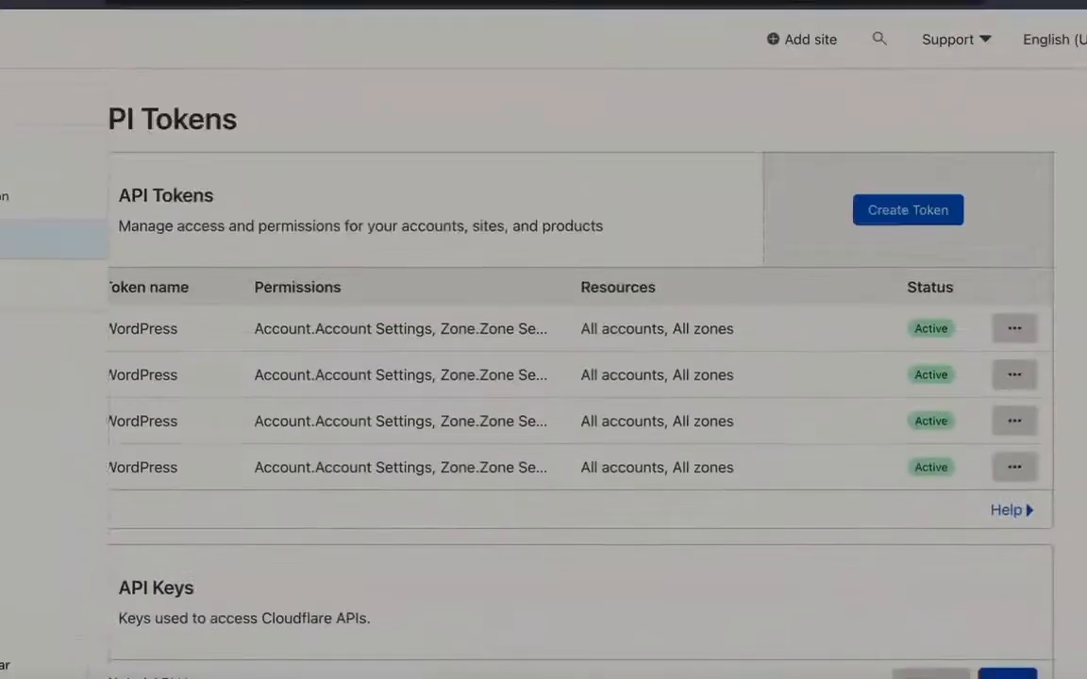
# Return to the Cloudflare home page, open the overview of betterdeveloperdocs.com, and check its protection status.
pyautogui.click(2, 39)
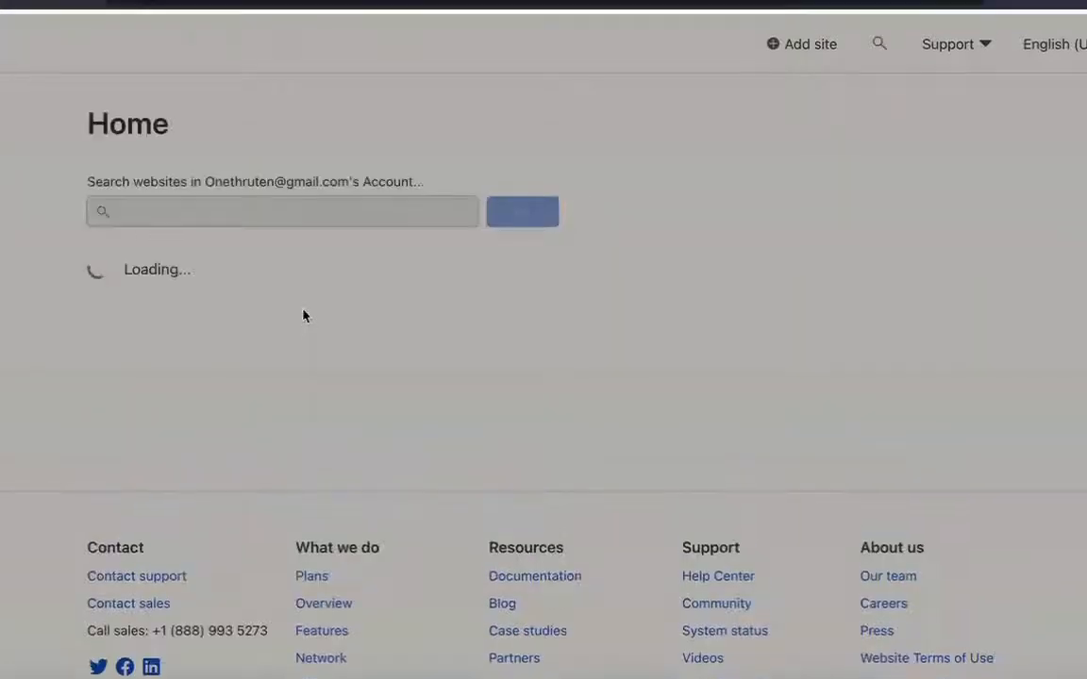
pyautogui.click(783, 291)
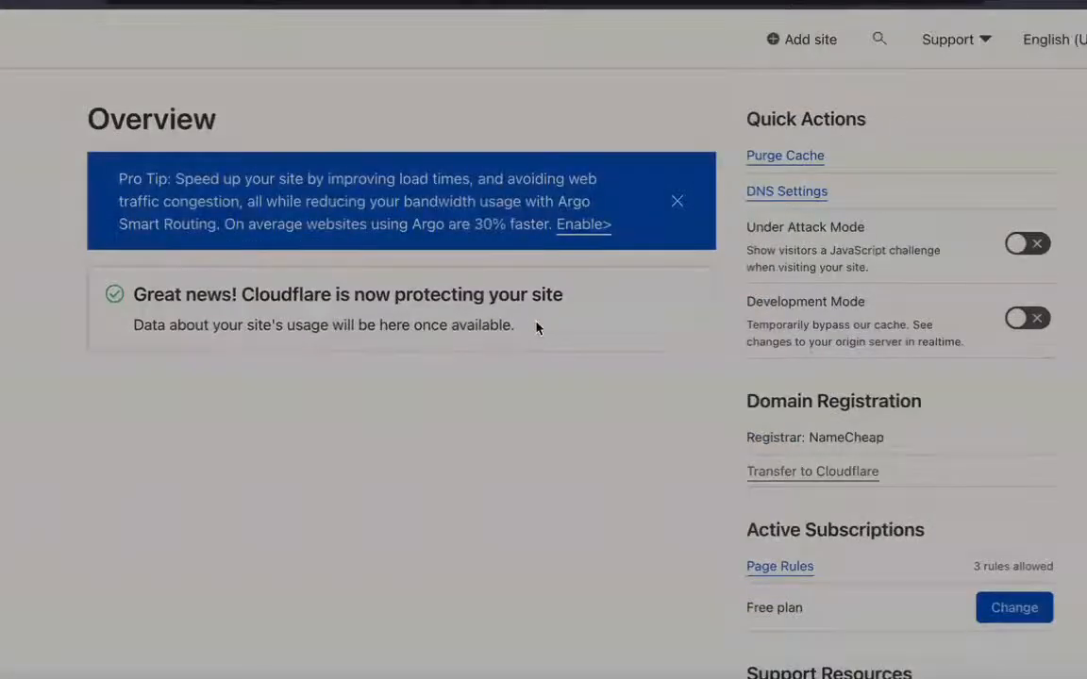
pyautogui.moveTo(535, 327); pyautogui.dragTo(135, 300)
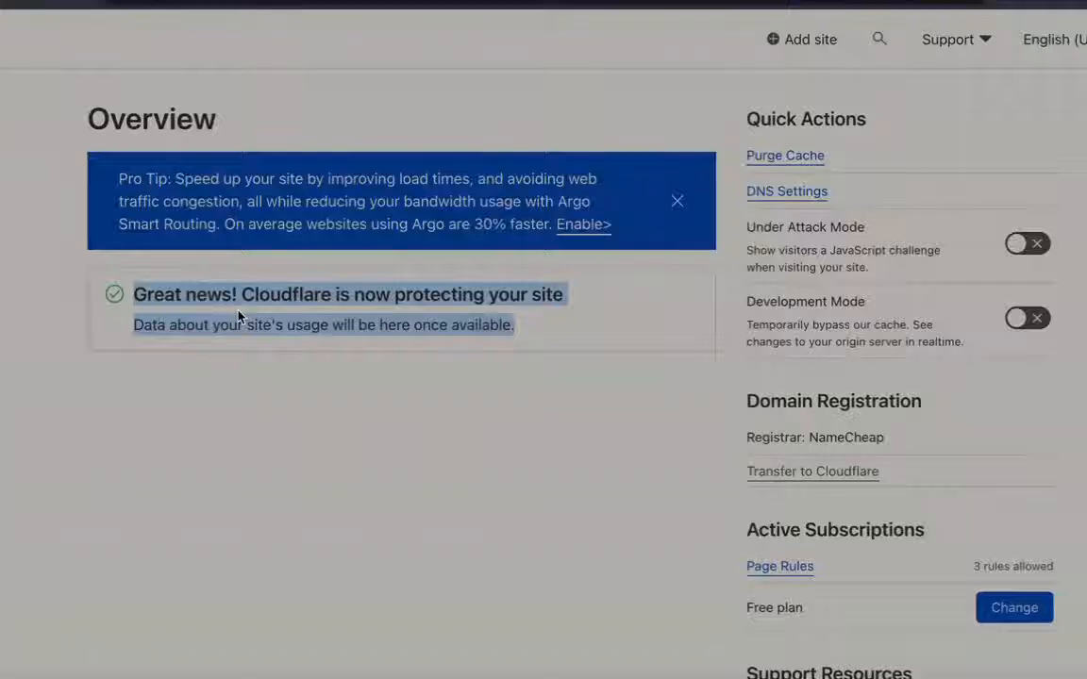
pyautogui.click(46, 319)
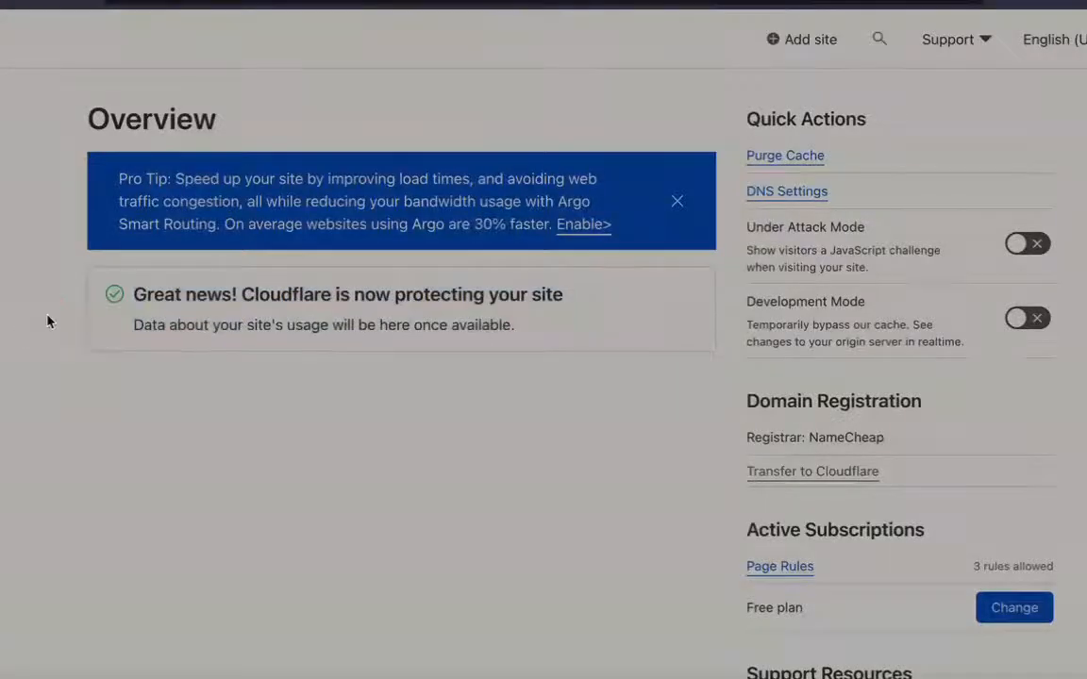
# Open the Optimization page of the Speed settings for betterdeveloperdocs.com.
pyautogui.moveTo(2, 283)
pyautogui.moveTo(2, 458)
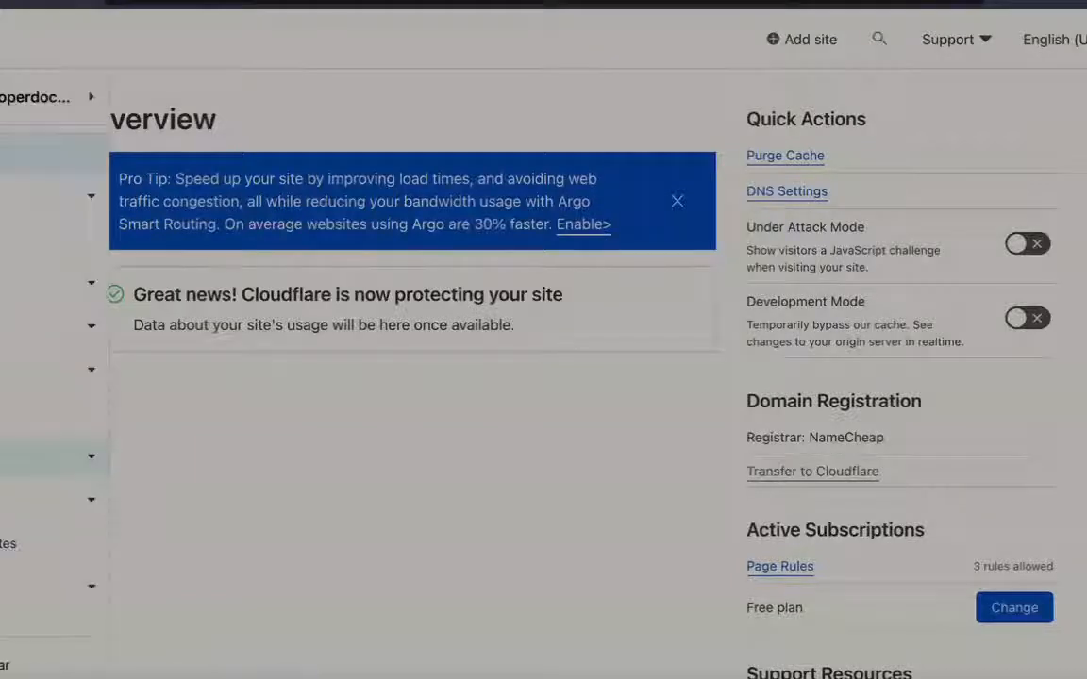
pyautogui.click(92, 462)
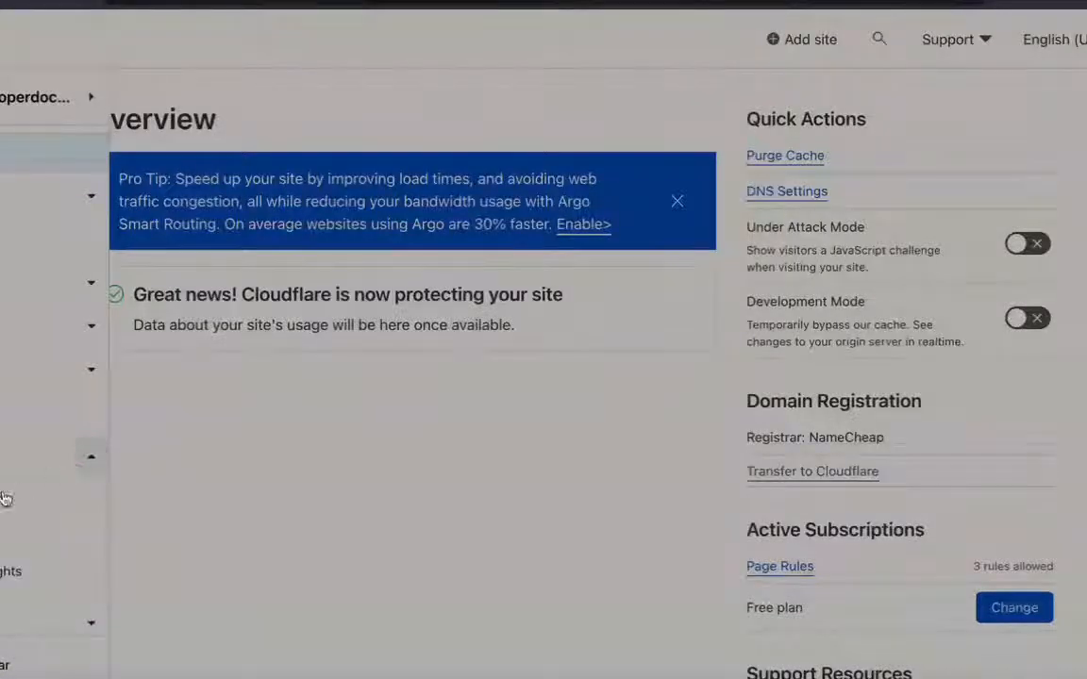
pyautogui.click(2, 529)
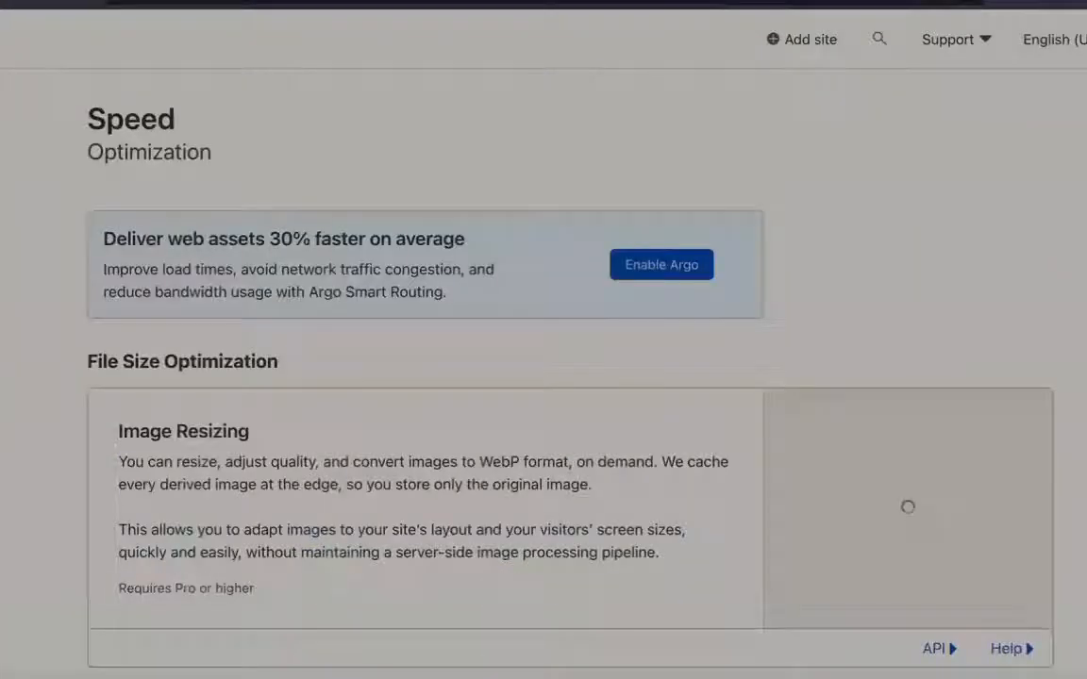
# Turn on Rocket Loader in the Optimized Delivery section of the Speed optimization settings.
pyautogui.scroll(-5, 8, 479)
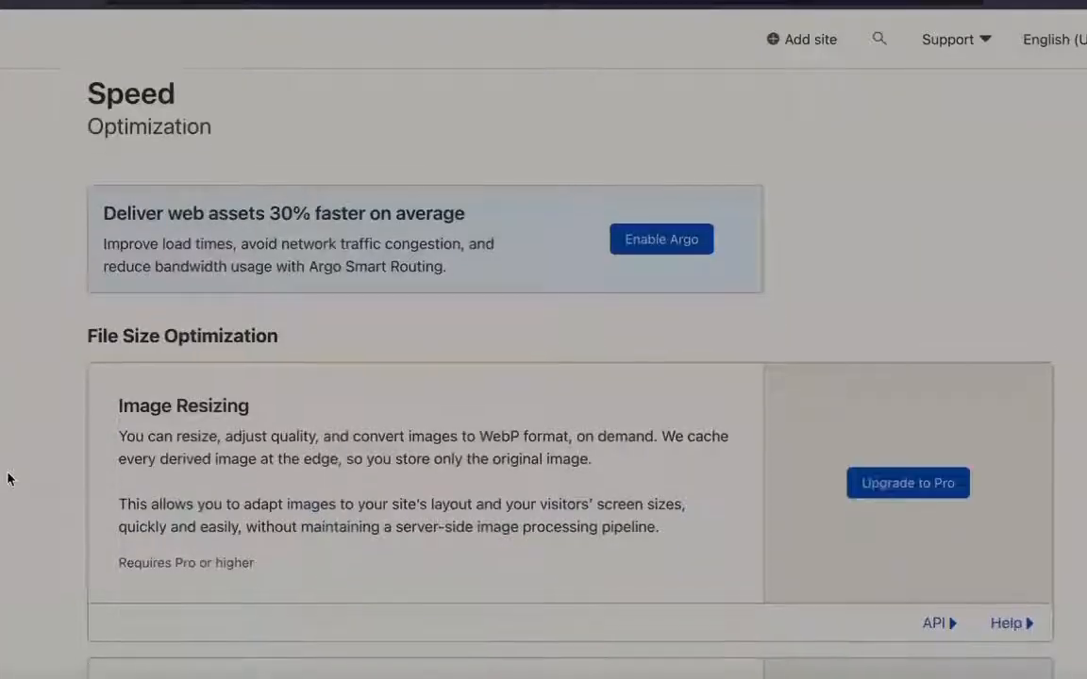
pyautogui.scroll(-8, 7, 479)
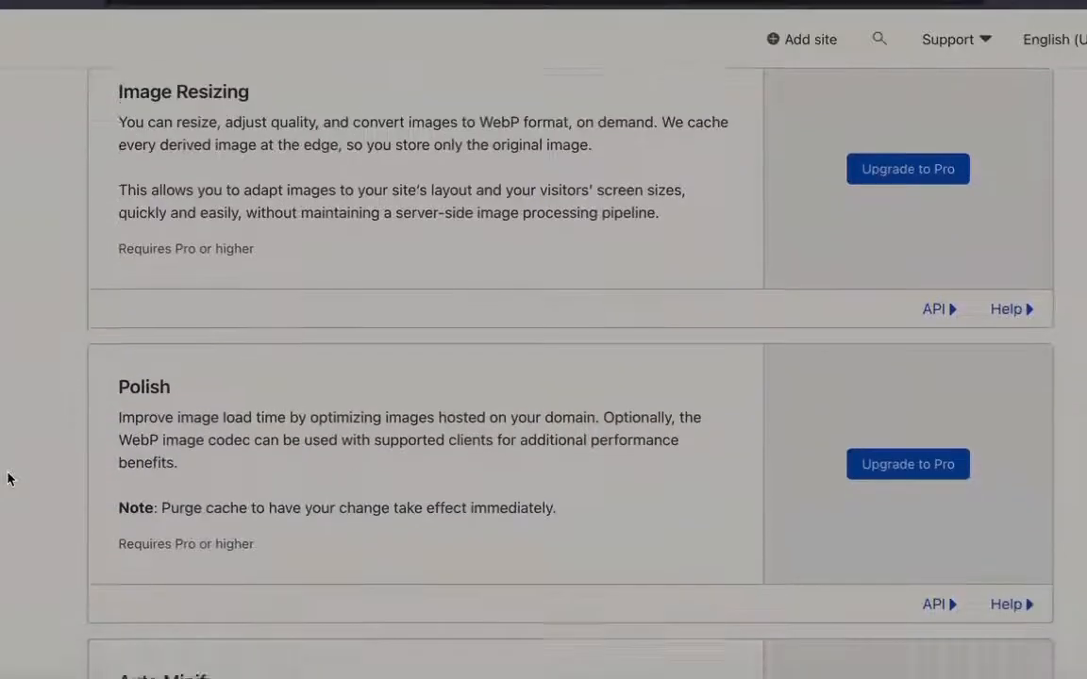
pyautogui.scroll(-5, 7, 479)
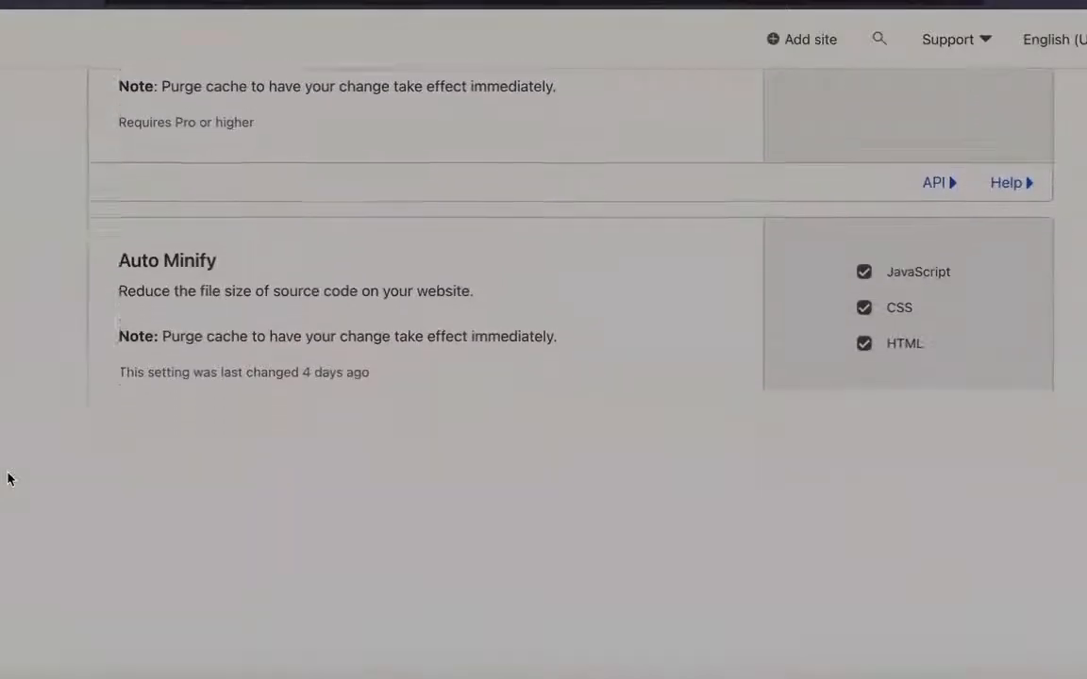
pyautogui.scroll(-12, 7, 479)
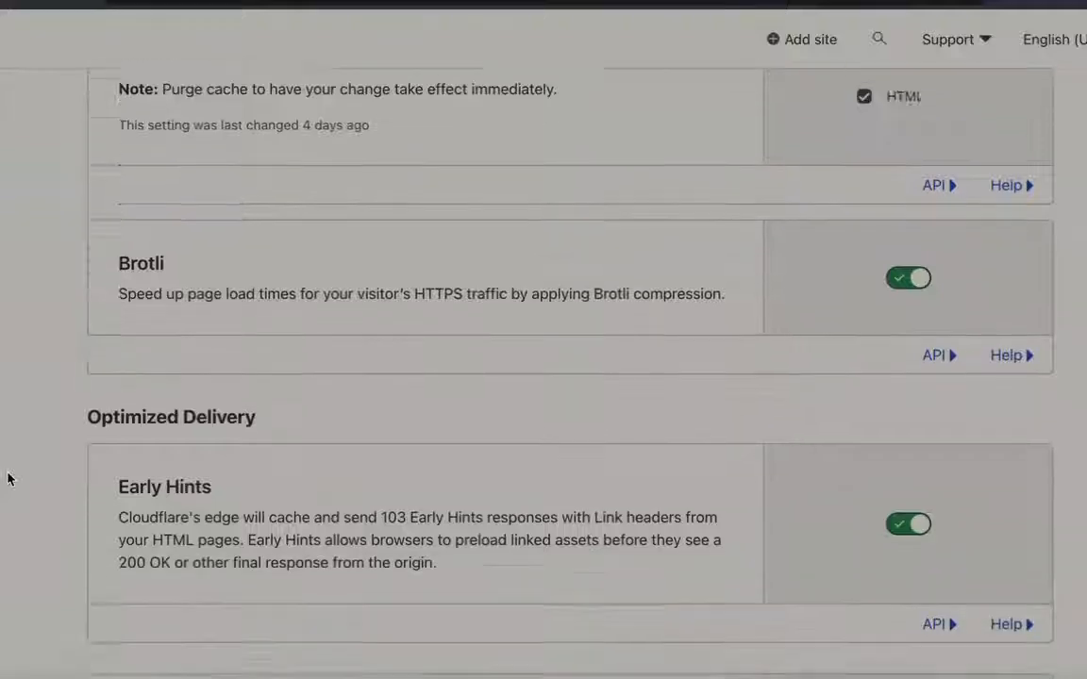
pyautogui.scroll(-2, 7, 479)
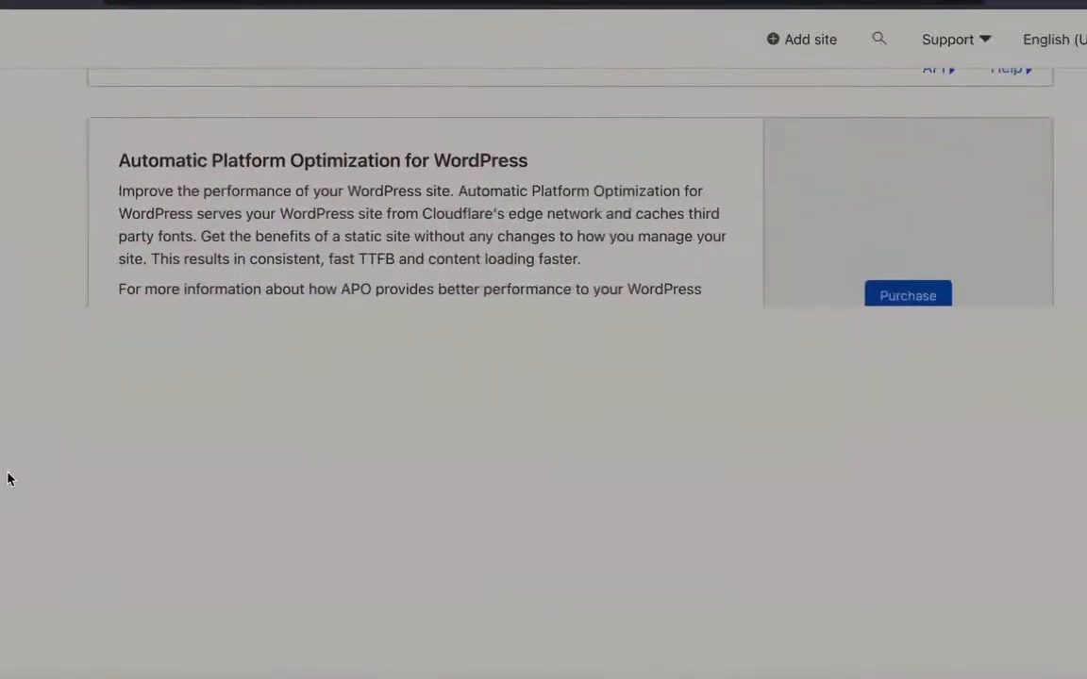
pyautogui.scroll(5, 8, 479)
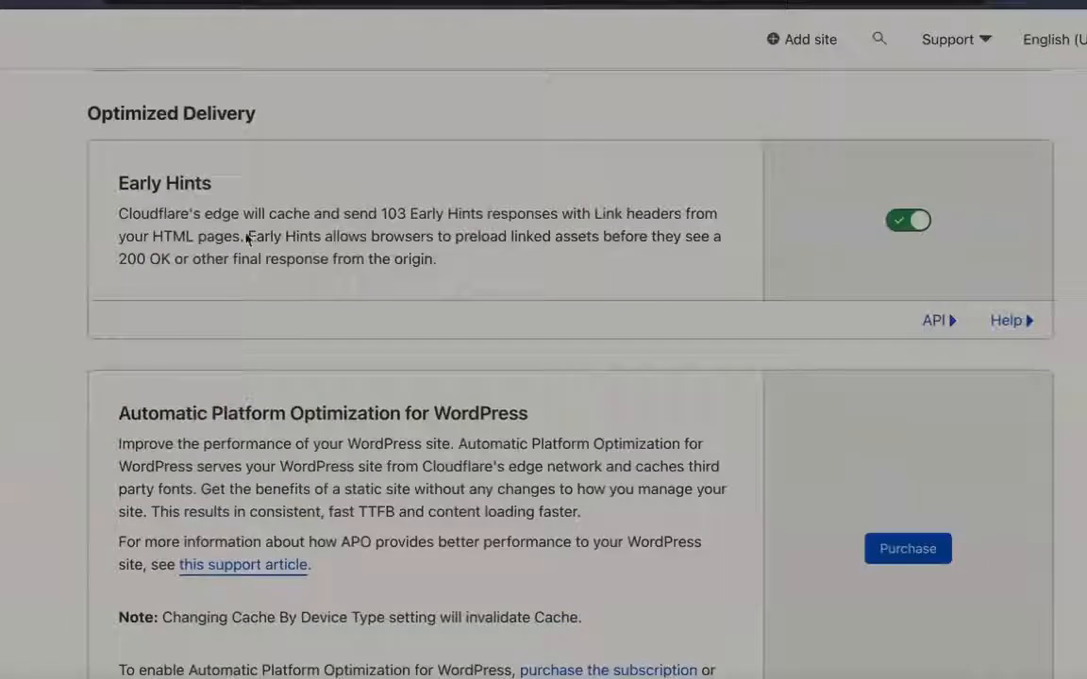
pyautogui.scroll(-11, 29, 360)
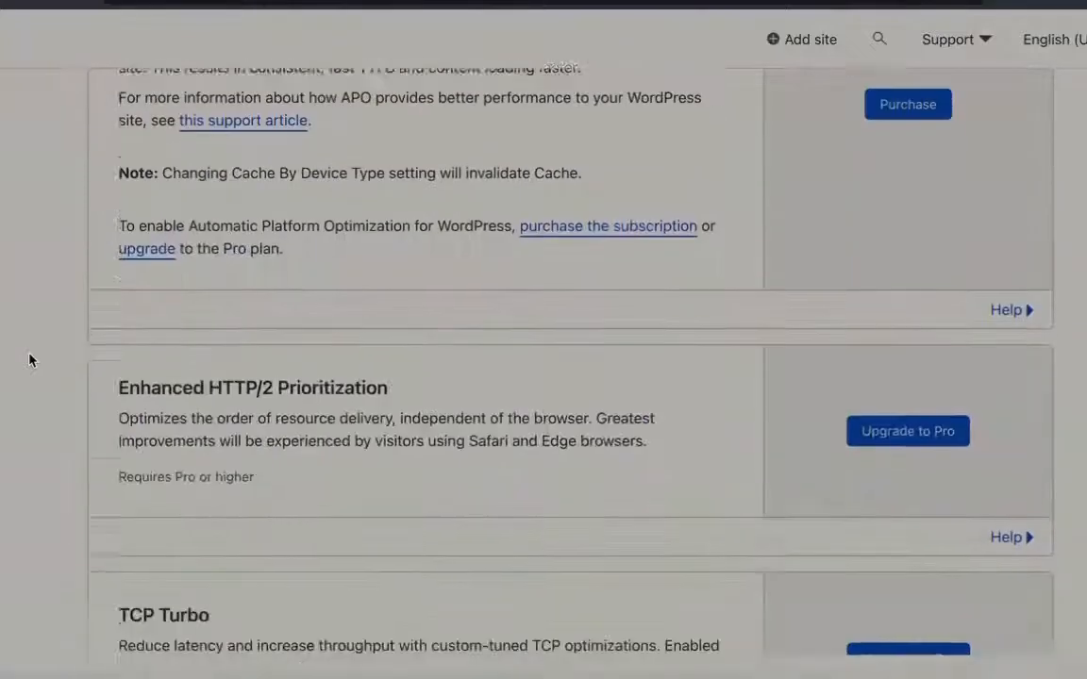
pyautogui.scroll(-14, 29, 359)
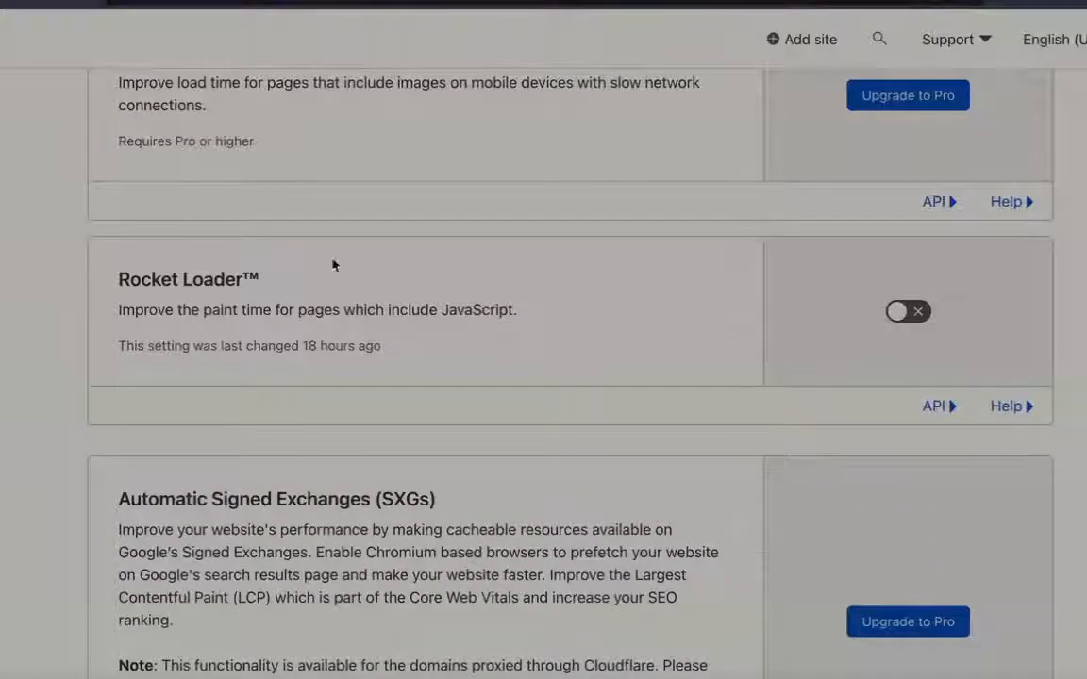
pyautogui.click(920, 316)
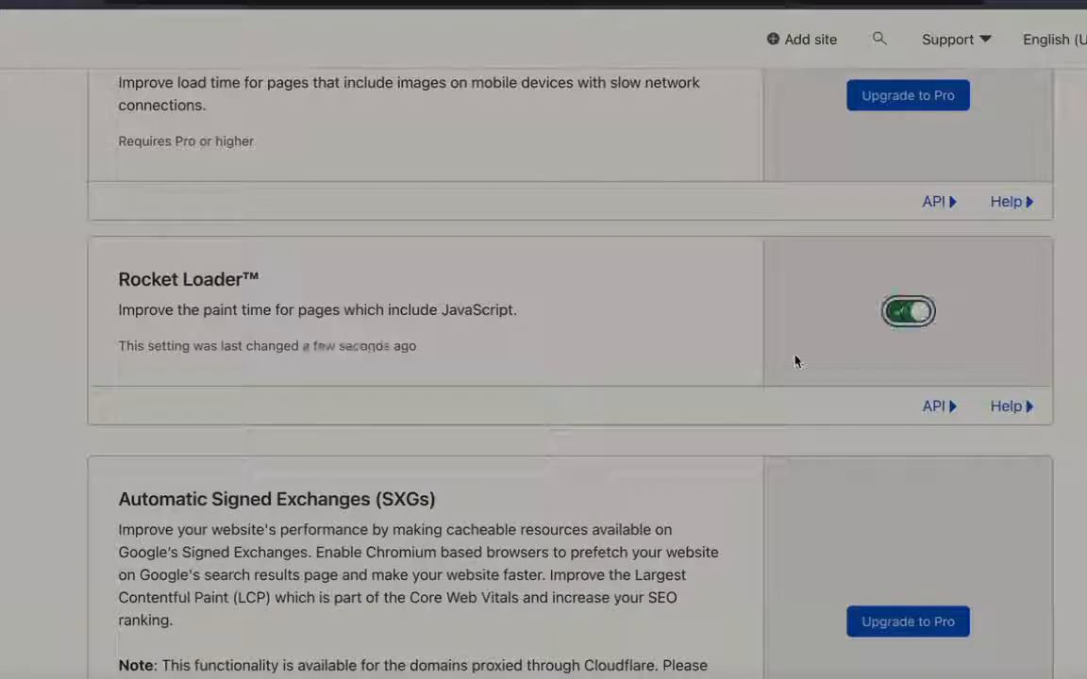
# Examine the remaining optimization options, including Signed Exchanges, Prefetch URLs, AMP Real URL and Mobile Redirect, and reread the Rocket Loader description.
pyautogui.scroll(-7, 794, 360)
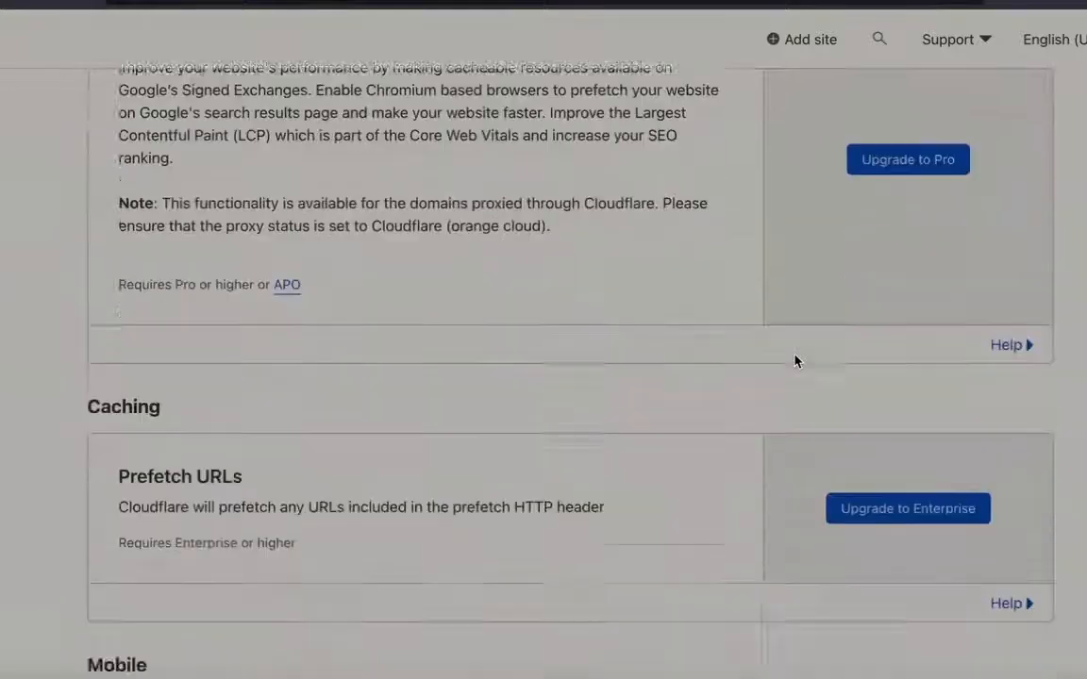
pyautogui.scroll(-3, 794, 360)
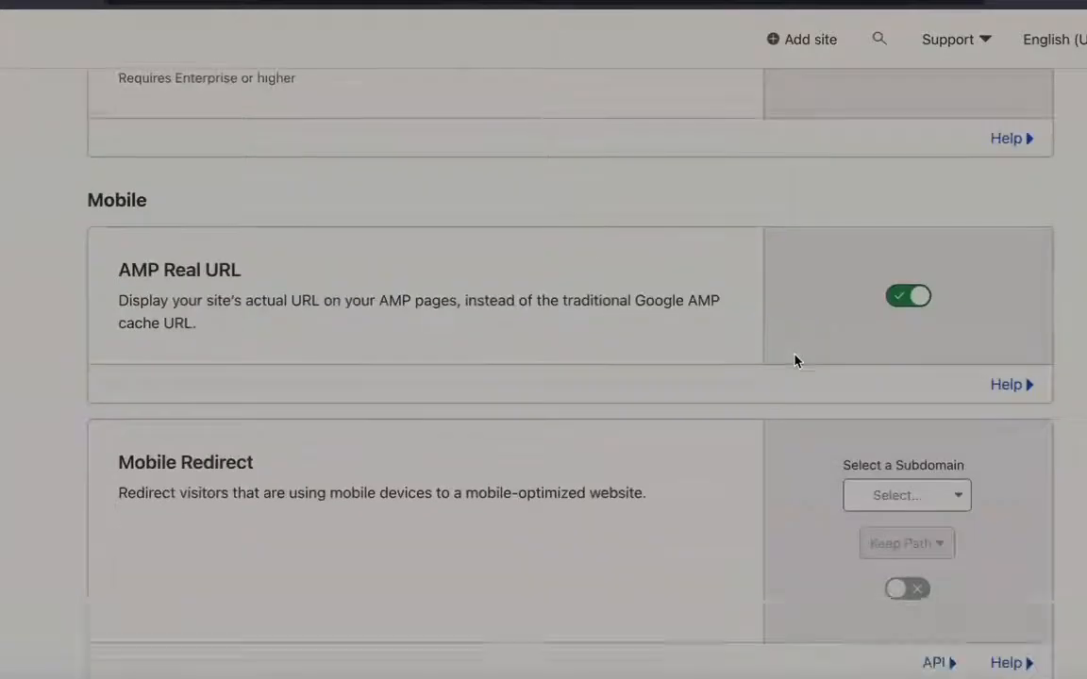
pyautogui.scroll(-4, 795, 360)
pyautogui.scroll(12, 794, 360)
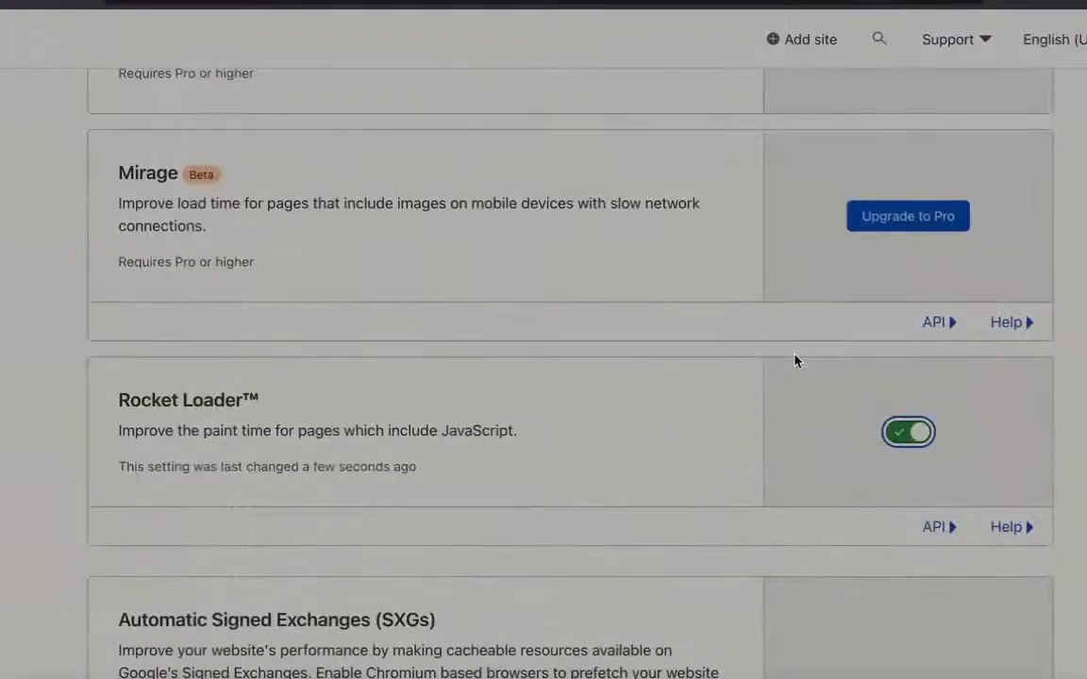
pyautogui.scroll(-1, 795, 361)
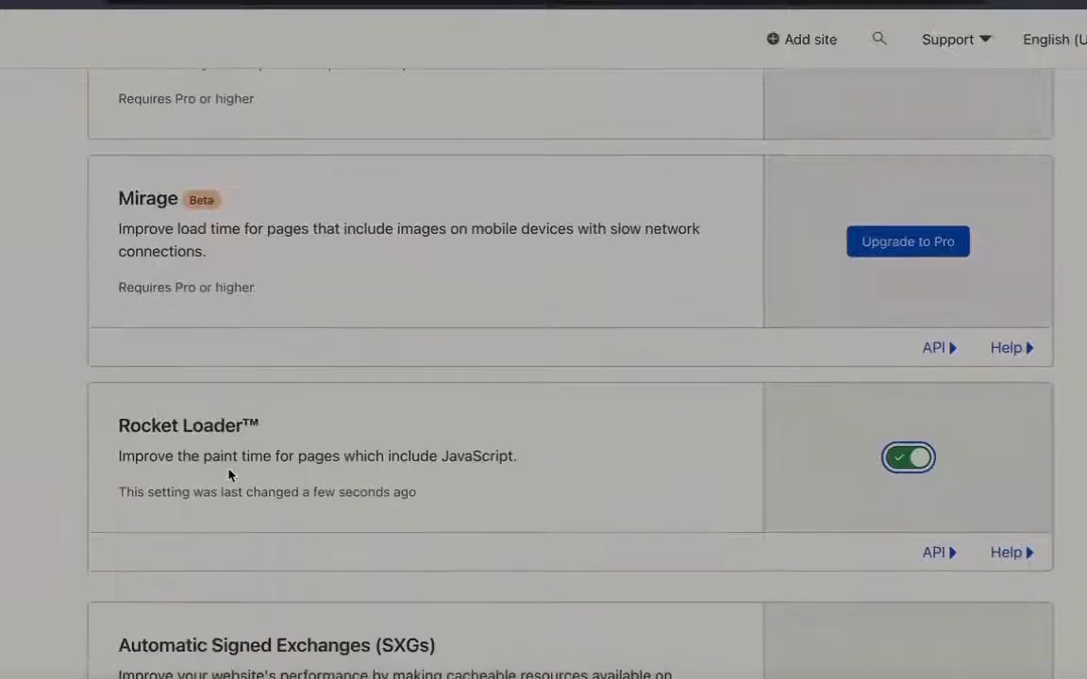
pyautogui.click(250, 460)
pyautogui.tripleClick(250, 461)
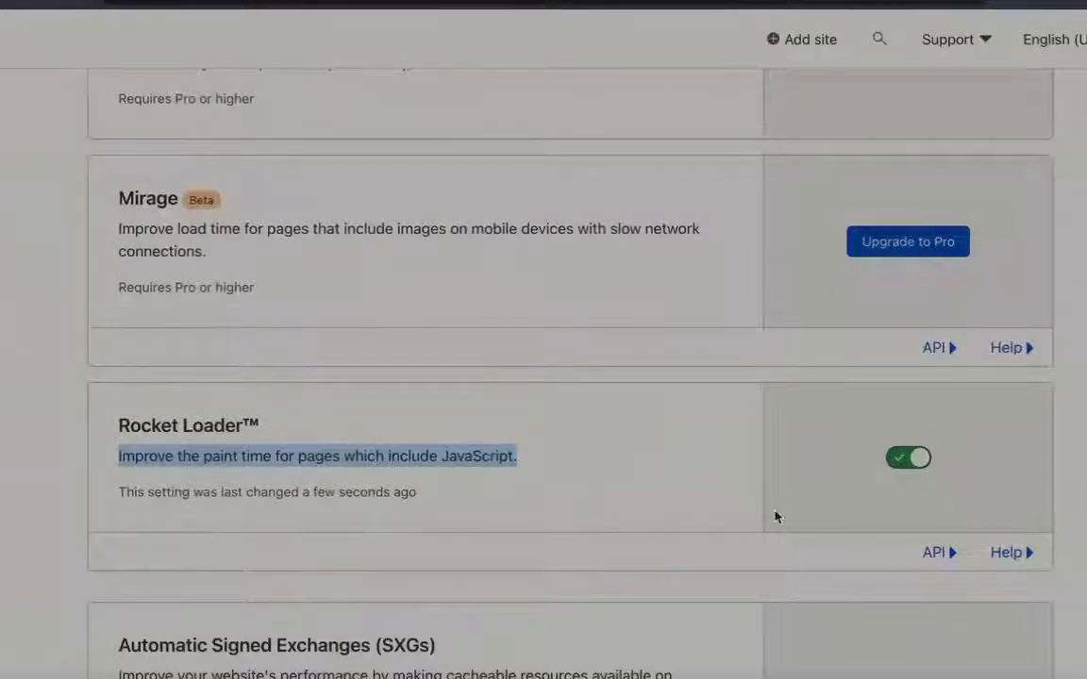
pyautogui.scroll(-15, 566, 522)
# Switch to the Cloudflare plugin page in WordPress and apply the recommended Cloudflare settings for WordPress.
pyautogui.click(566, 522)
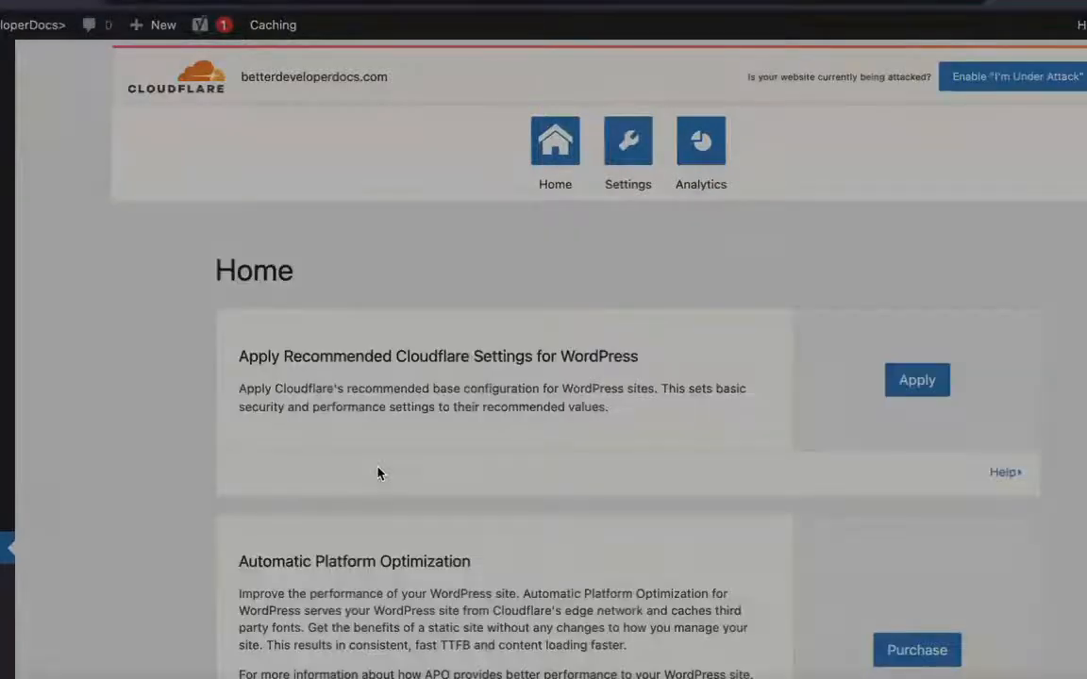
pyautogui.scroll(-10, 377, 473)
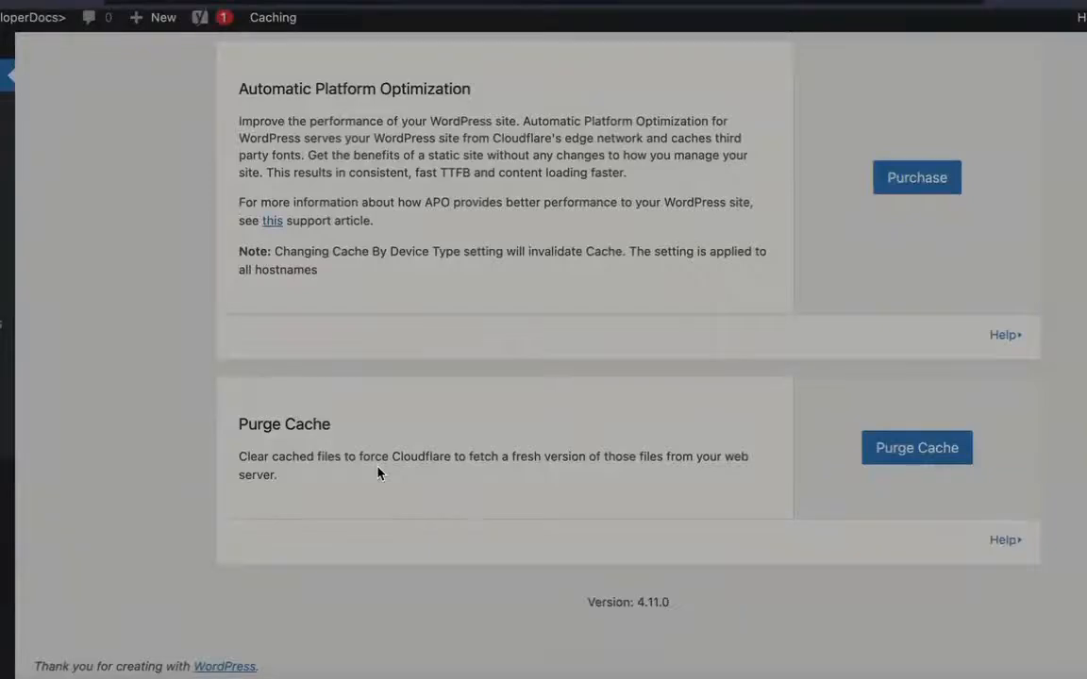
pyautogui.scroll(10, 377, 473)
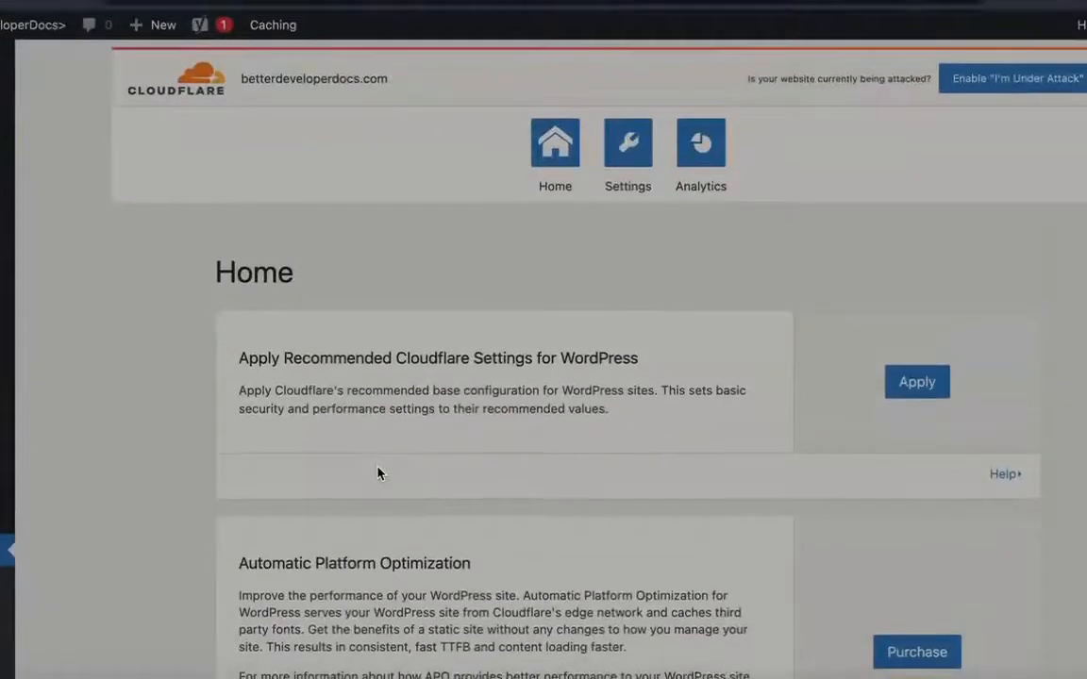
pyautogui.tripleClick(458, 404)
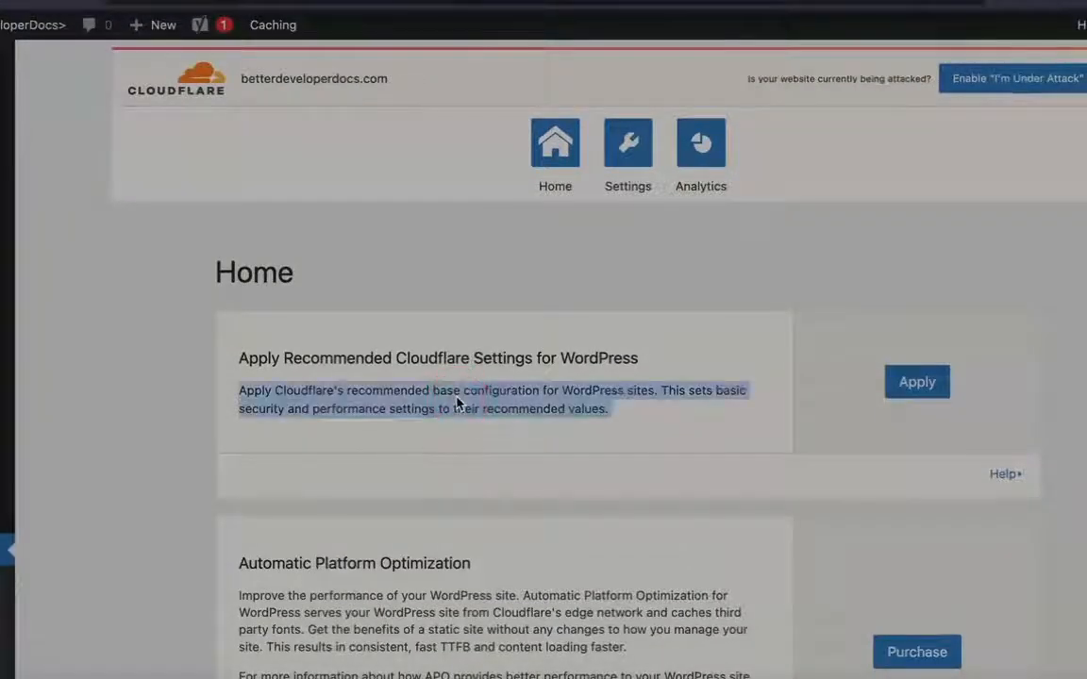
pyautogui.click(917, 382)
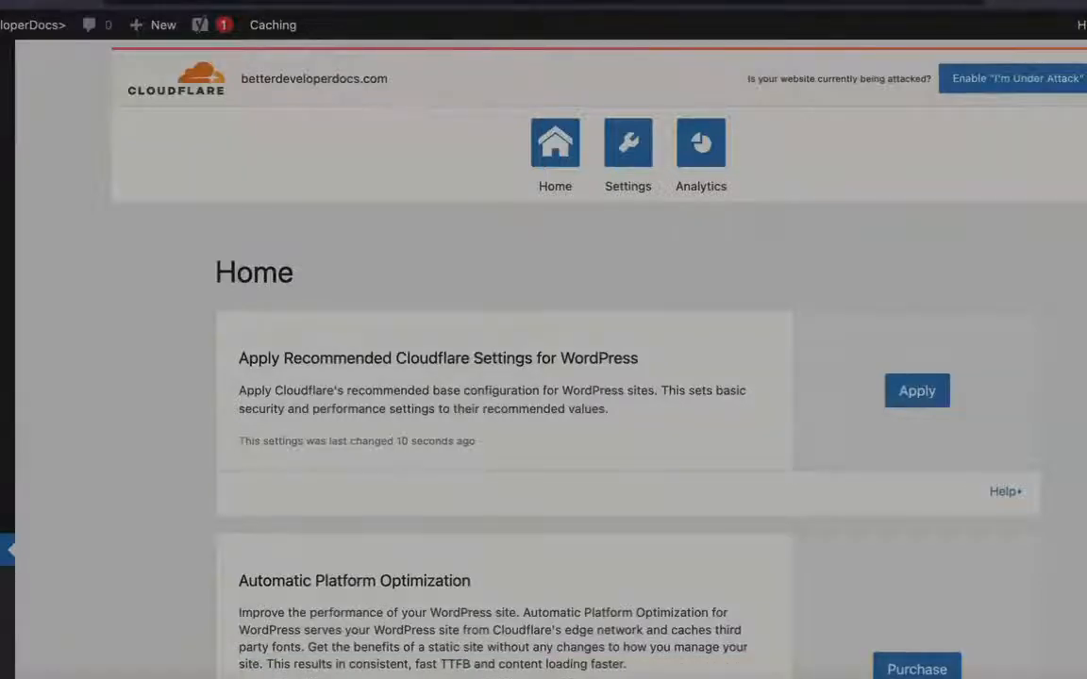
pyautogui.scroll(-4, 1048, 388)
pyautogui.scroll(-2, 1083, 420)
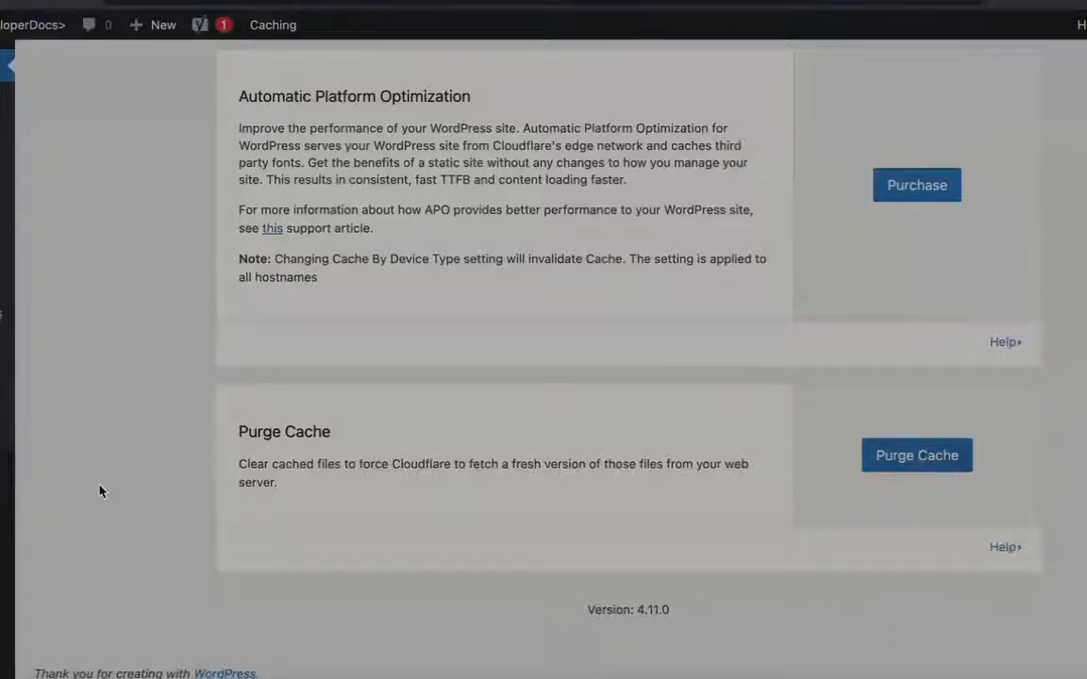
# Switch to the Sublime Text outline and review its items from finding the Global API Key to clearing the cache.
pyautogui.click(413, 675)
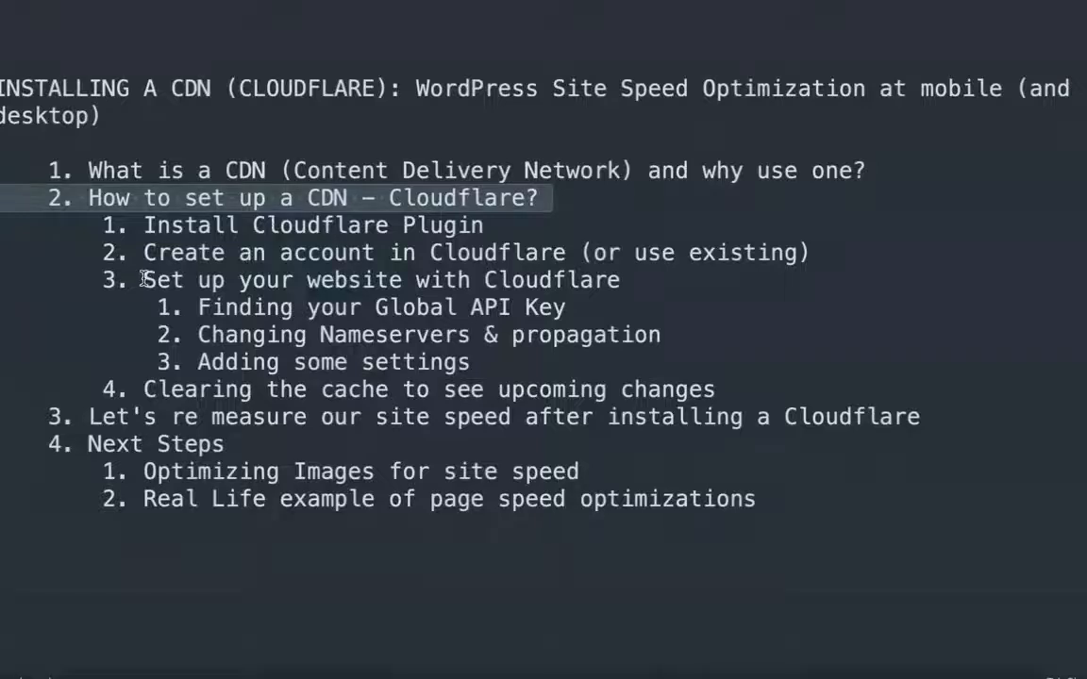
pyautogui.click(258, 308)
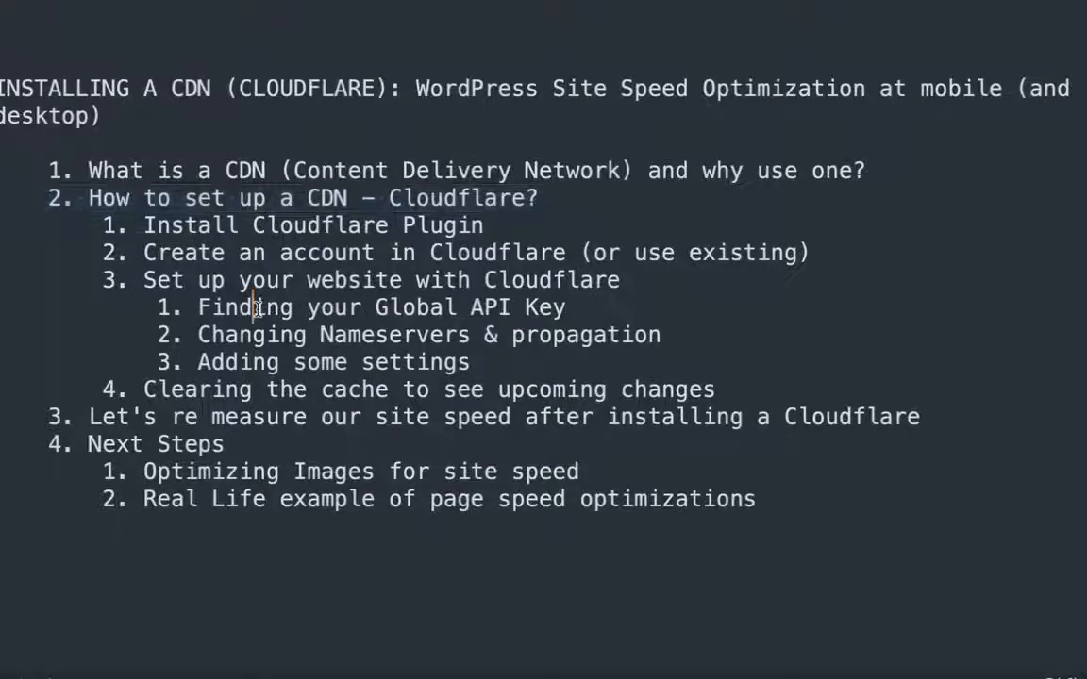
pyautogui.click(375, 336)
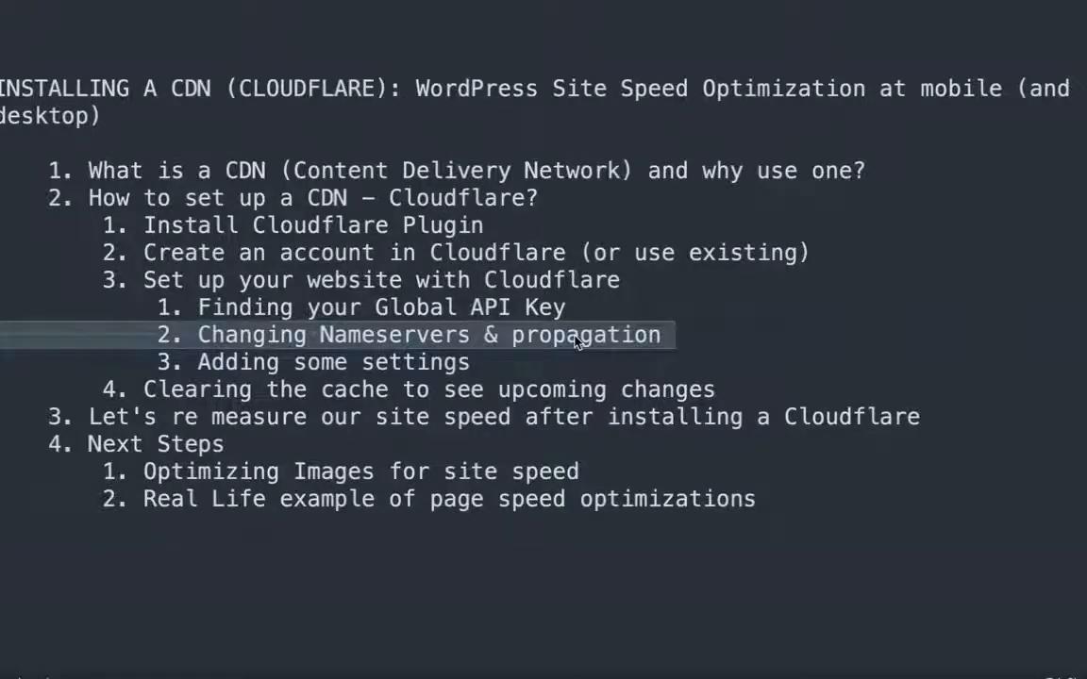
pyautogui.click(364, 364)
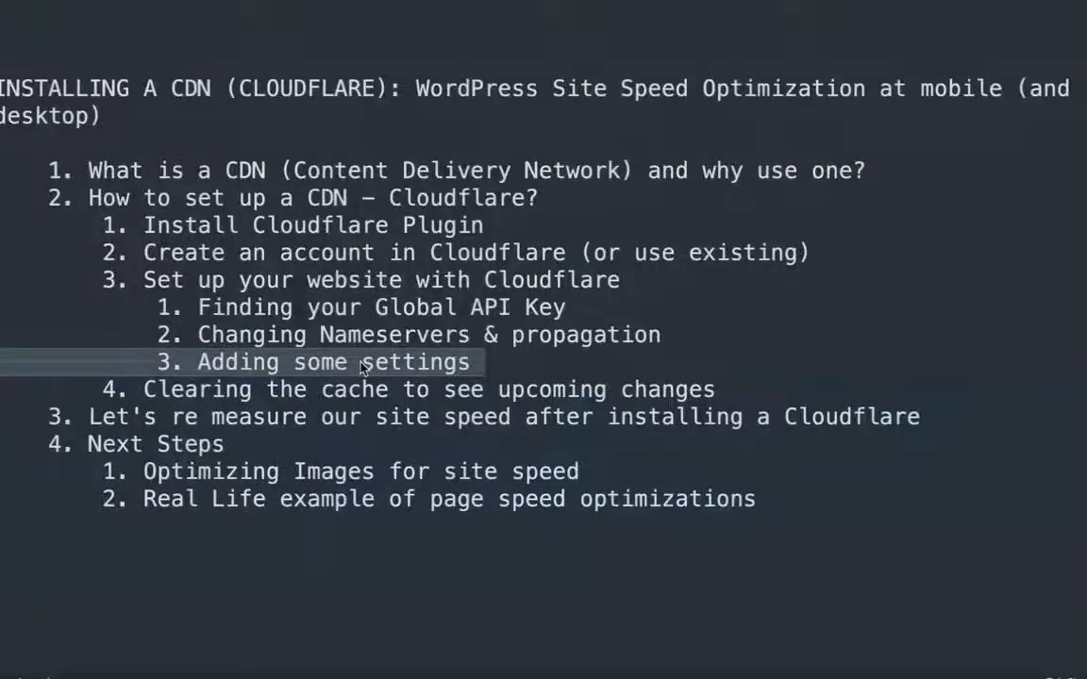
pyautogui.click(354, 396)
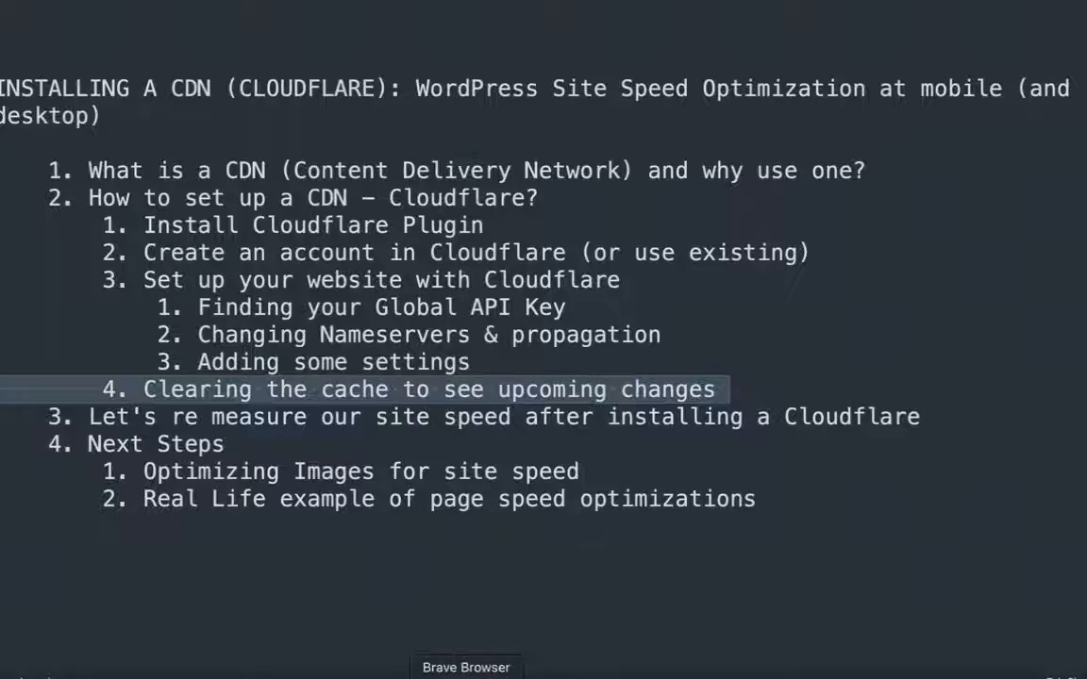
# Switch back to WordPress in Brave Browser and purge all of the site's cache with the Caching Purge All command.
pyautogui.click(466, 675)
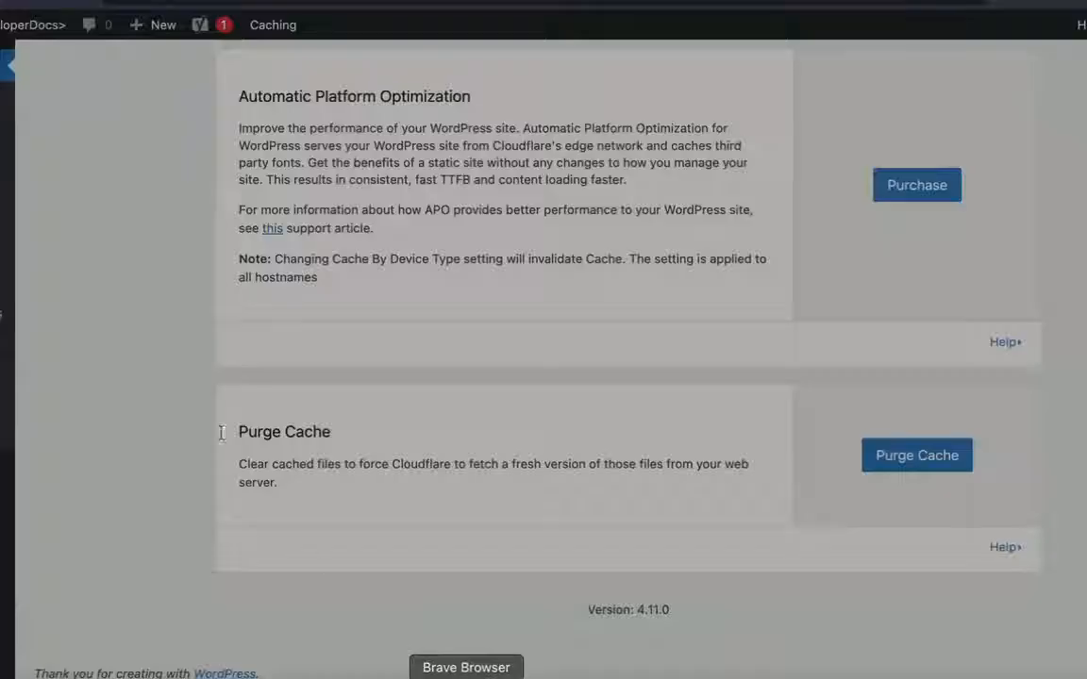
pyautogui.moveTo(273, 28)
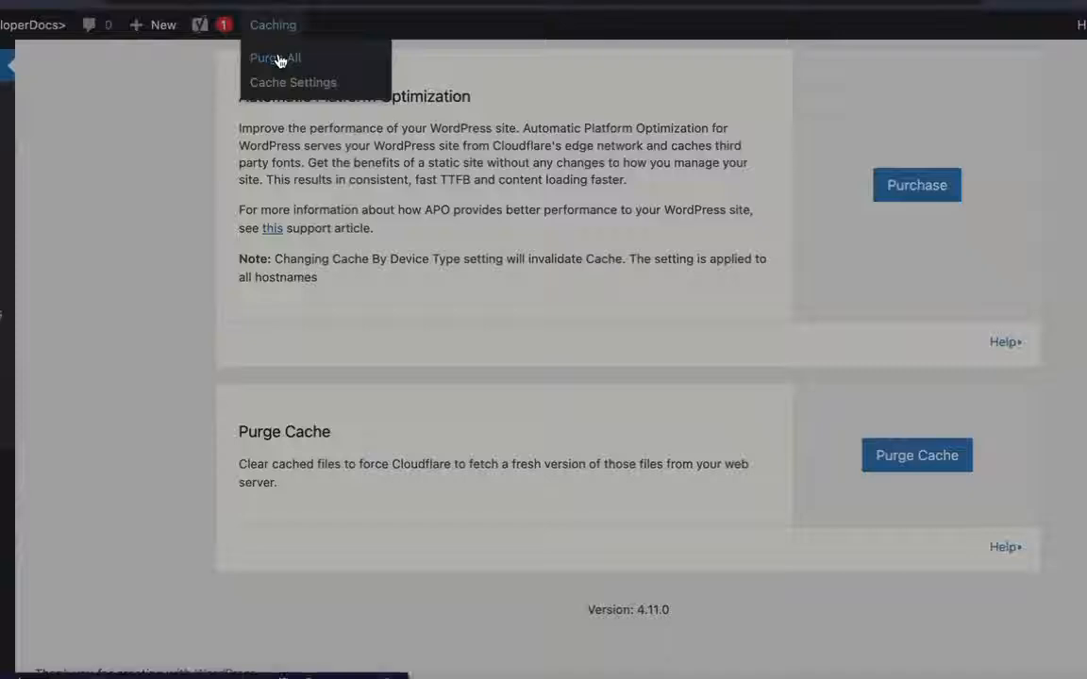
pyautogui.click(280, 60)
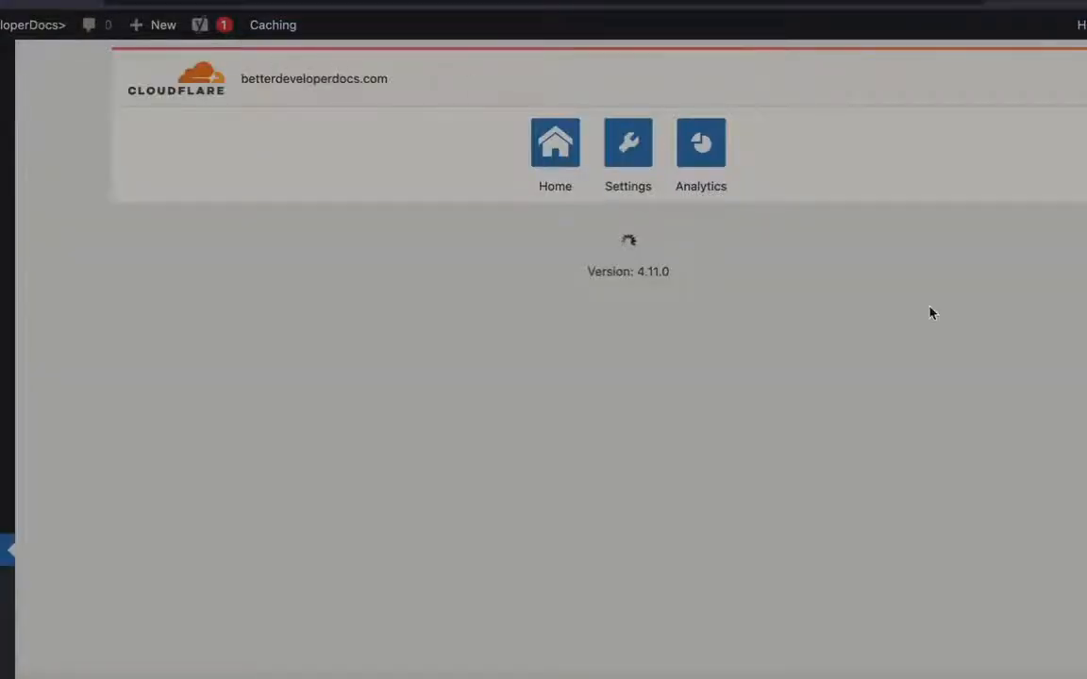
# Purge everything from the Cloudflare cache in the plugin's Purge Cache section.
pyautogui.scroll(-1, 930, 313)
pyautogui.scroll(-5, 930, 312)
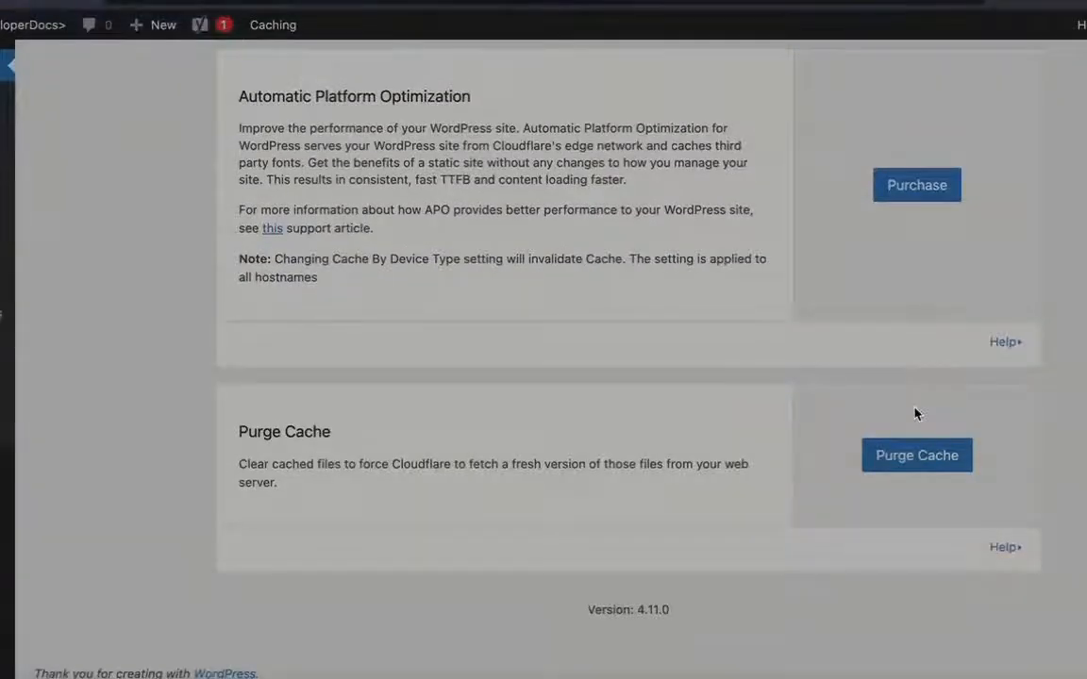
pyautogui.click(911, 458)
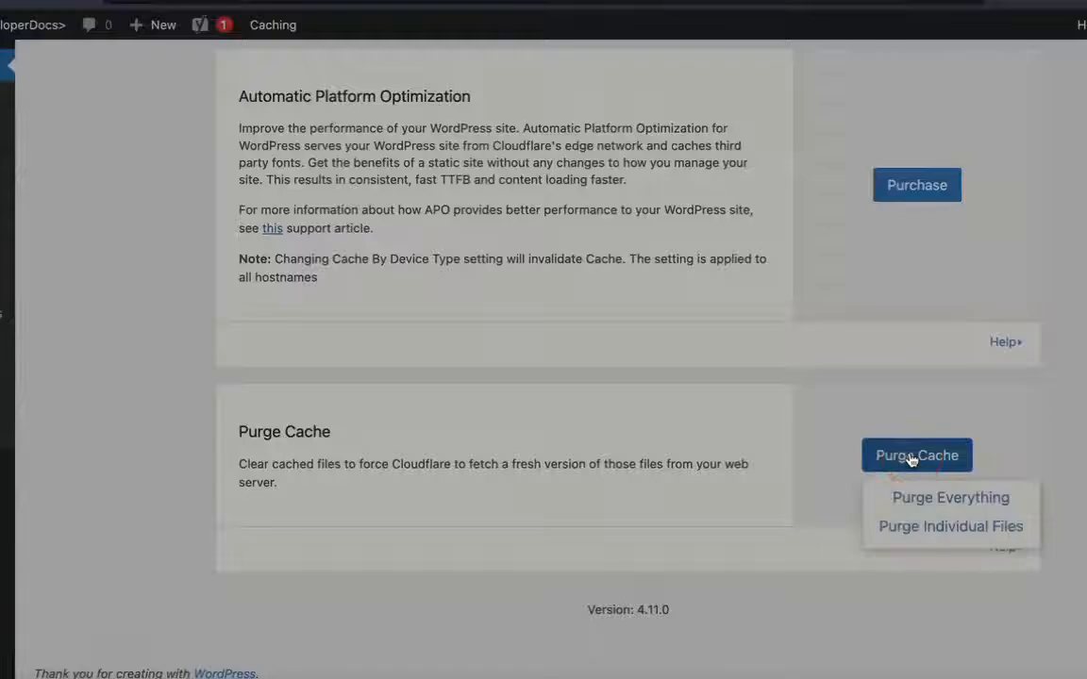
pyautogui.click(917, 500)
pyautogui.click(355, 444)
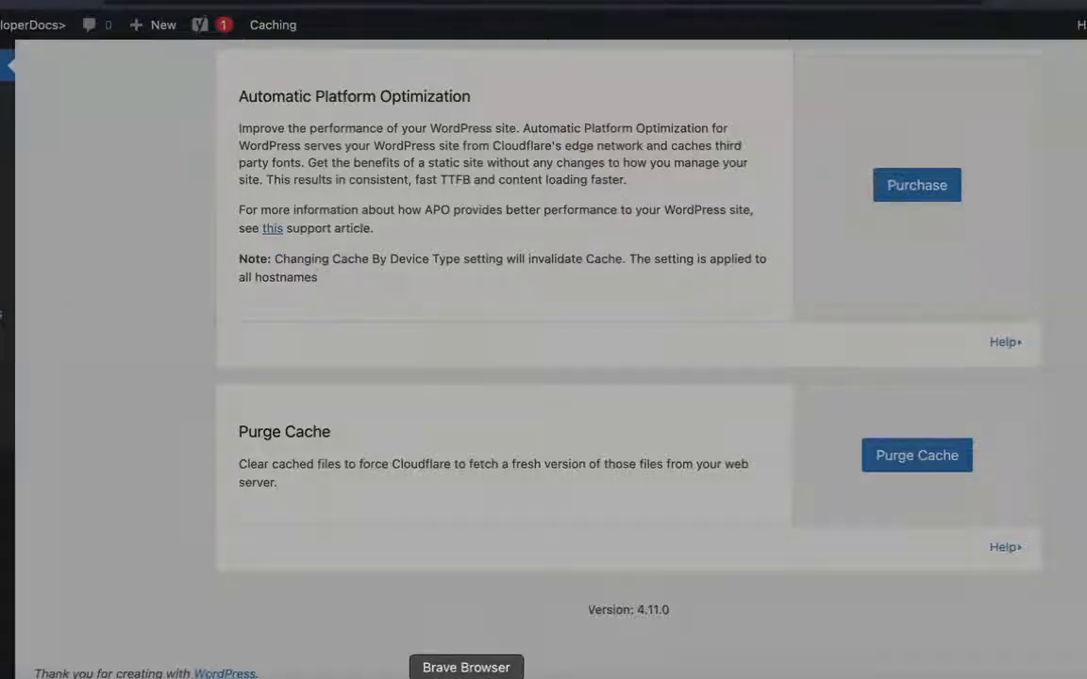
# Check the outline's site speed re-measuring item in Sublime Text and switch to the article's mobile PageSpeed Insights report in Brave Browser.
pyautogui.click(413, 677)
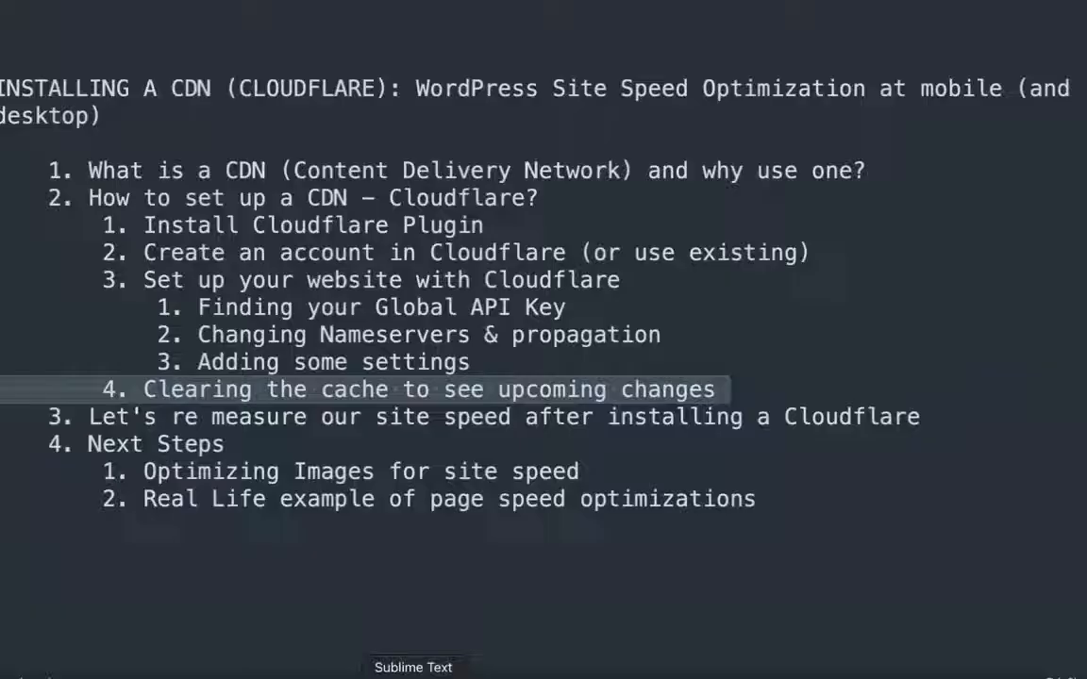
pyautogui.click(287, 419)
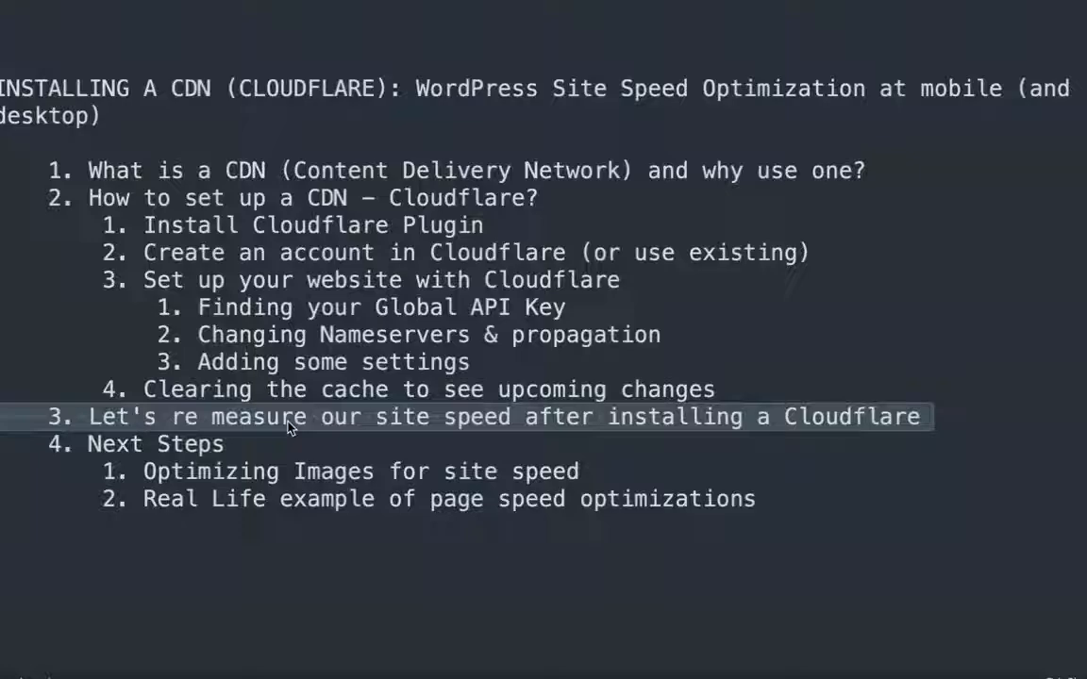
pyautogui.click(466, 675)
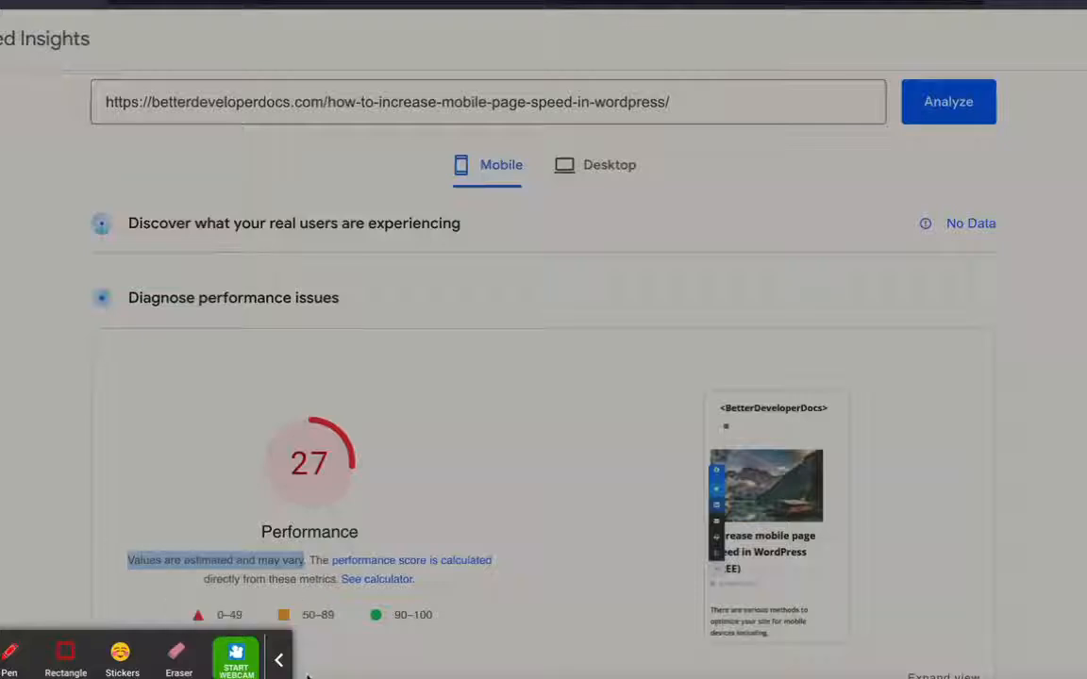
pyautogui.click(279, 660)
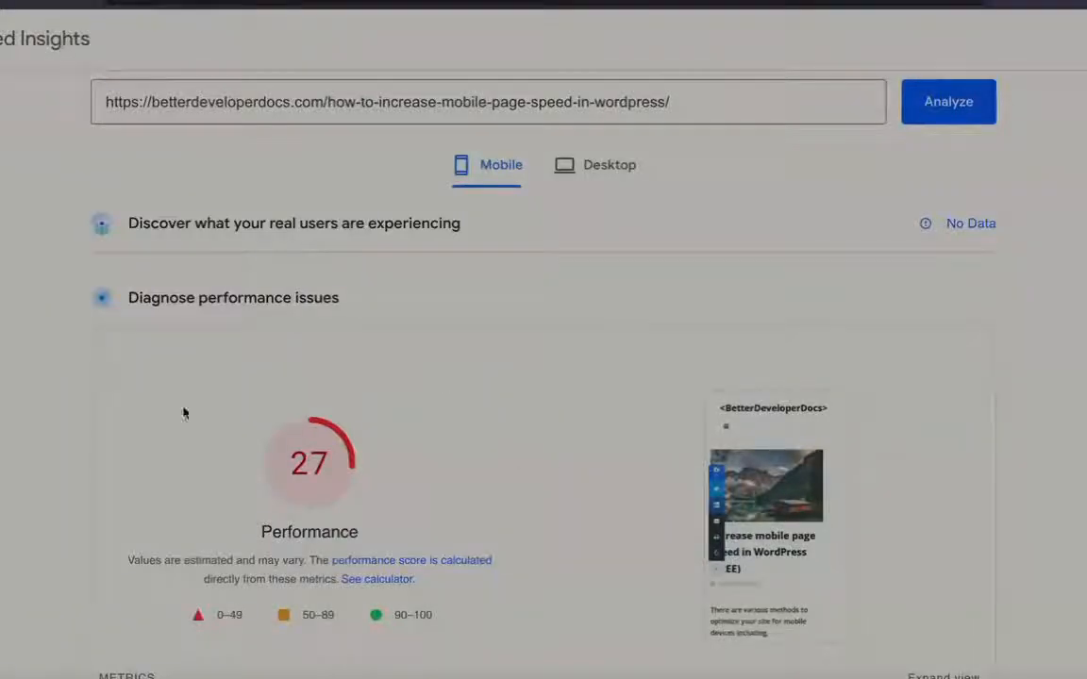
# Copy the article URL from the existing report and analyze it in a new PageSpeed Insights page.
pyautogui.tripleClick(389, 98)
pyautogui.press('super+c')
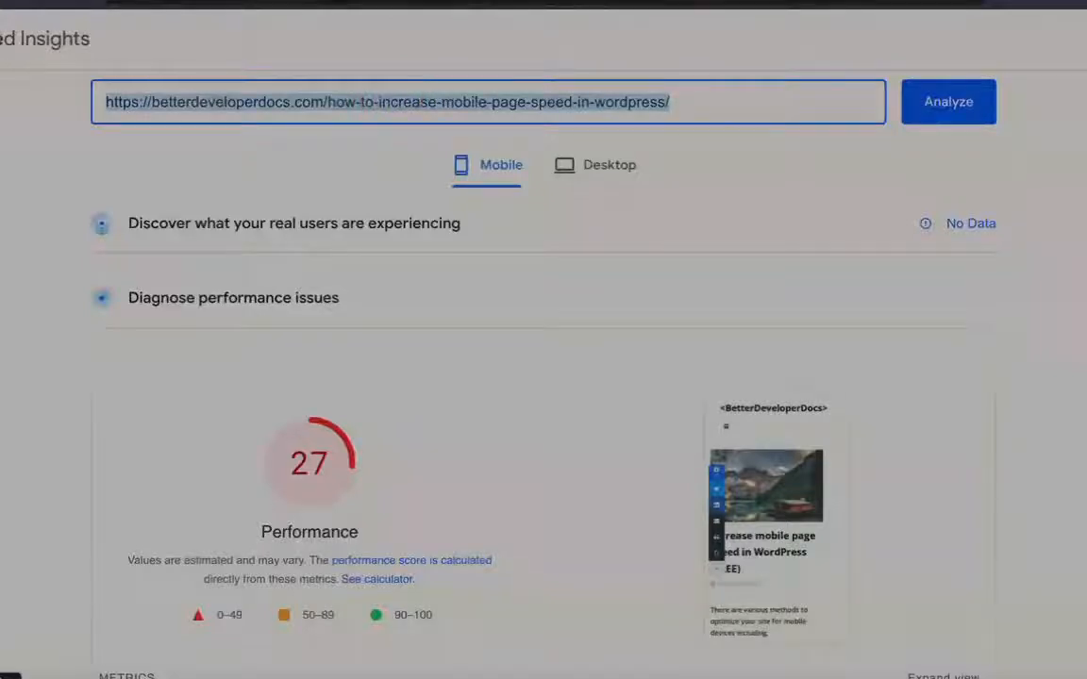
pyautogui.rightClick(9, 34)
pyautogui.click(19, 43)
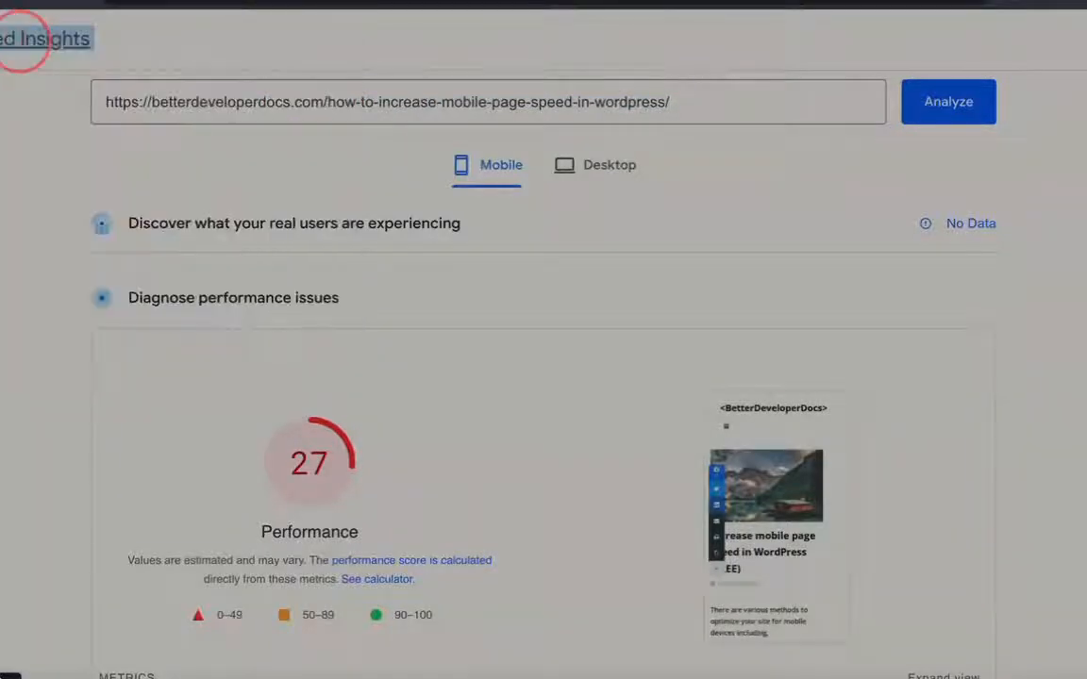
pyautogui.click(708, 2)
pyautogui.click(463, 116)
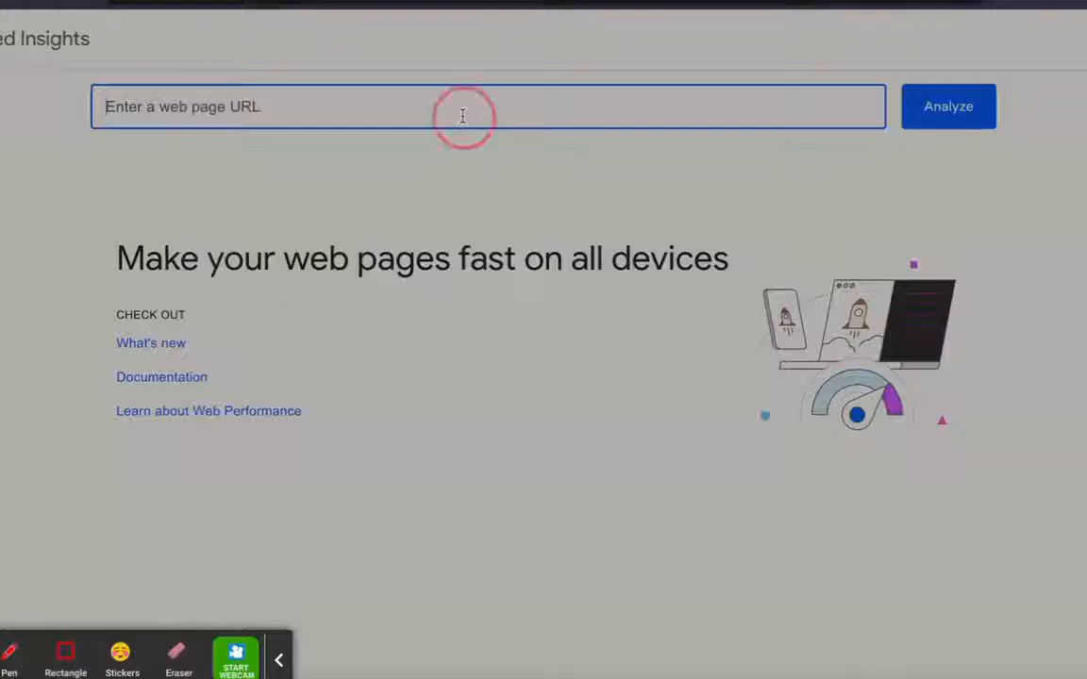
pyautogui.press('super+v')
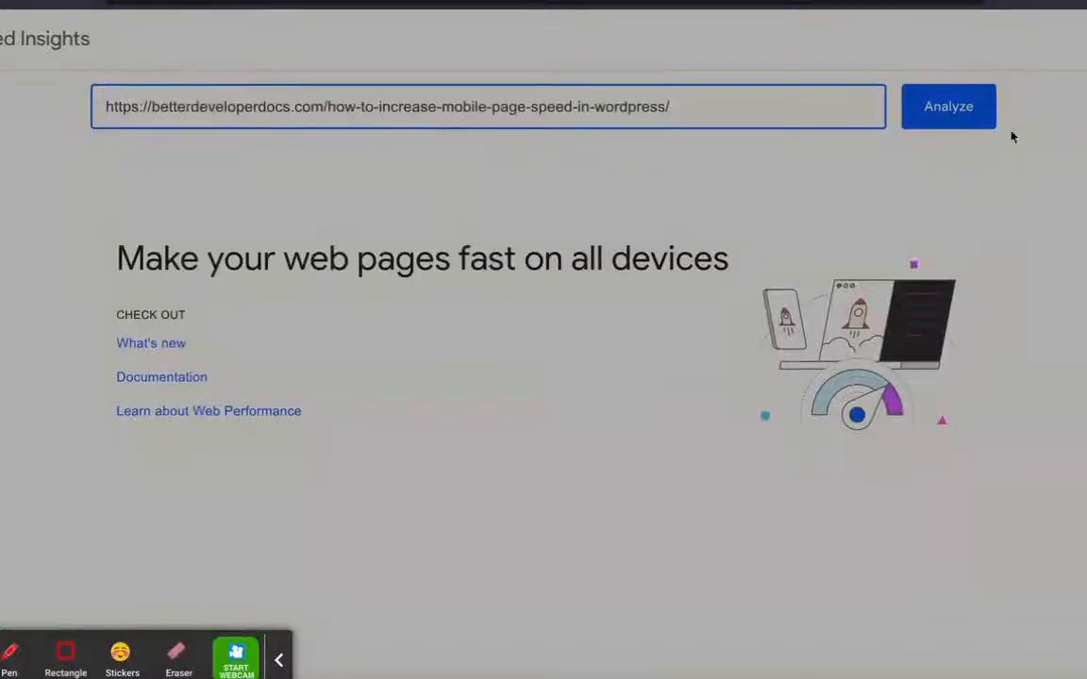
pyautogui.click(940, 118)
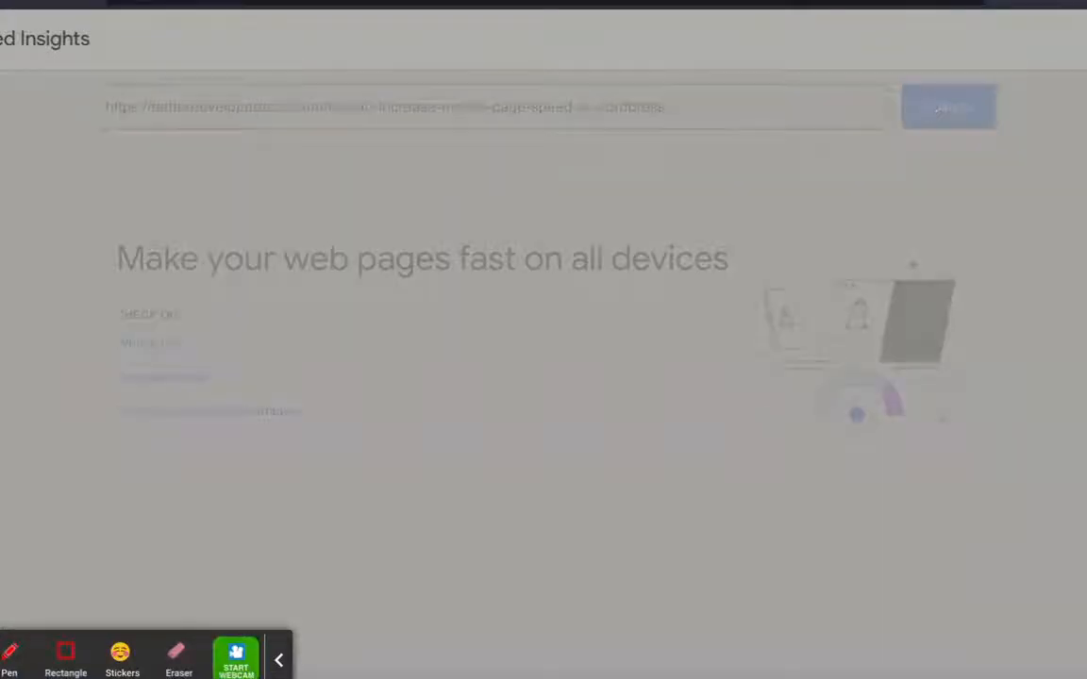
# Go to the earlier Pingdom results and open a fresh Pingdom Website Speed Test page in a separate tab.
pyautogui.click(811, 2)
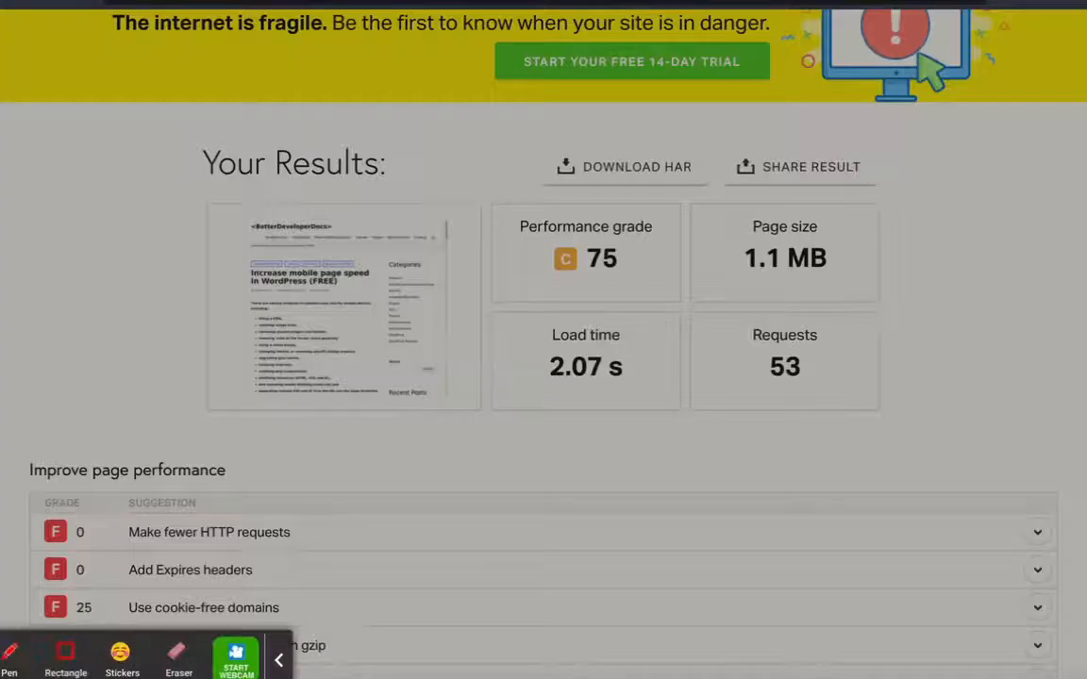
pyautogui.scroll(5, 56, 333)
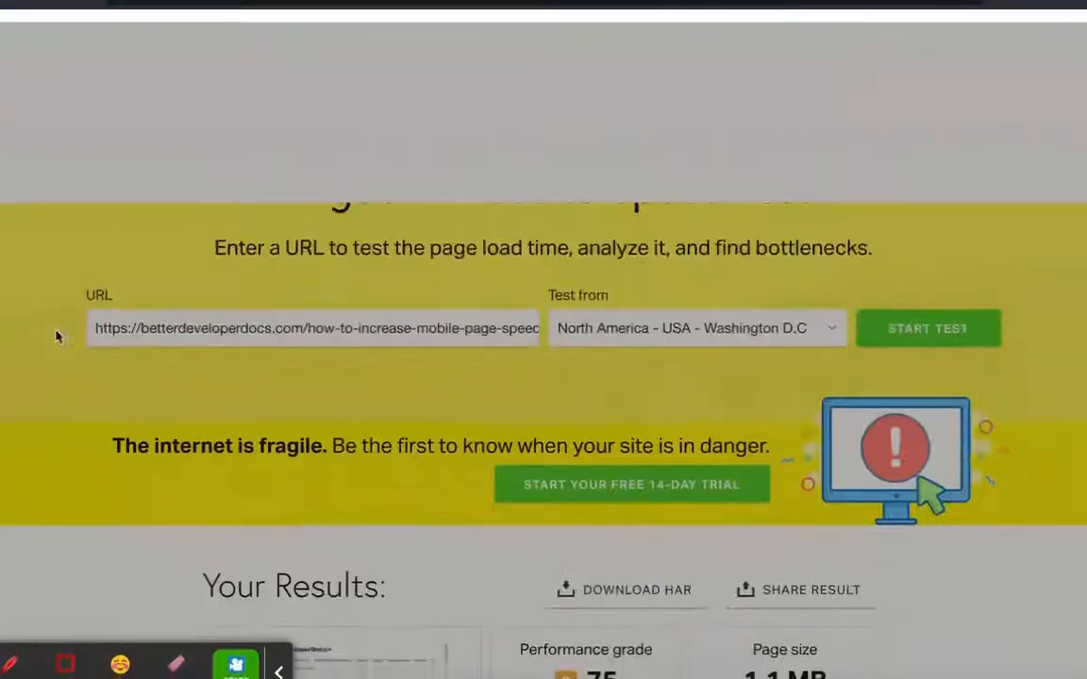
pyautogui.click(253, 311)
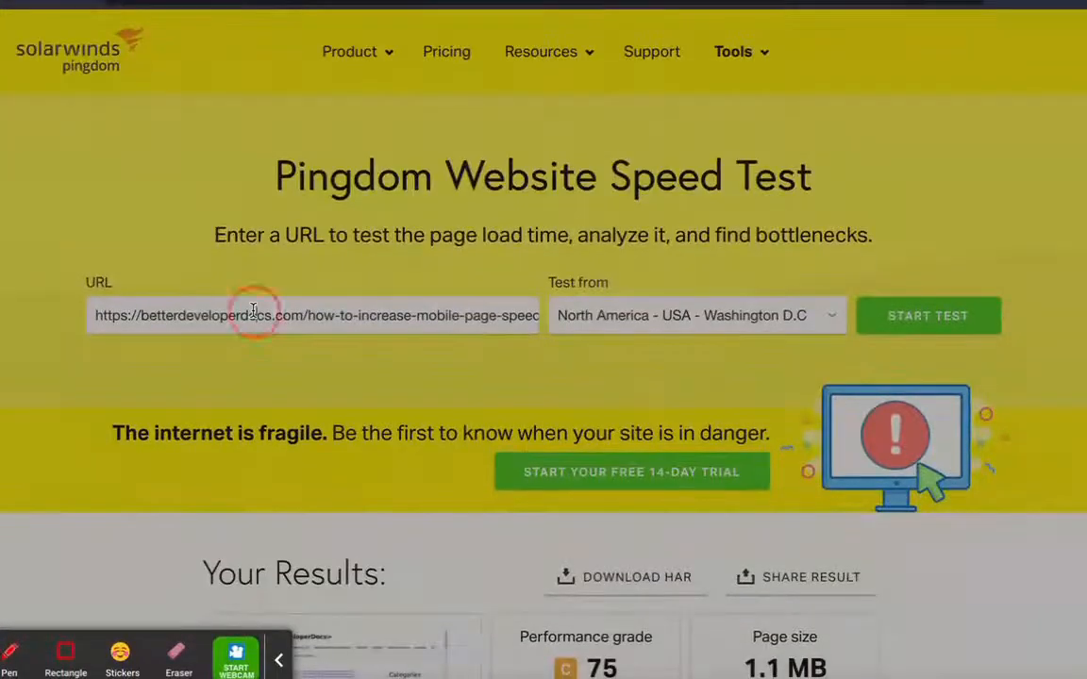
pyautogui.rightClick(94, 47)
pyautogui.click(107, 62)
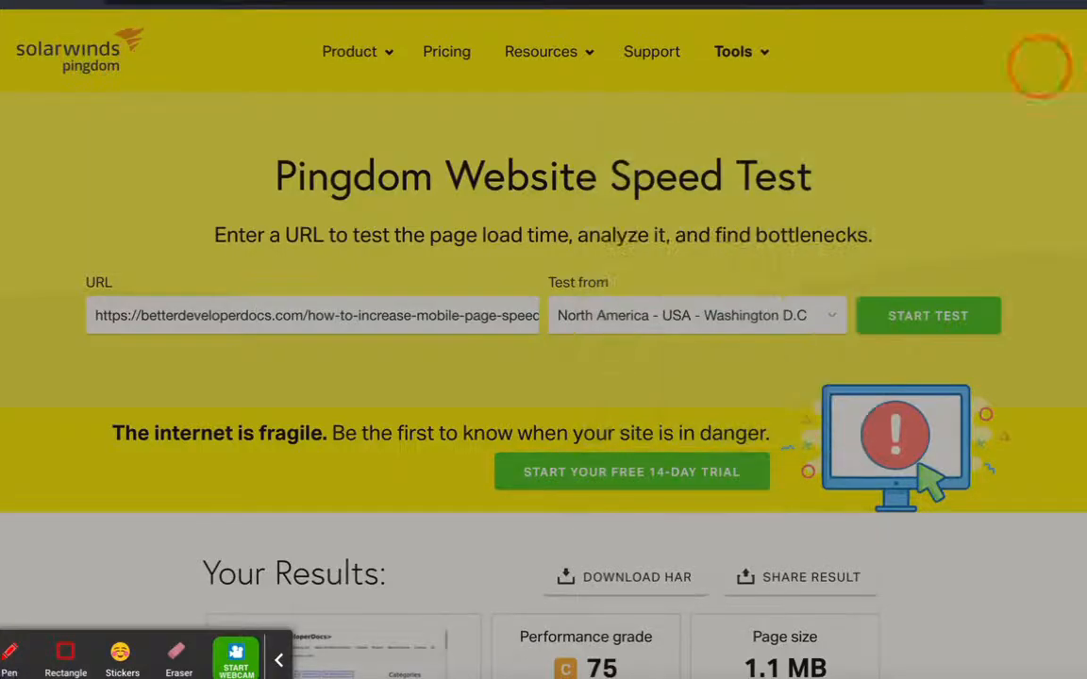
pyautogui.click(957, 21)
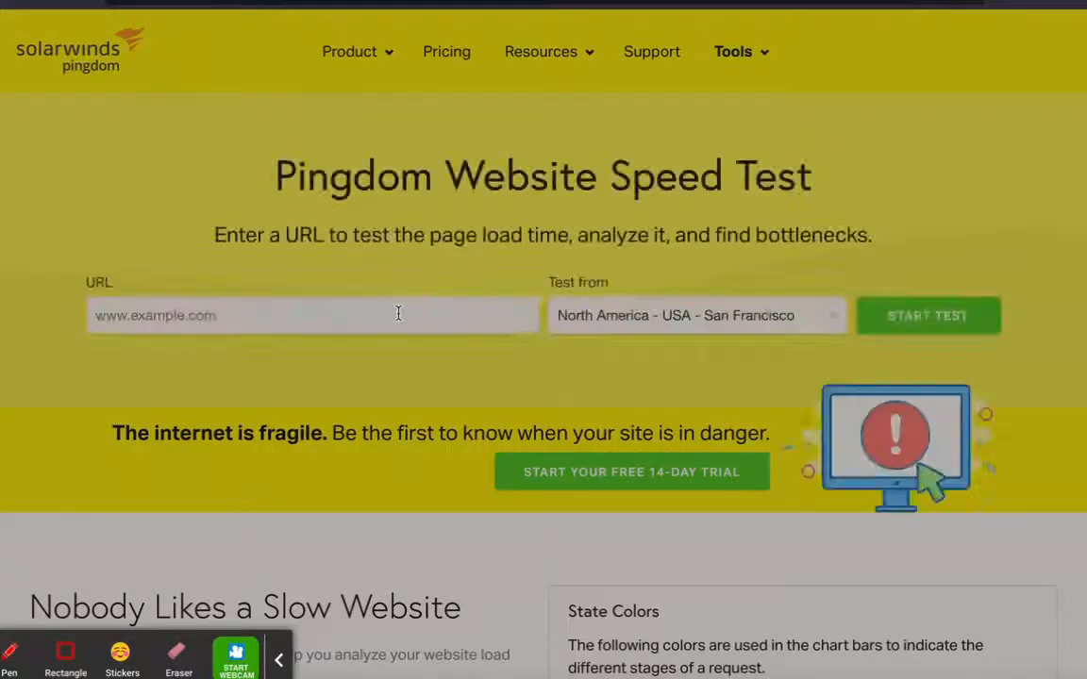
# Start a Pingdom speed test of the how-to-increase-mobile-page-speed article from North America - USA - Washington D.C.
pyautogui.click(398, 313)
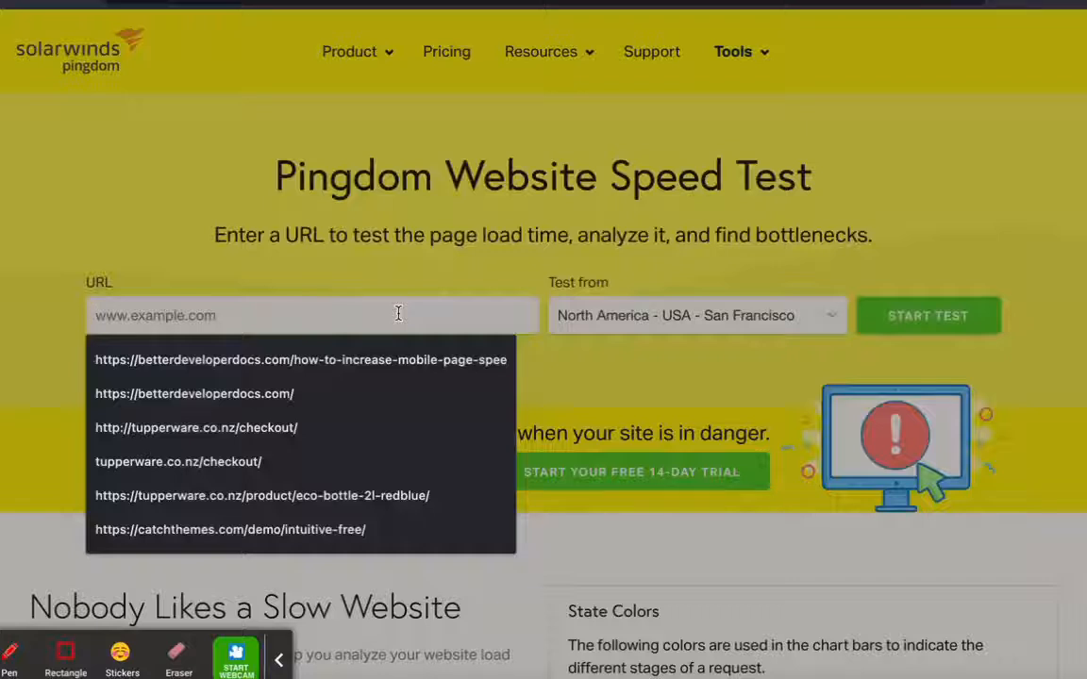
pyautogui.click(396, 360)
pyautogui.click(807, 317)
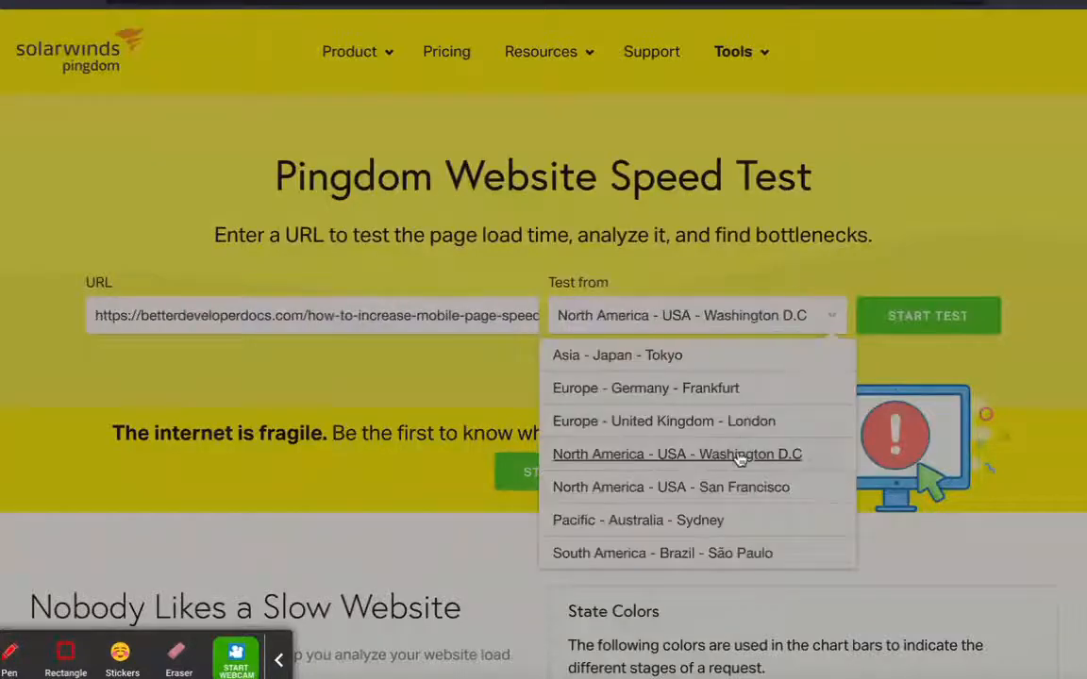
pyautogui.click(741, 455)
pyautogui.click(936, 317)
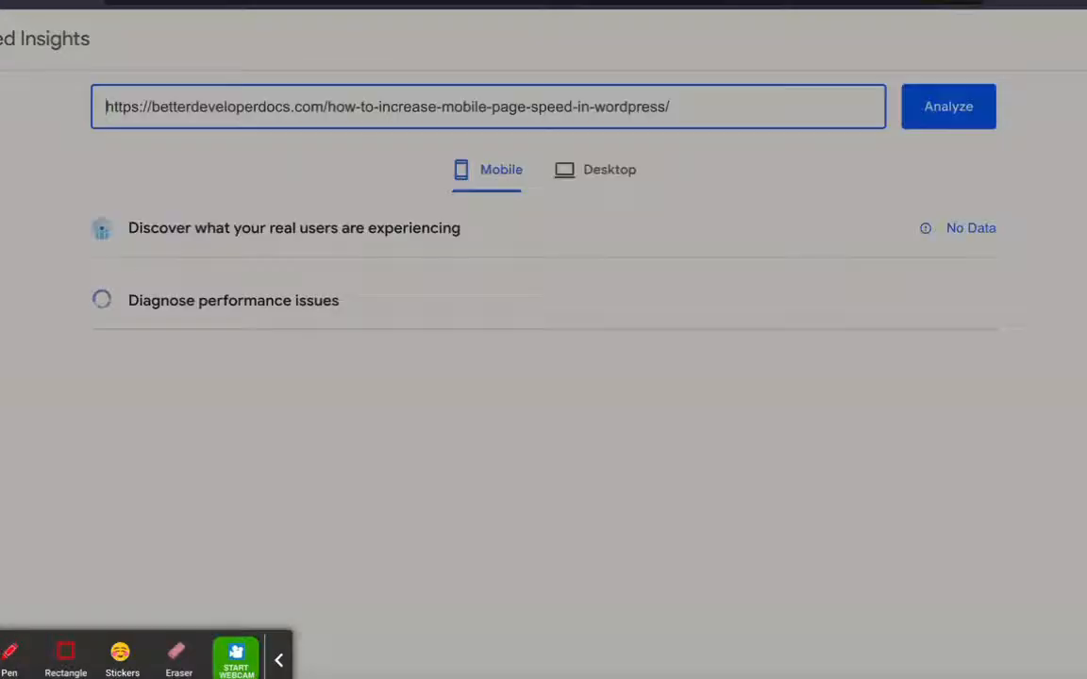
# Review the new mobile PageSpeed Insights report's performance score, metrics and Opportunities section.
pyautogui.click(283, 660)
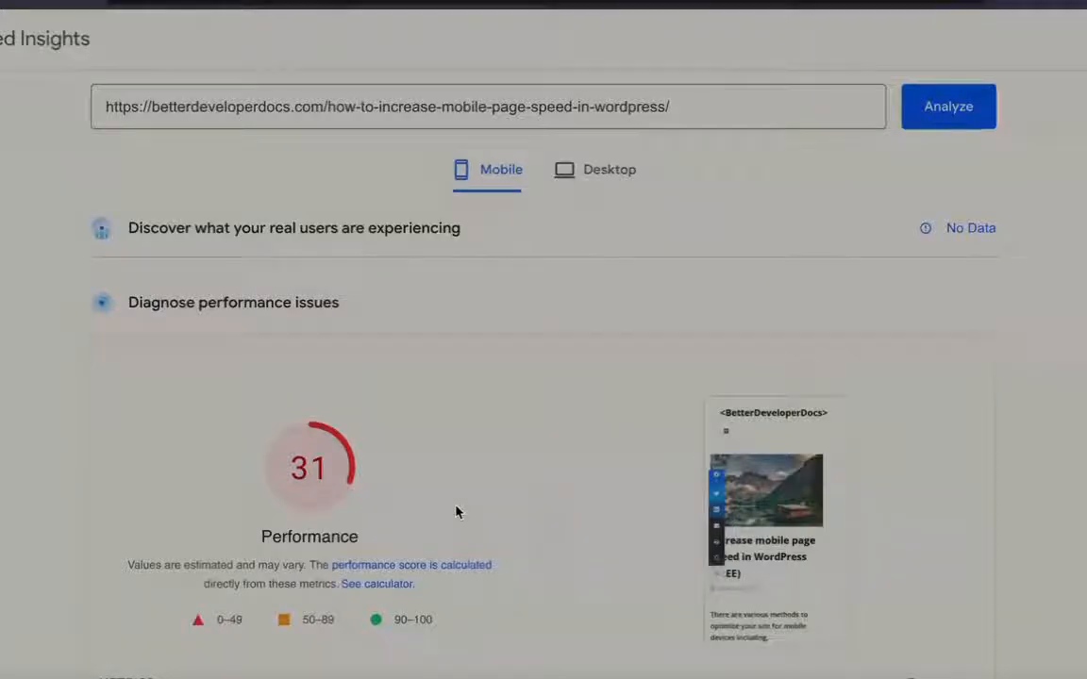
pyautogui.scroll(-8, 455, 513)
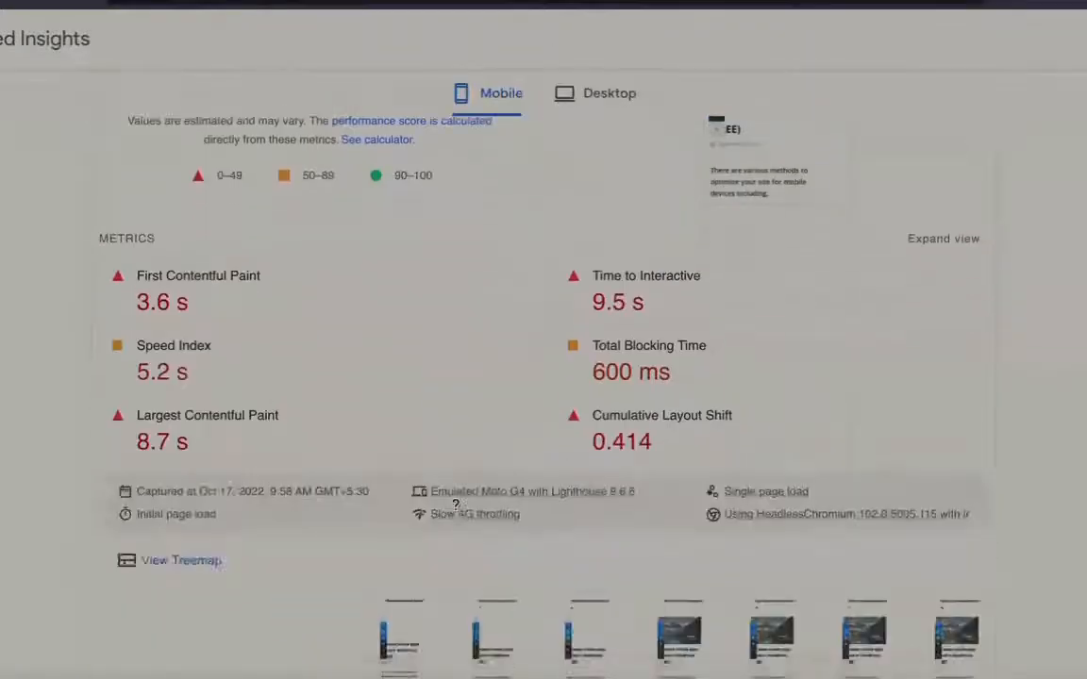
pyautogui.scroll(-4, 456, 509)
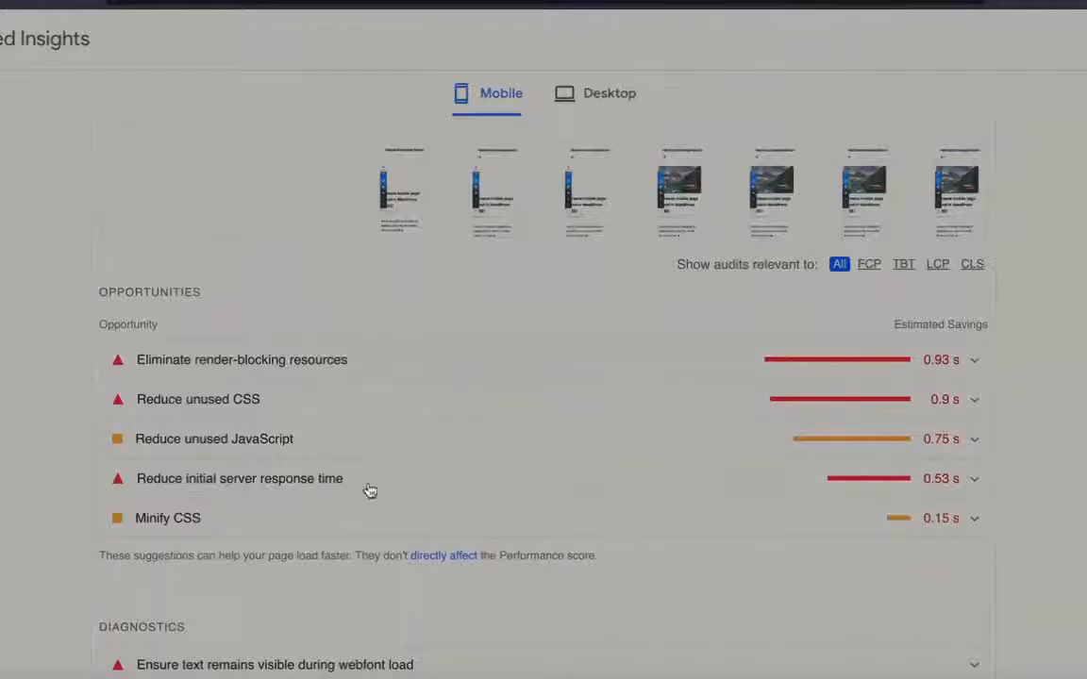
pyautogui.doubleClick(158, 291)
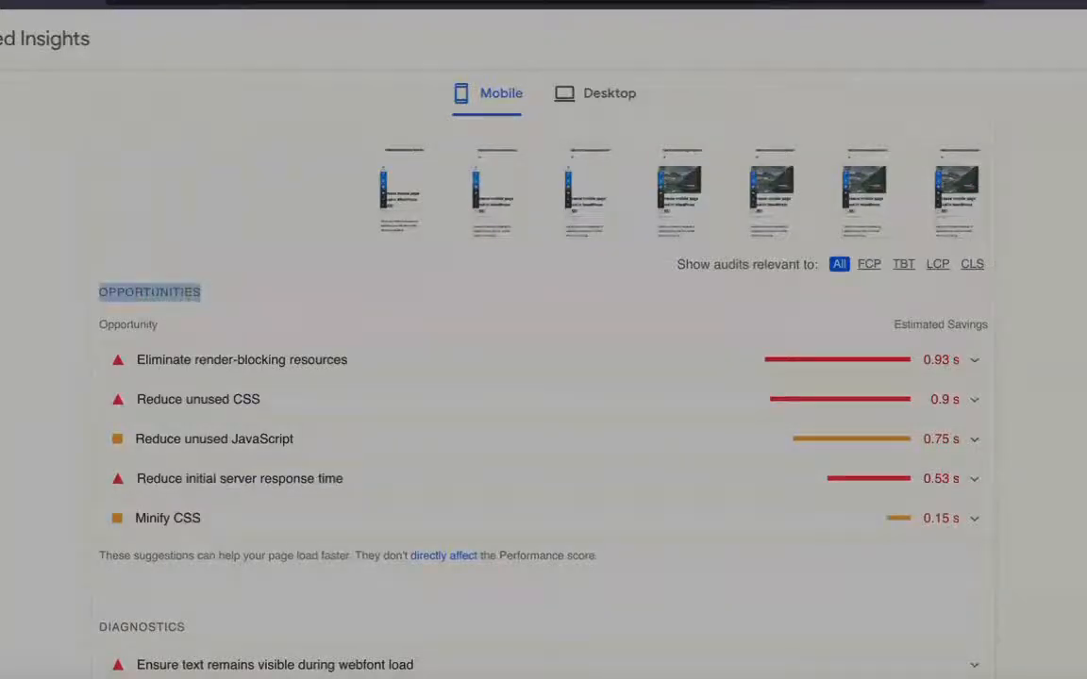
# Compare the page size, load time and number of requests in the new Pingdom results with the earlier ones.
pyautogui.click(877, 2)
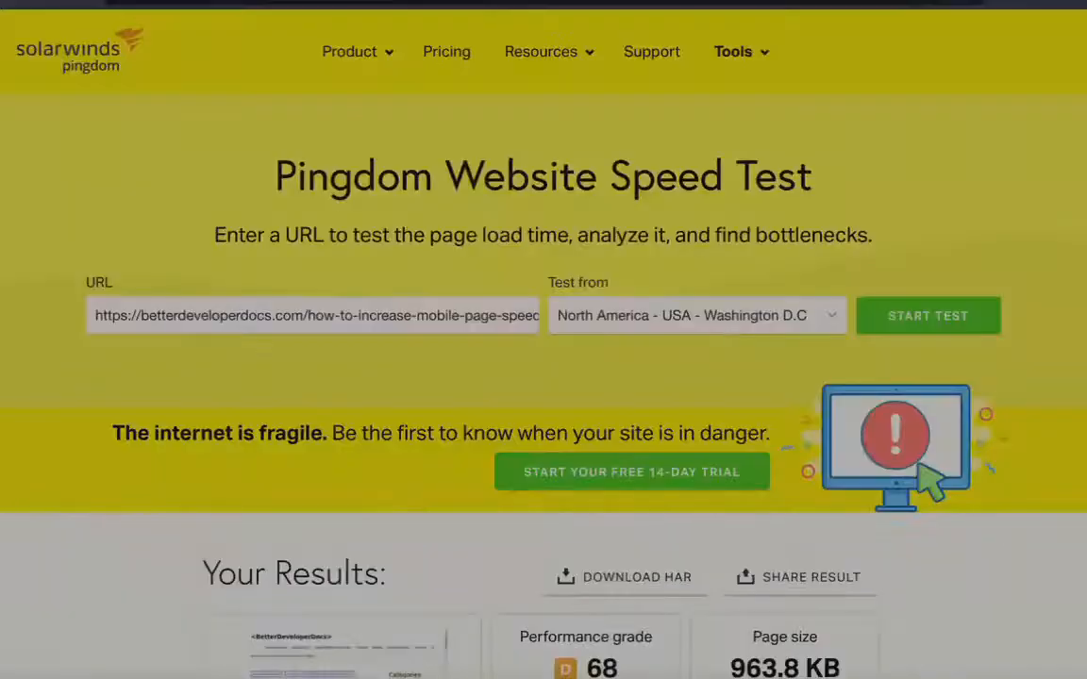
pyautogui.scroll(-3, 544, 339)
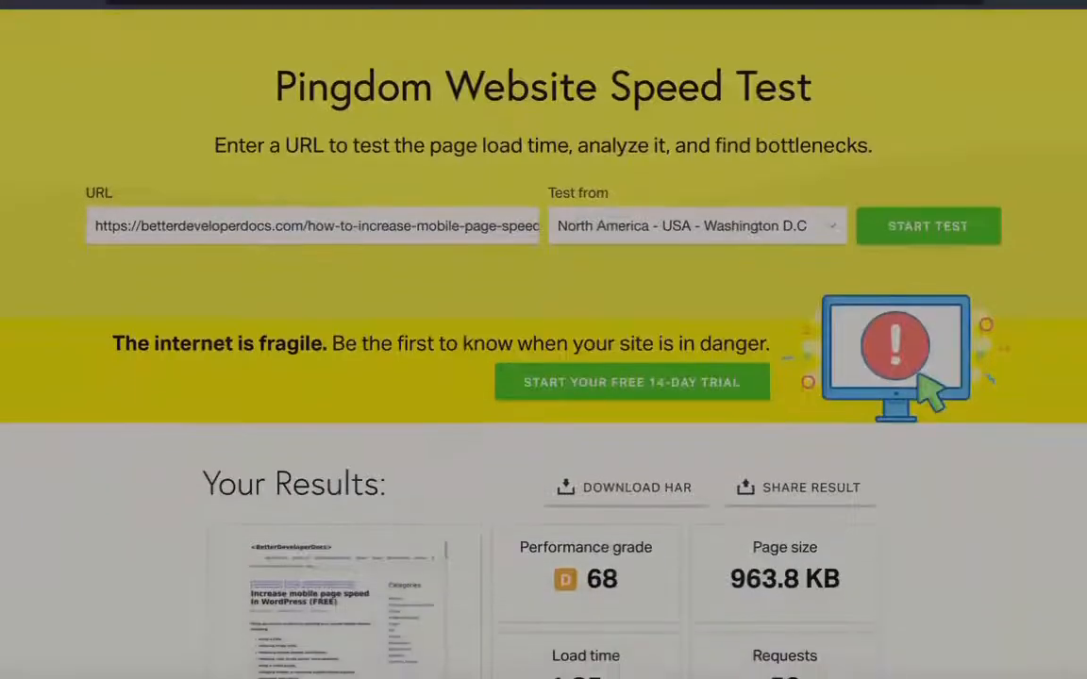
pyautogui.scroll(-2, 544, 339)
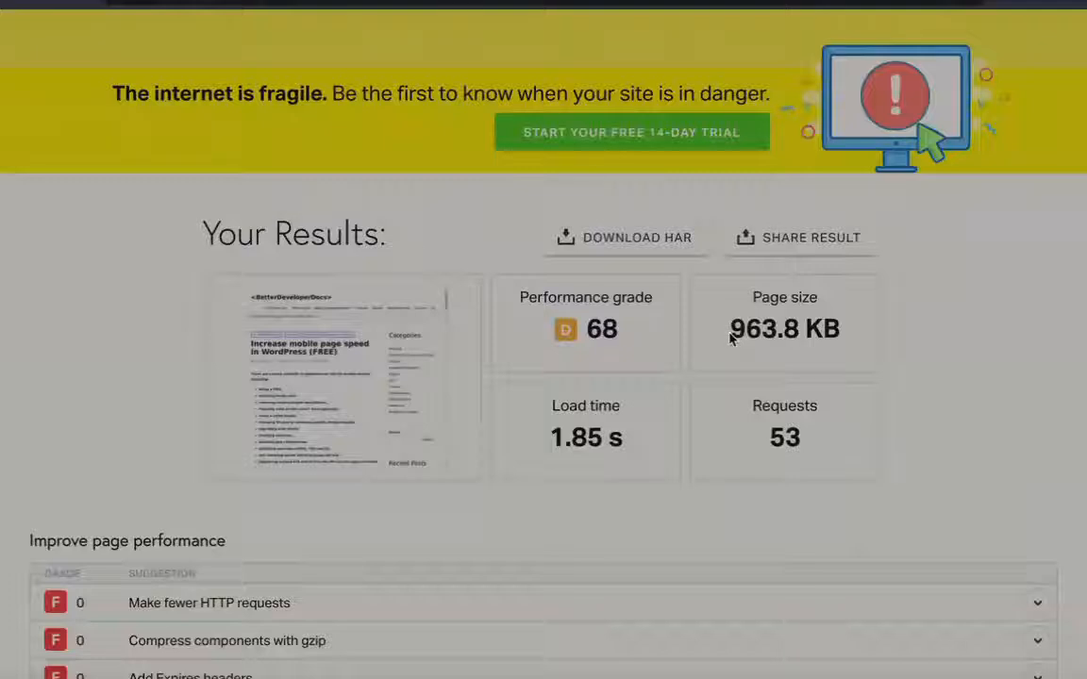
pyautogui.moveTo(730, 329); pyautogui.dragTo(833, 337)
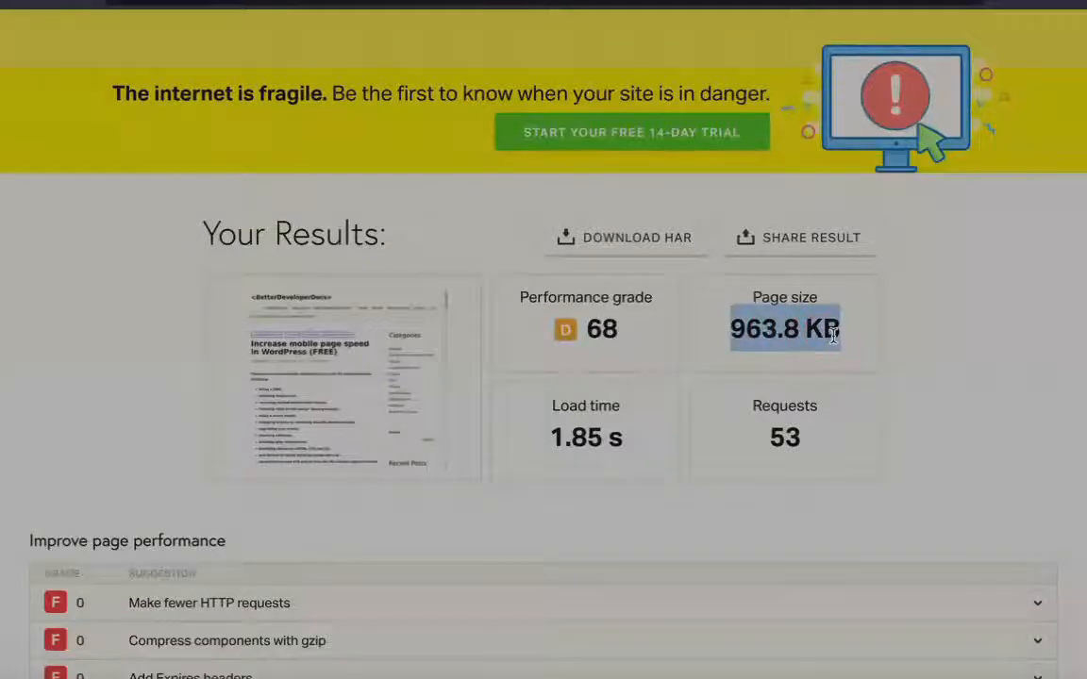
pyautogui.doubleClick(773, 446)
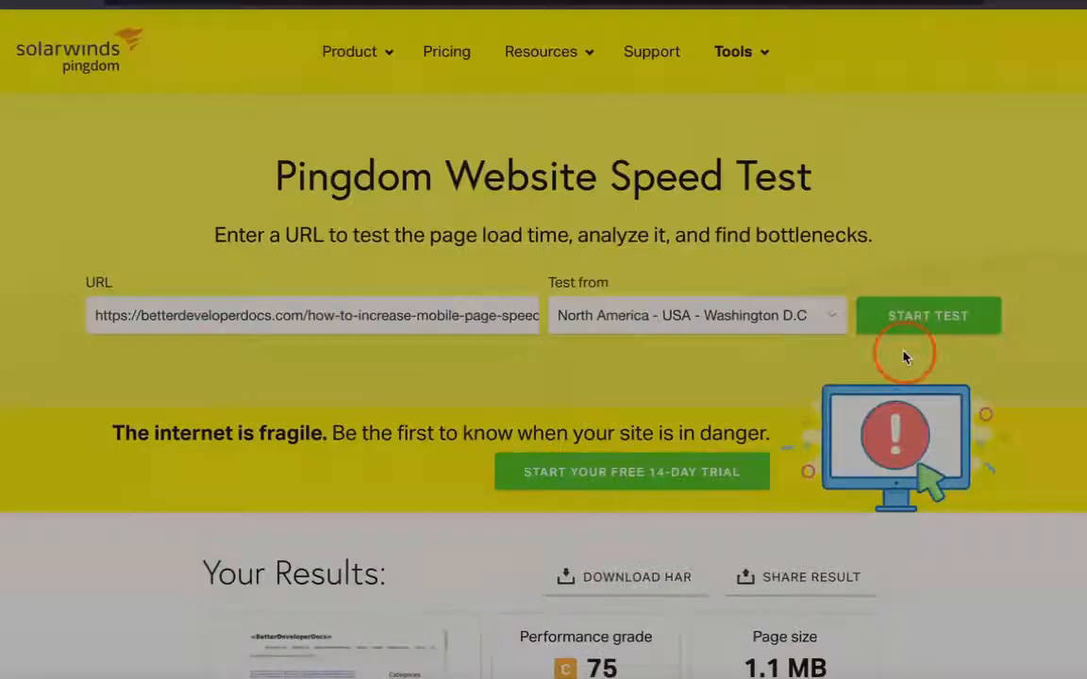
pyautogui.scroll(-3, 903, 356)
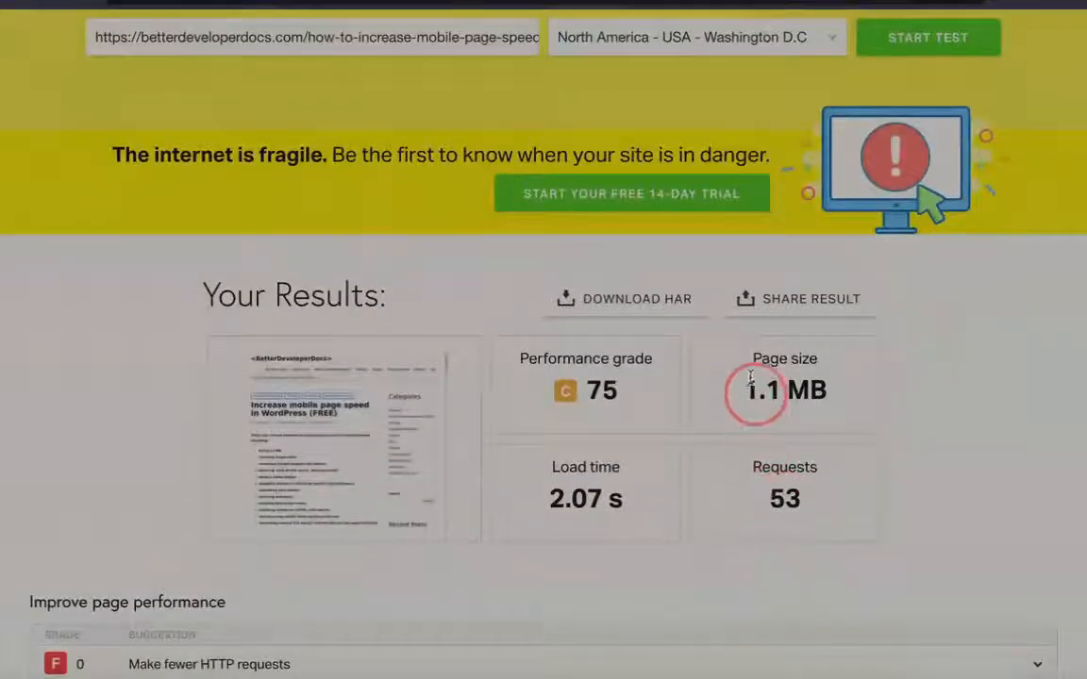
pyautogui.moveTo(747, 389); pyautogui.dragTo(846, 399)
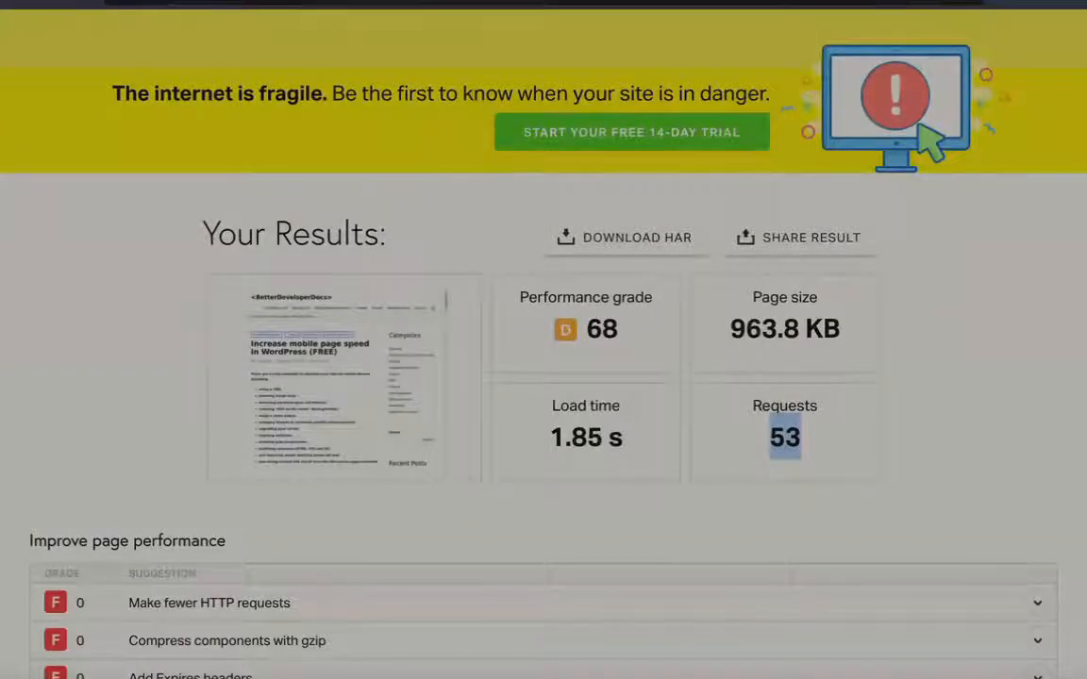
pyautogui.tripleClick(583, 436)
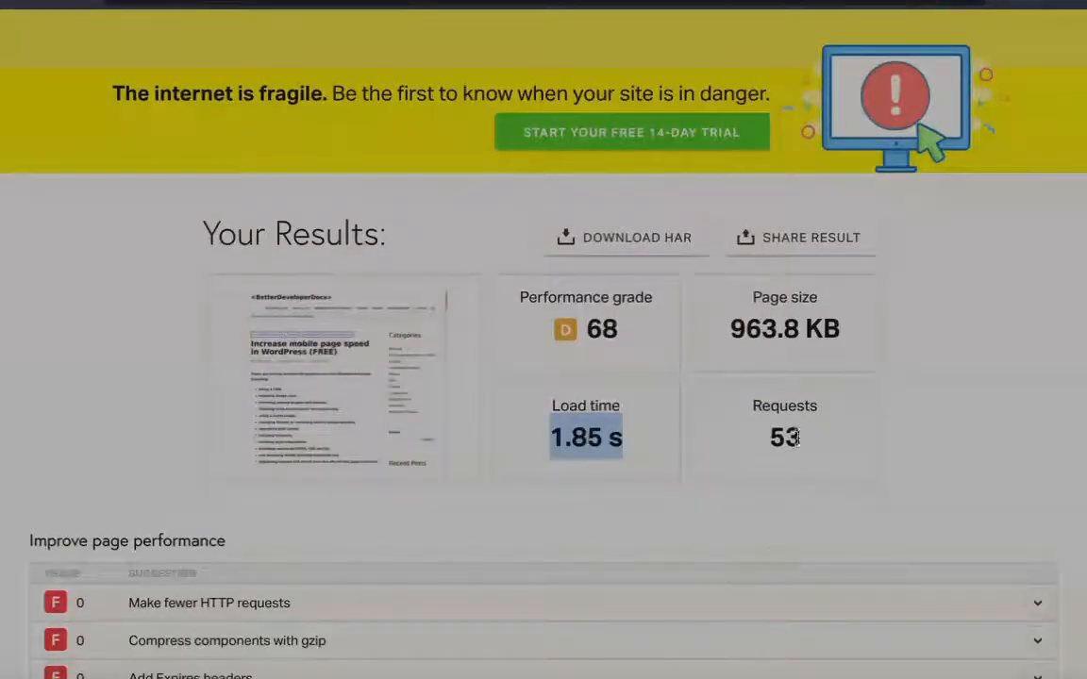
pyautogui.moveTo(730, 330); pyautogui.dragTo(852, 345)
pyautogui.moveTo(770, 439); pyautogui.dragTo(802, 439)
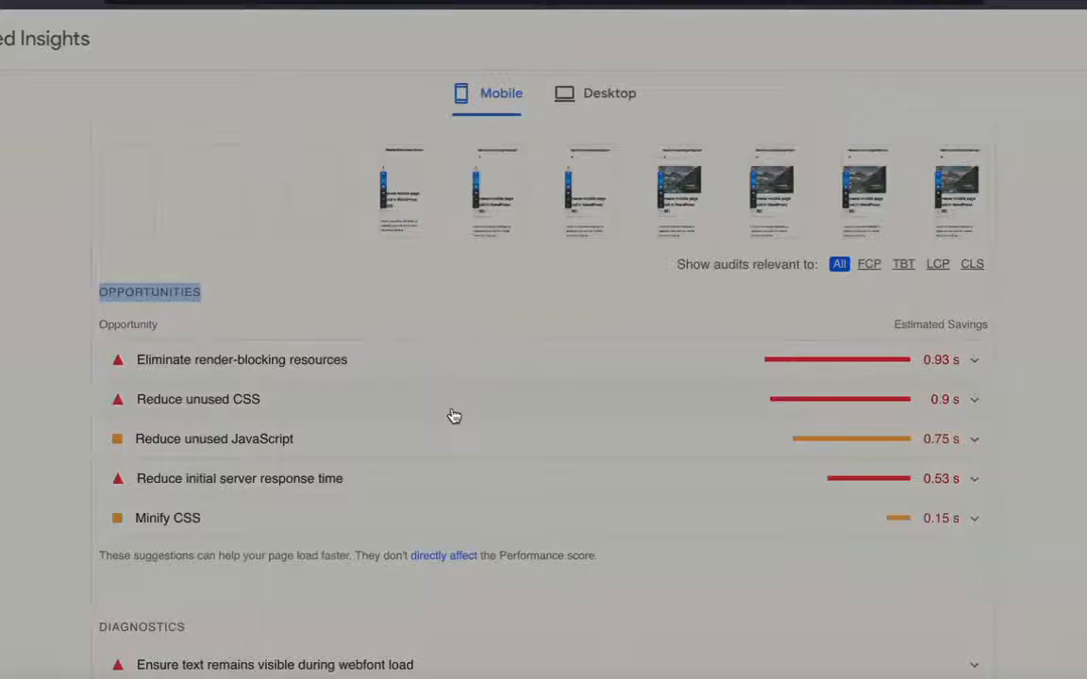
# Recheck the mobile PageSpeed performance score and highlight the Optimizing Images for site speed item in the Sublime Text outline.
pyautogui.scroll(8, 452, 415)
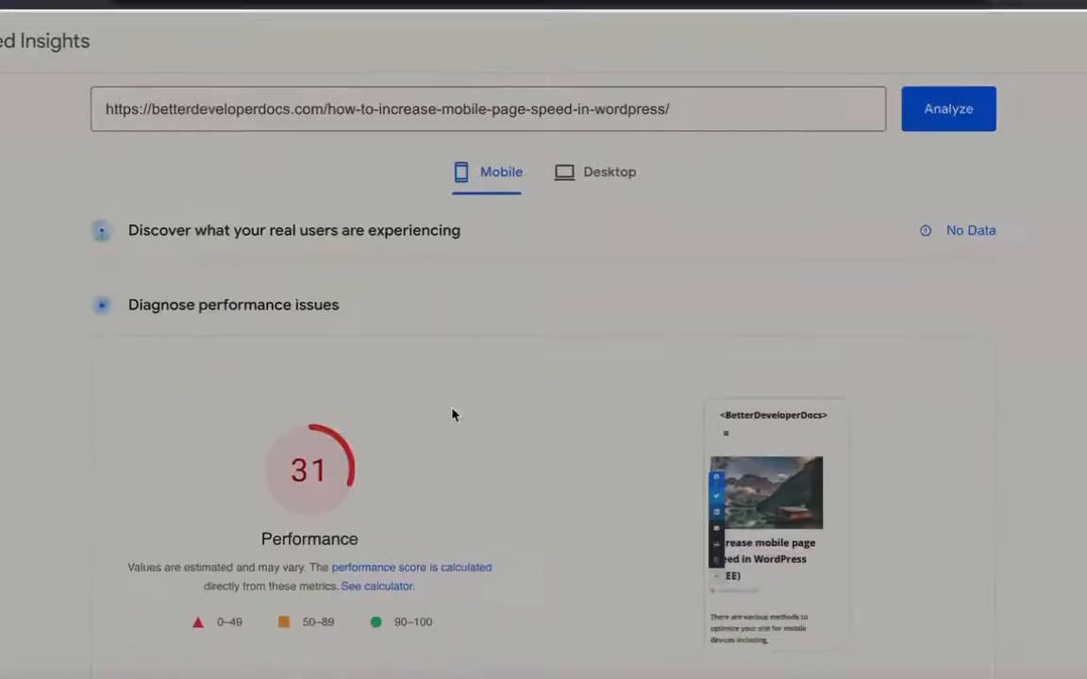
pyautogui.scroll(-2, 454, 415)
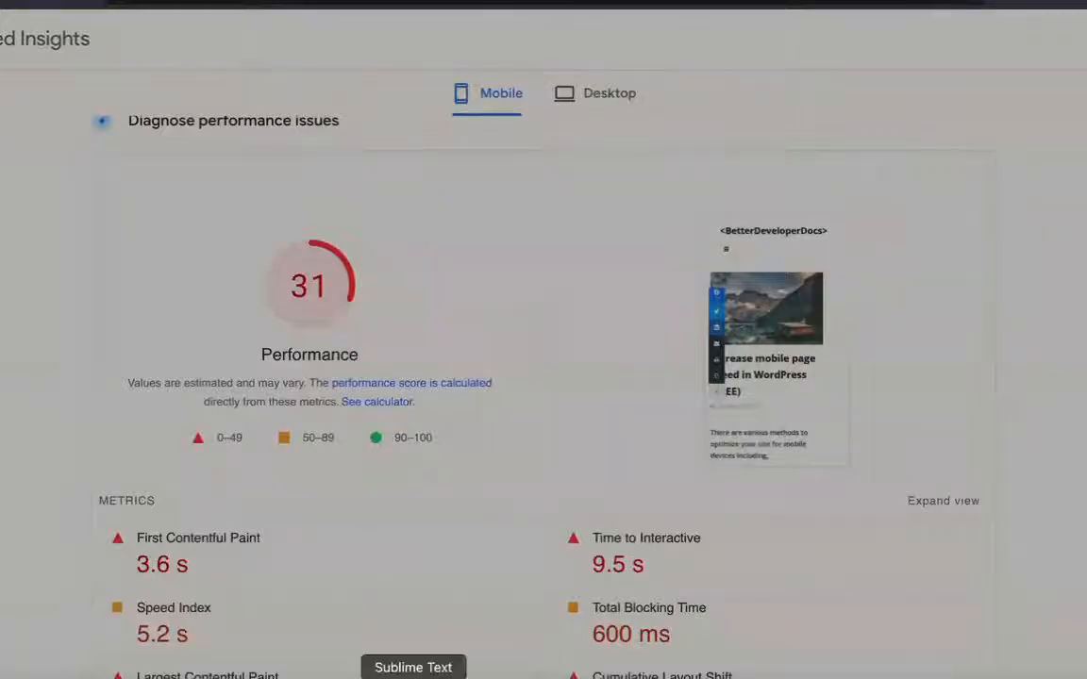
pyautogui.click(413, 675)
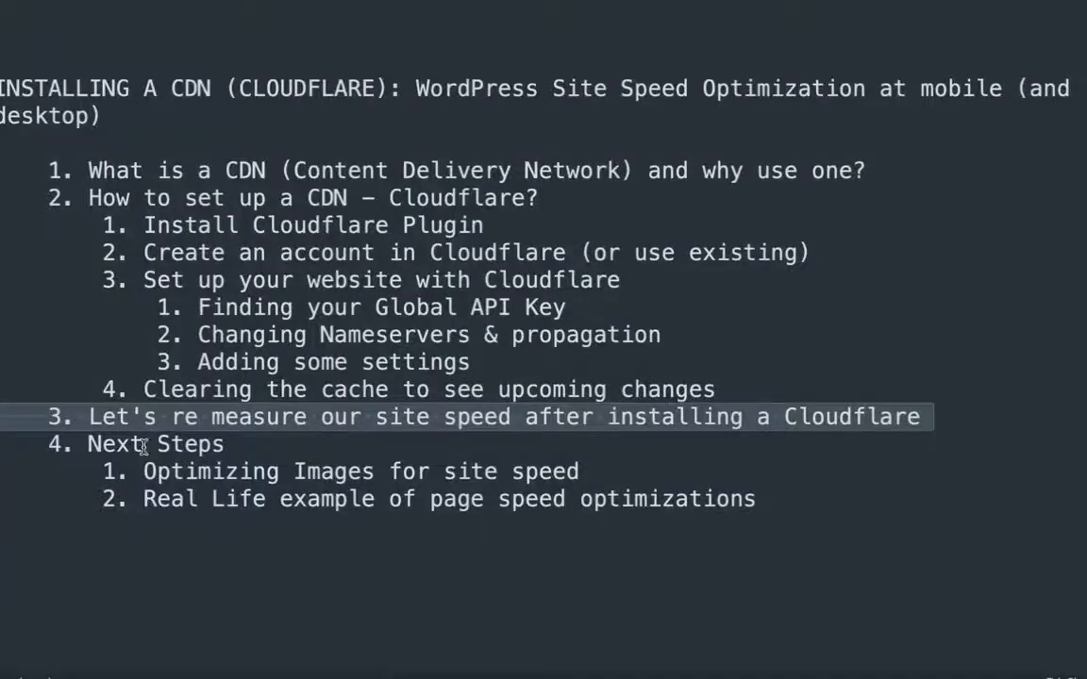
pyautogui.click(206, 472)
pyautogui.click(206, 472)
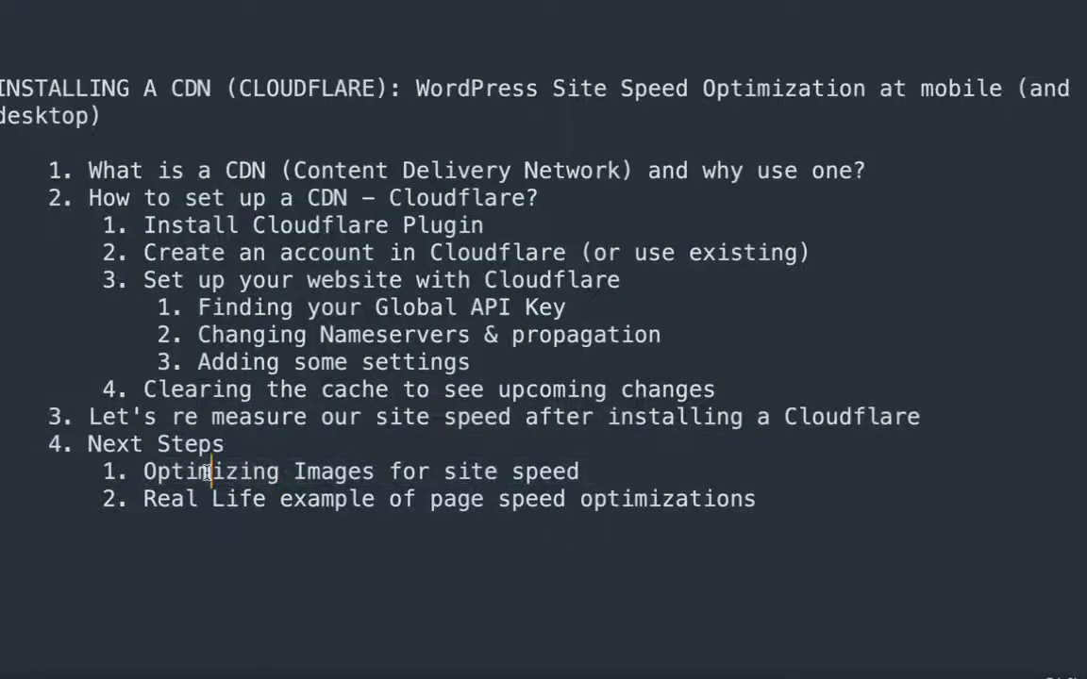
pyautogui.tripleClick(206, 472)
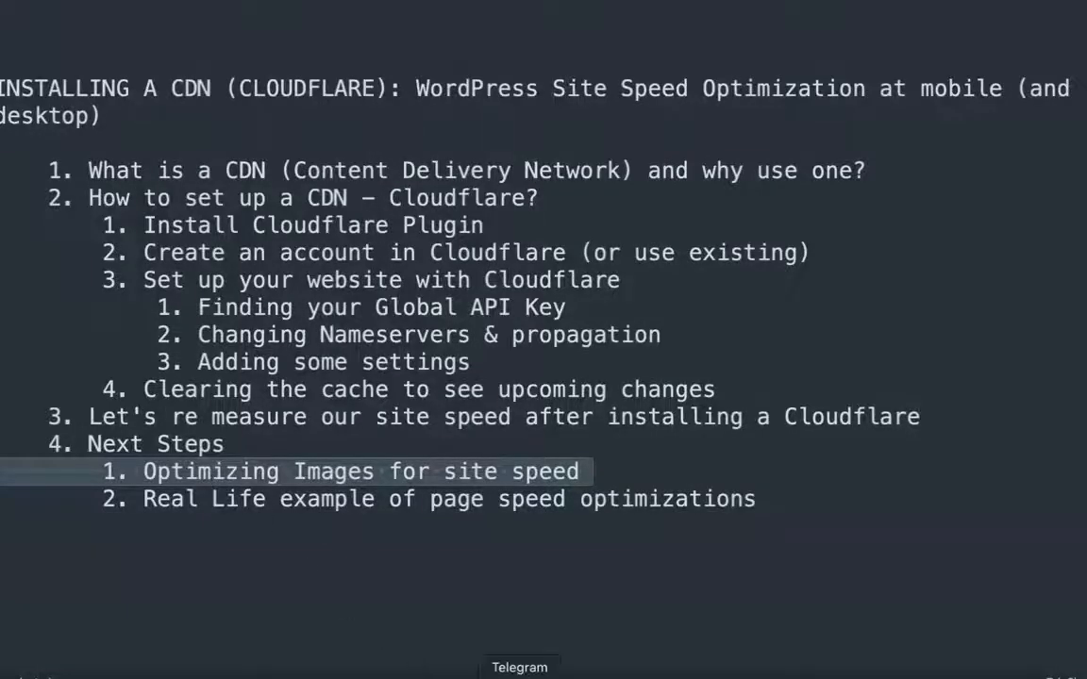
# Revisit the speed results in Brave Browser and highlight the outline's Real Life example of page speed optimizations item in Sublime Text.
pyautogui.click(468, 672)
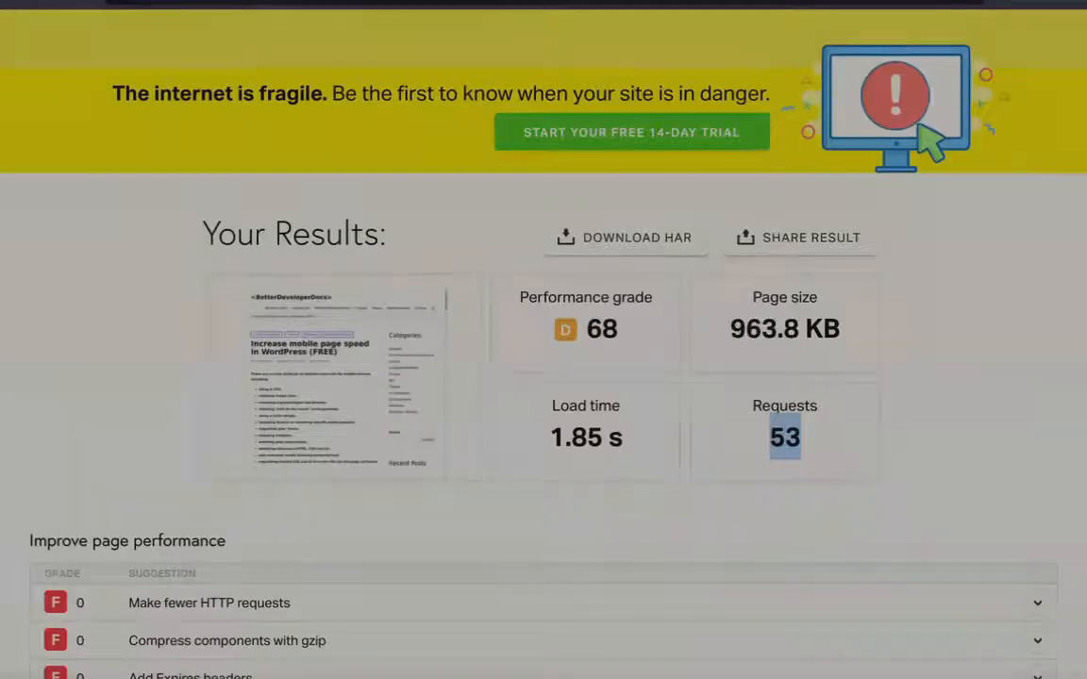
pyautogui.click(543, 2)
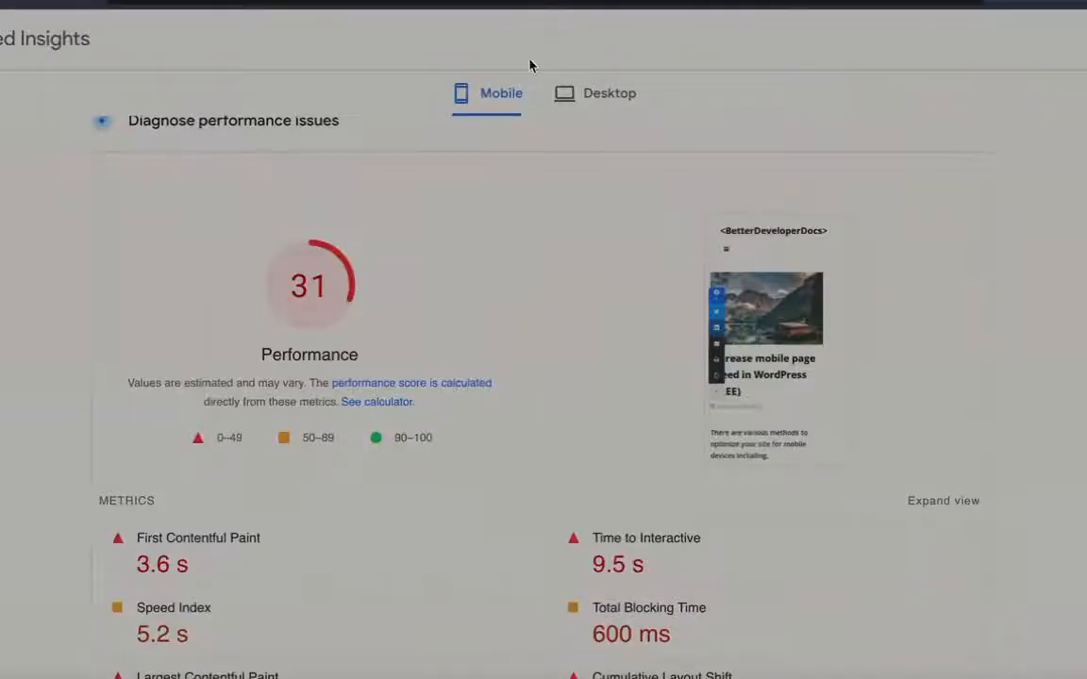
pyautogui.click(413, 674)
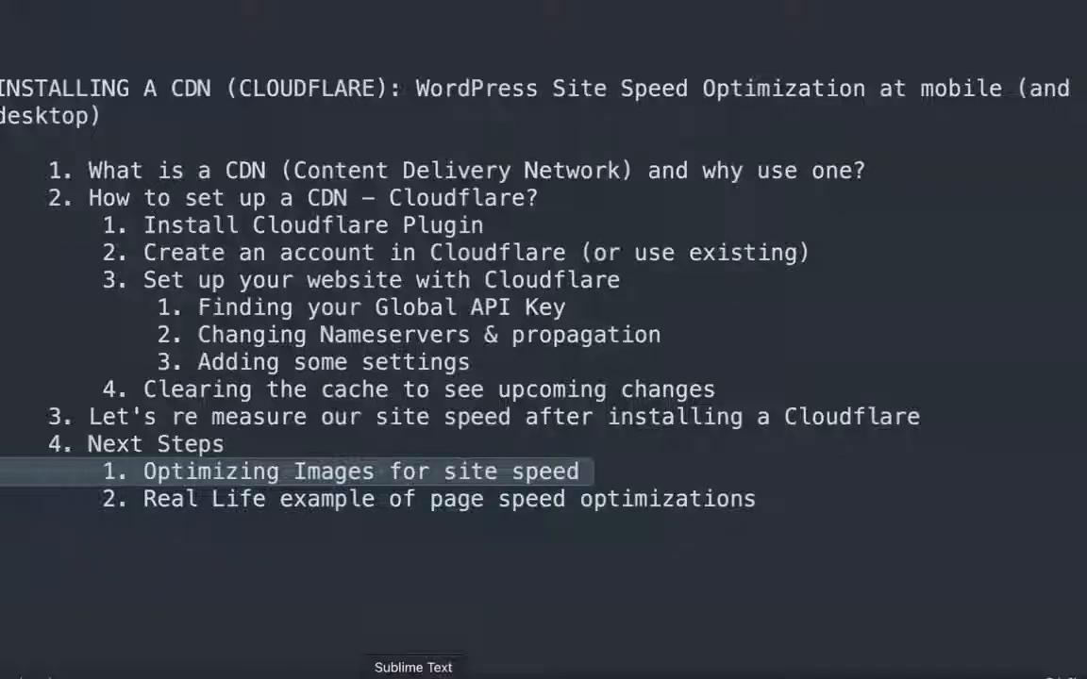
pyautogui.tripleClick(400, 508)
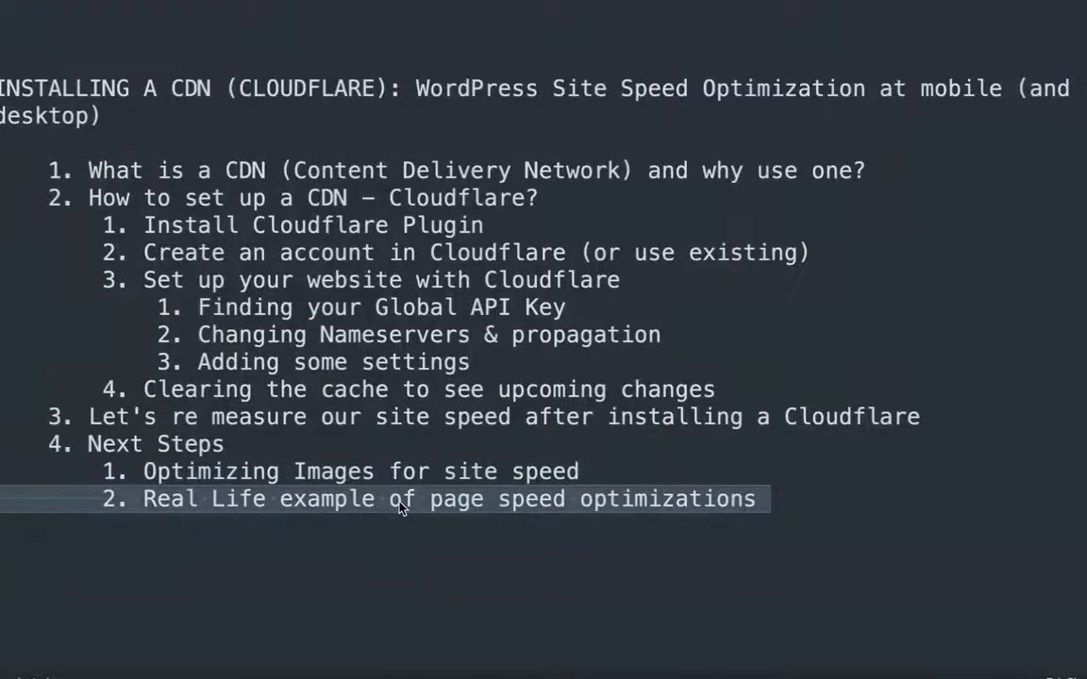